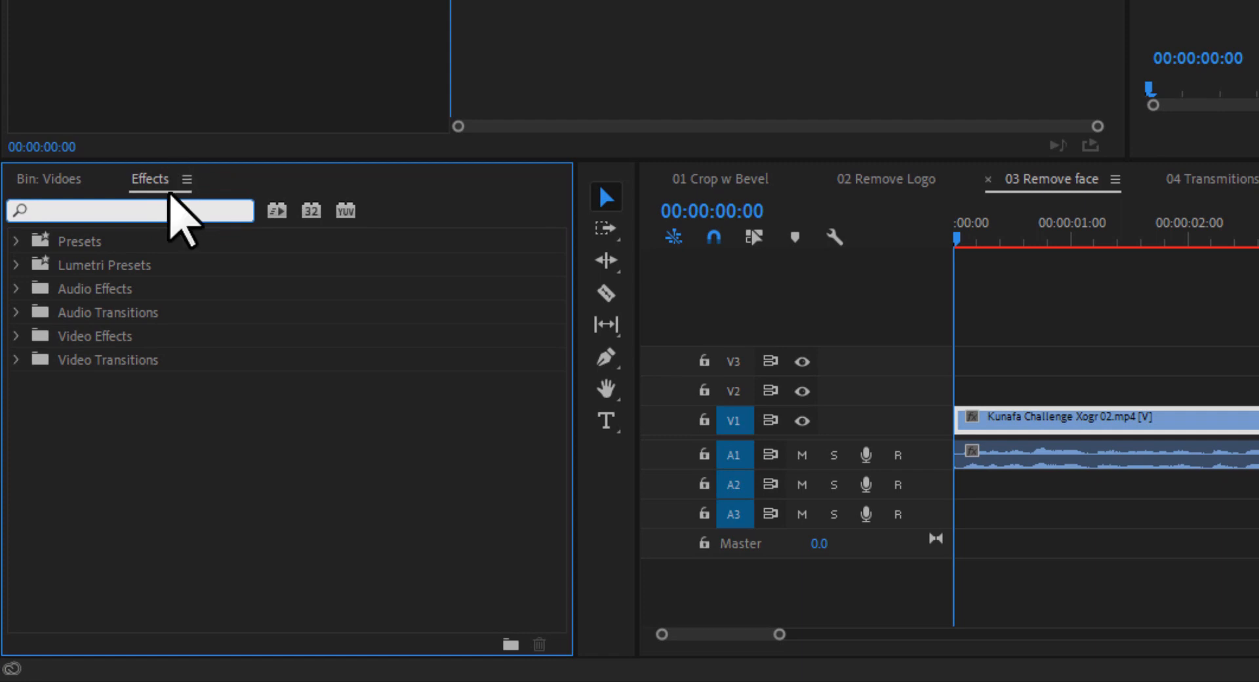
Find the Fast Blur In preset by searching the effects for "blur" and apply it to the clip on V1
type("blur")
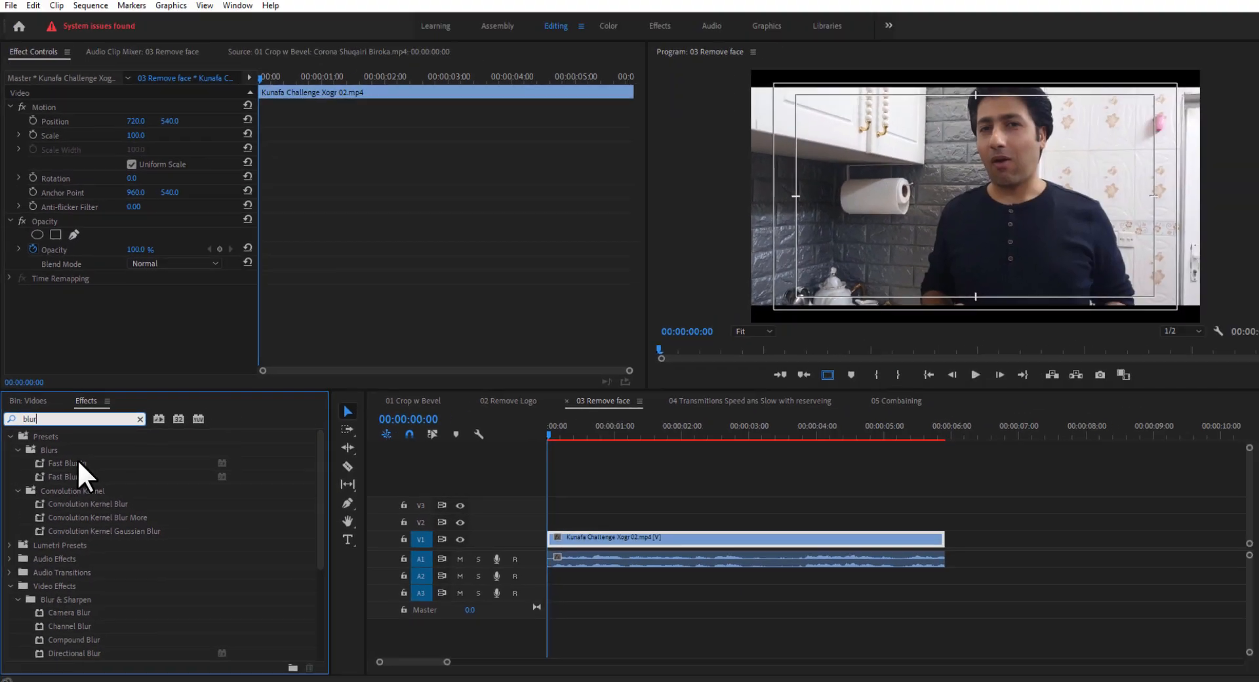
left_click(164, 451)
left_click_drag(187, 482, 549, 541)
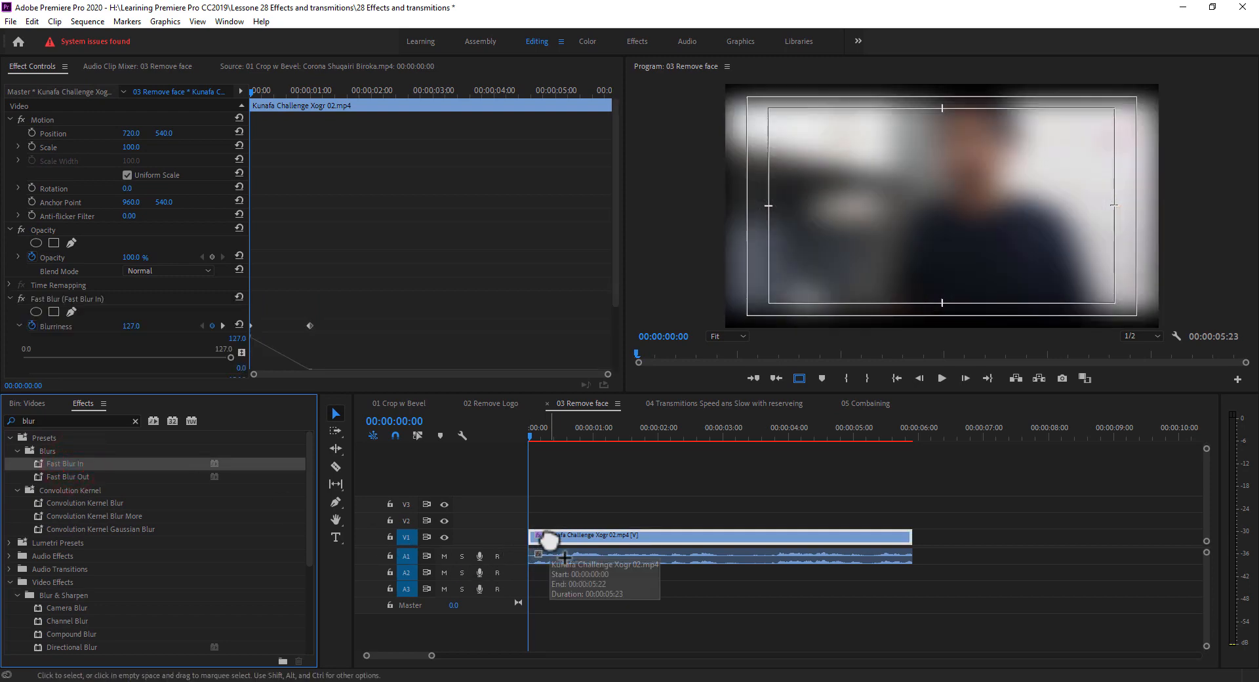
Add an elliptical mask to the Fast Blur effect and move it over the man's face
left_click_drag(616, 241, 615, 356)
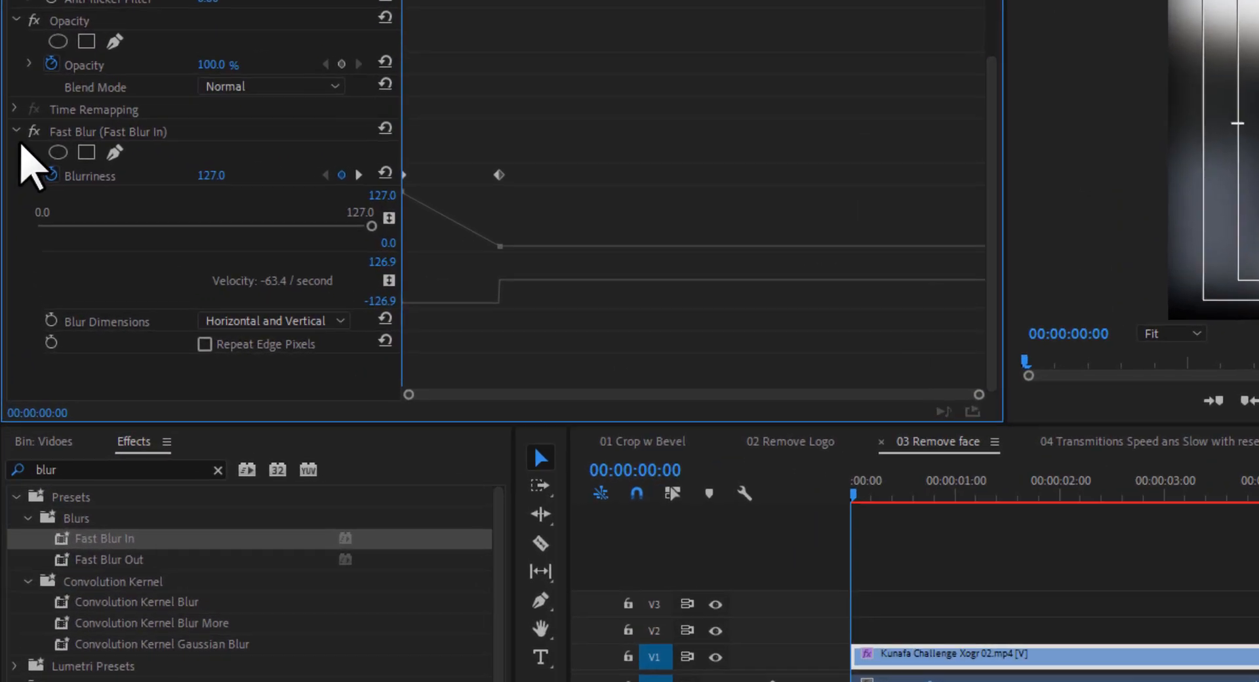
left_click(64, 132)
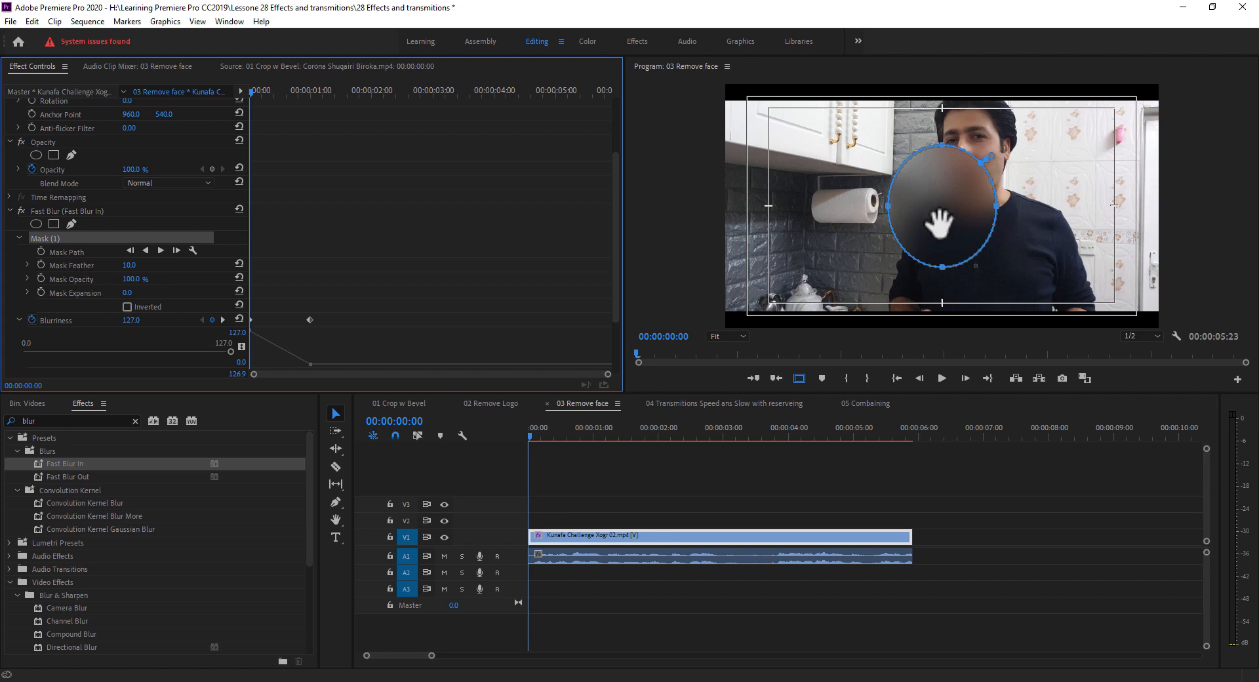
left_click_drag(947, 210, 968, 167)
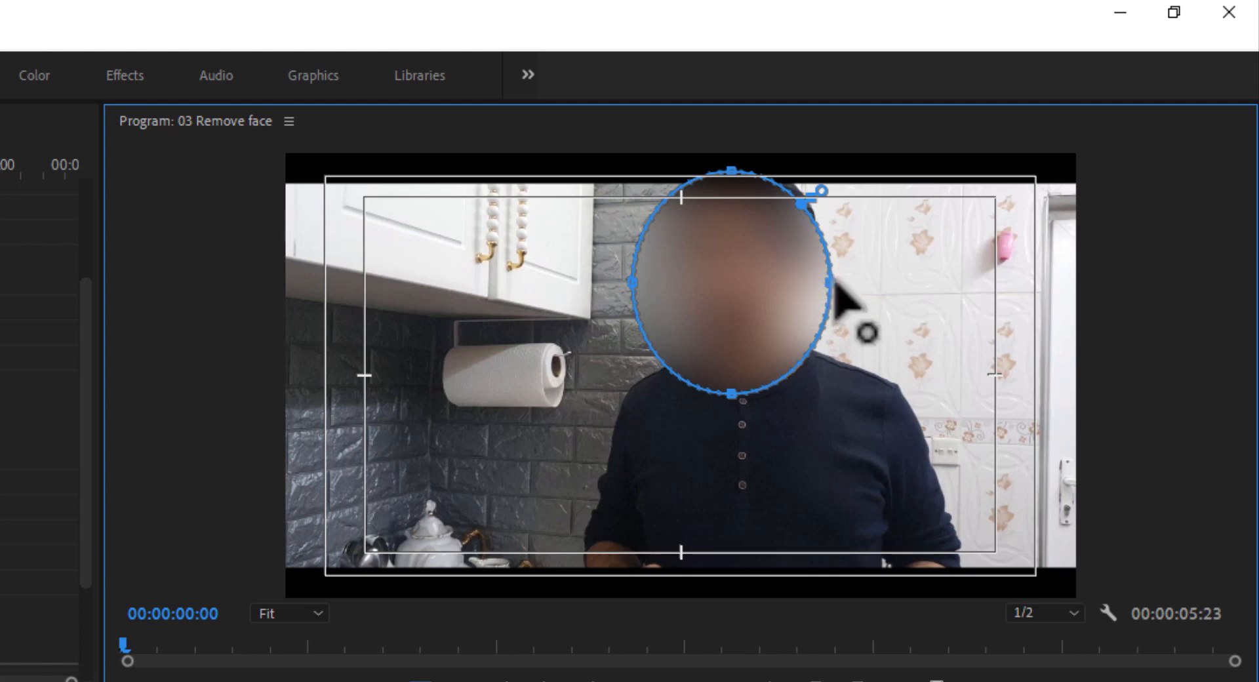
Narrow and shorten the elliptical mask from all four sides so it fits the man's face
left_click(858, 264)
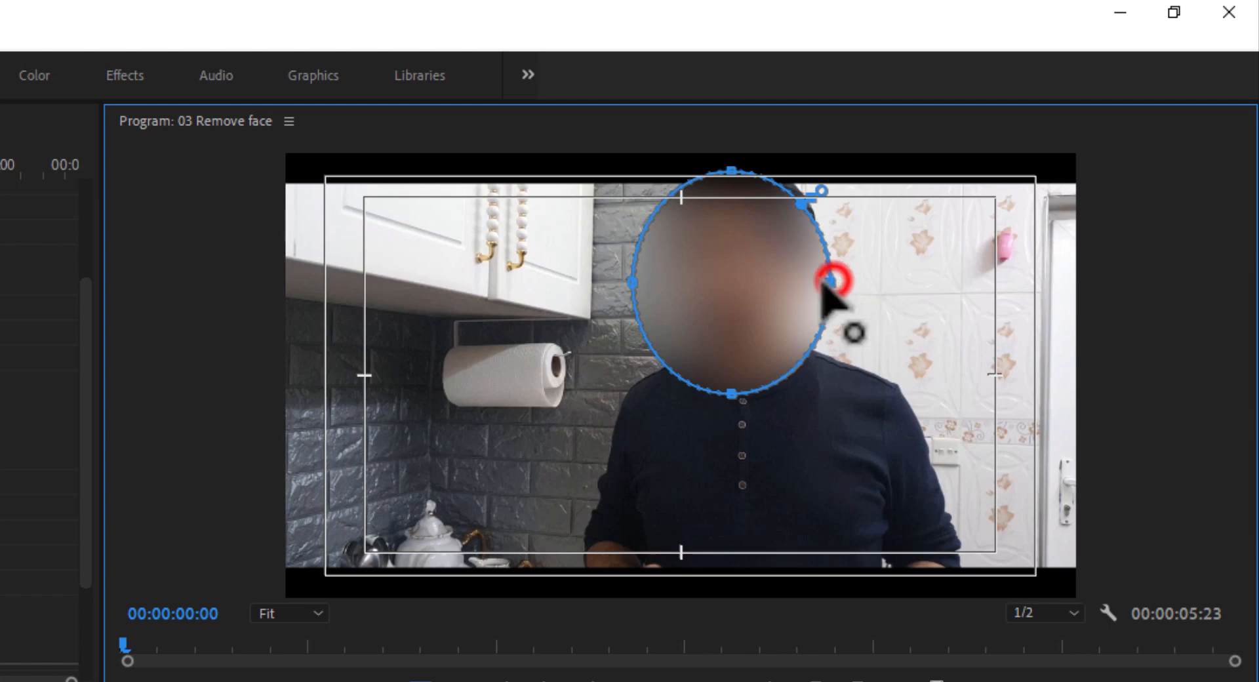
left_click_drag(824, 284, 775, 292)
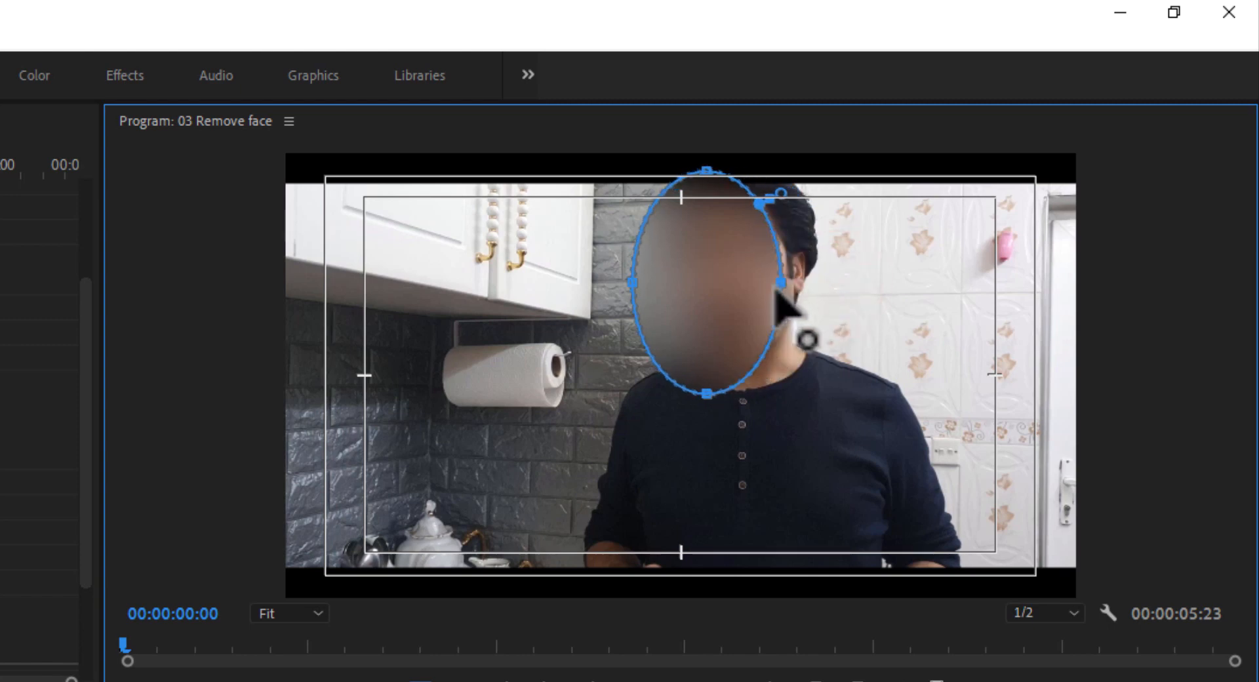
left_click_drag(706, 170, 761, 220)
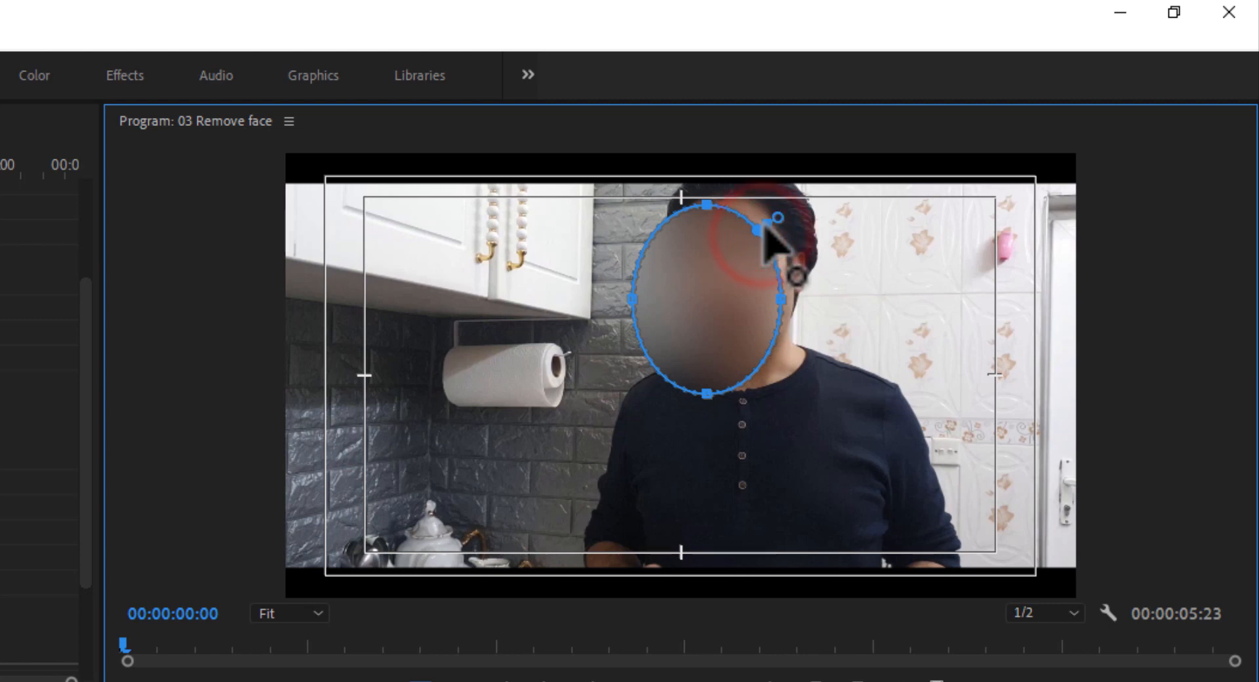
left_click_drag(634, 300, 685, 292)
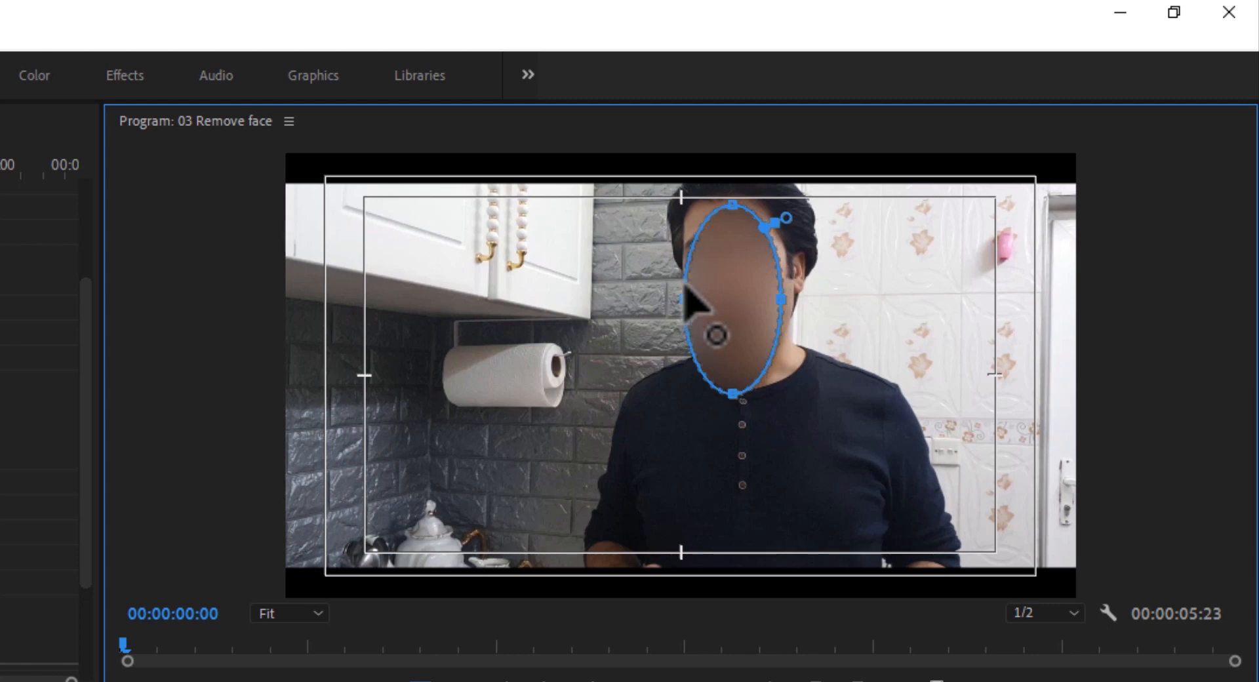
left_click(733, 392)
left_click_drag(735, 393, 733, 354)
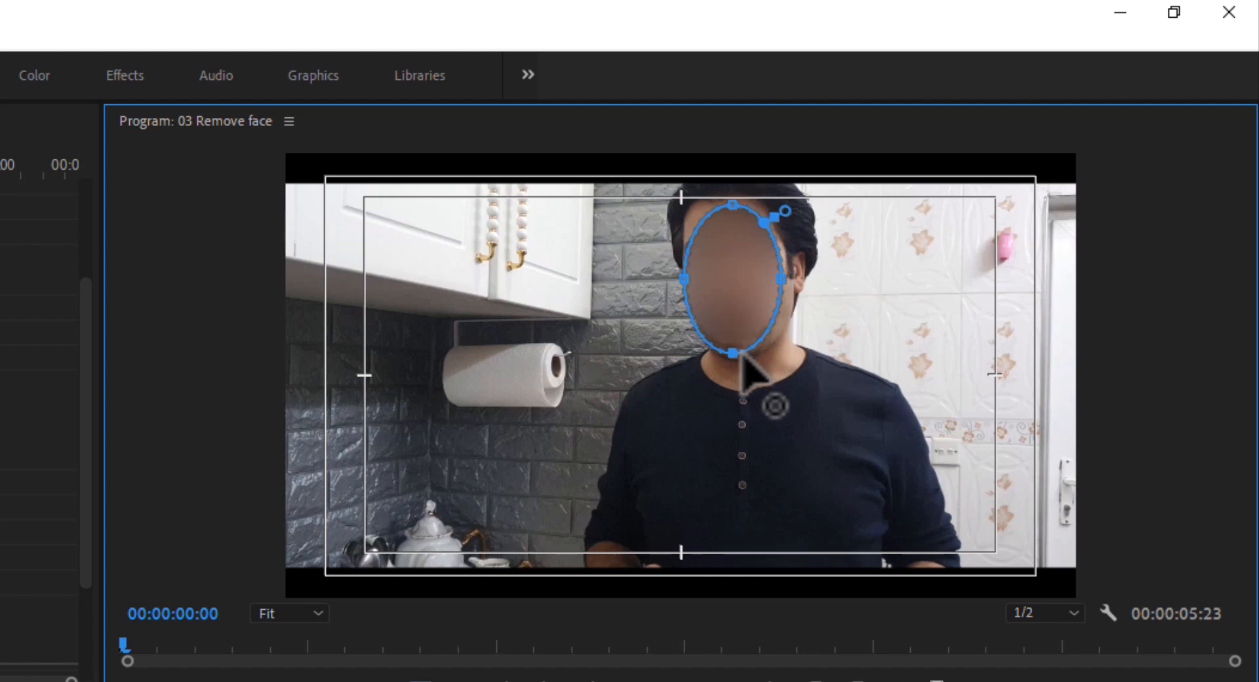
Refine the mask outline around the forehead, jaw and cheek with extra points, and shift the mask slightly to match the face
left_click(701, 226)
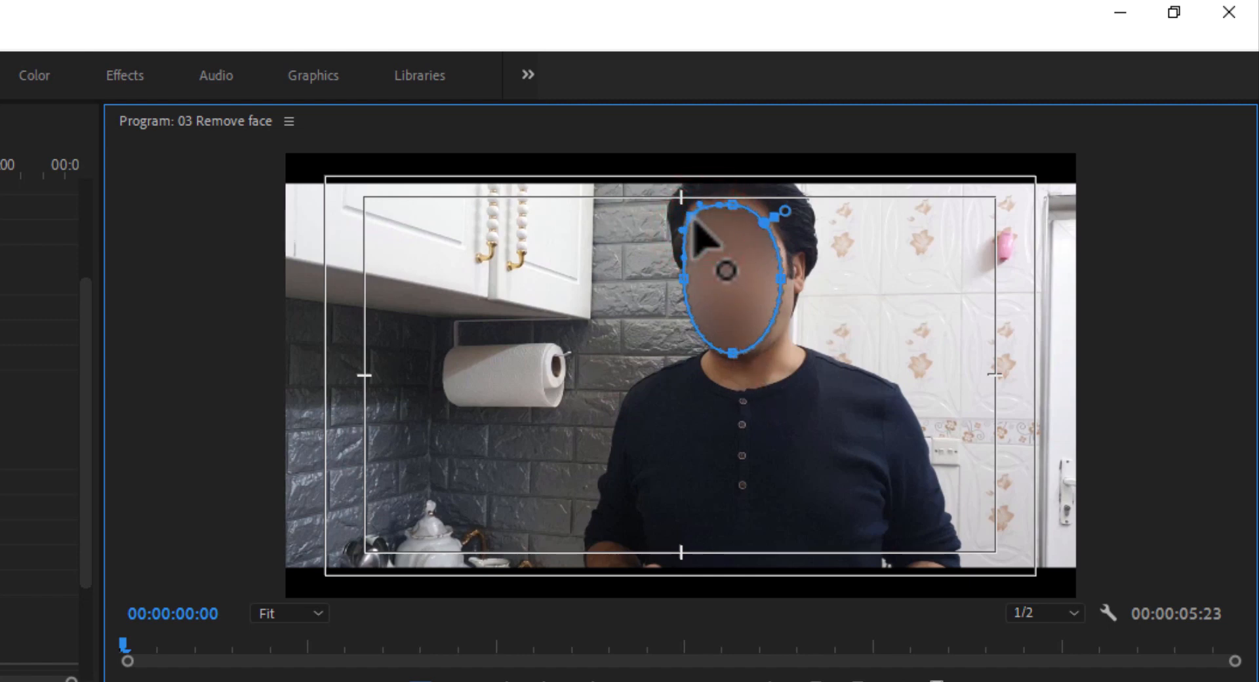
left_click(753, 212)
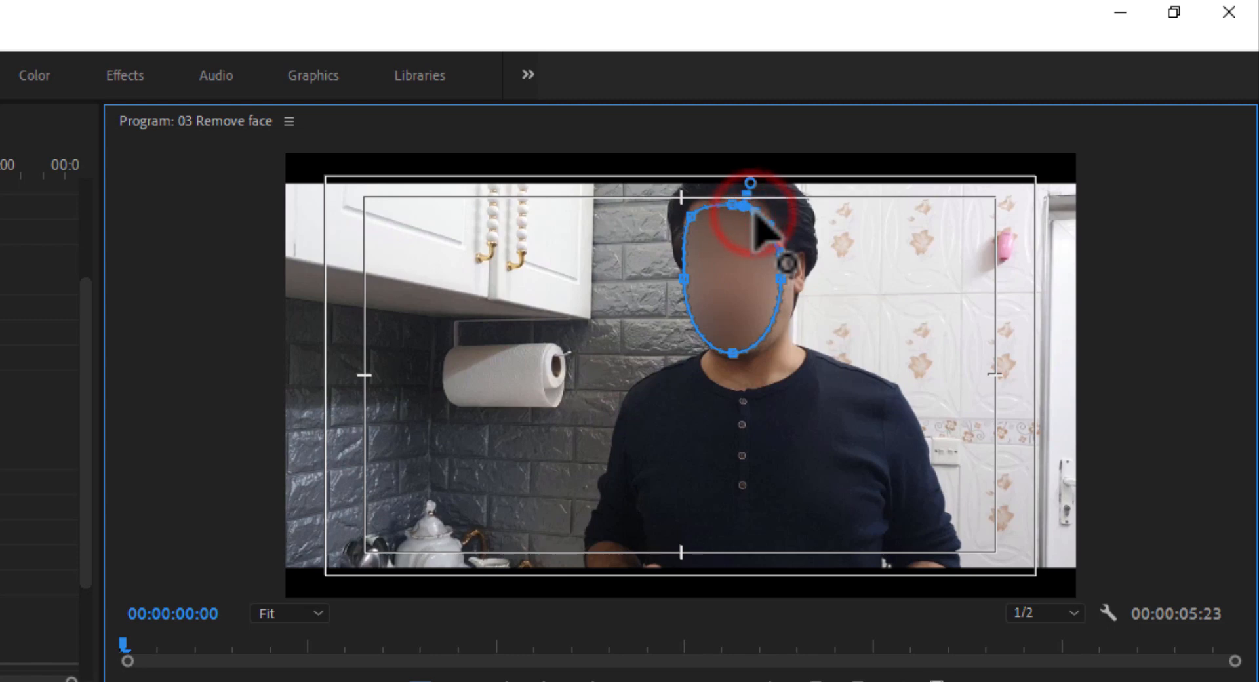
left_click_drag(765, 219, 769, 215)
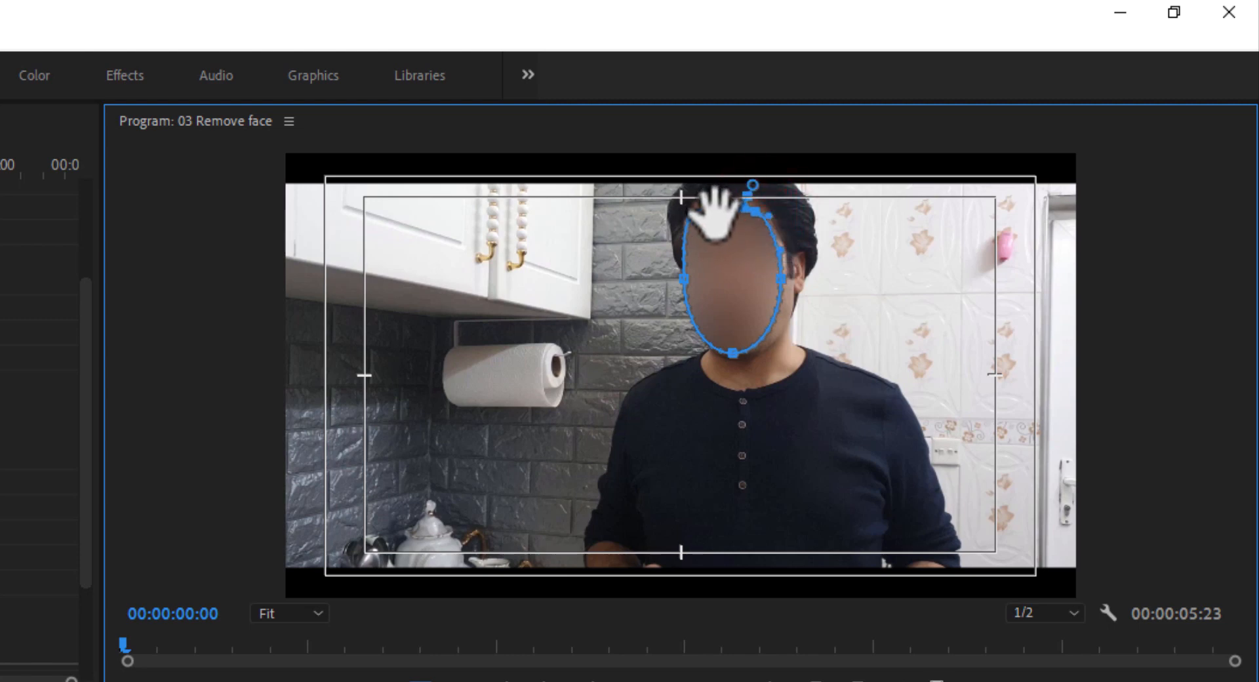
mouse_move(717, 206)
left_mouse_down()
mouse_move(732, 219)
mouse_move(727, 237)
mouse_move(728, 223)
left_mouse_up()
left_click(734, 346)
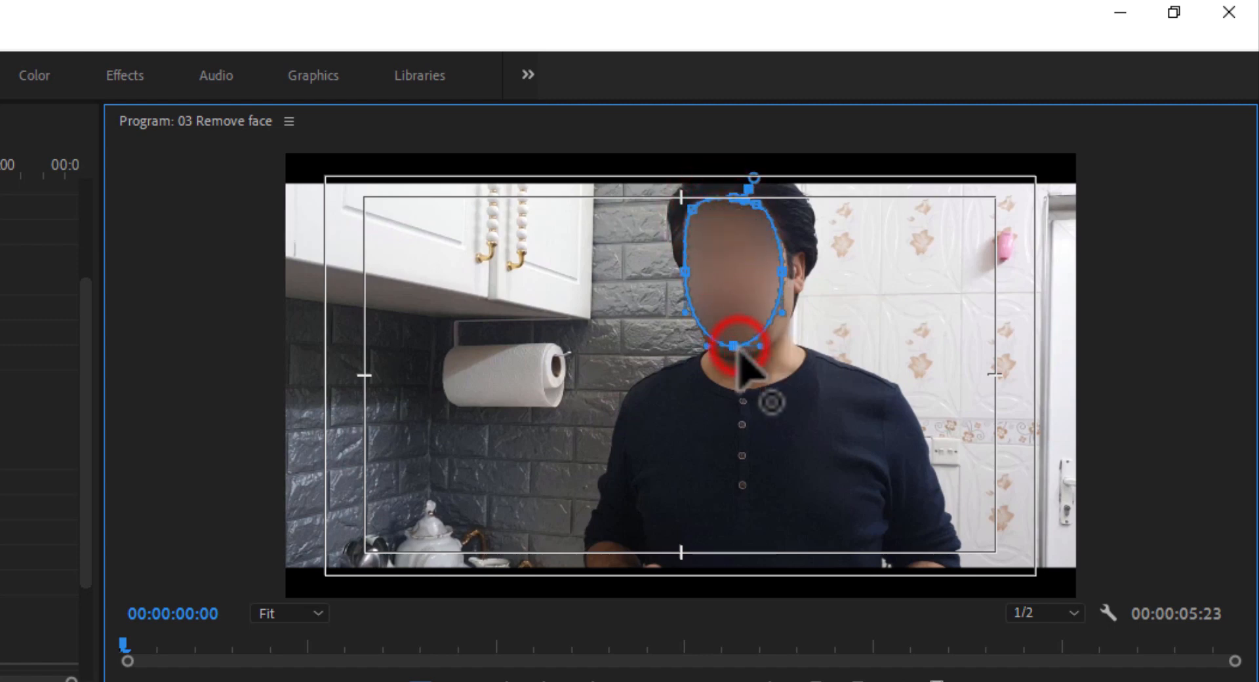
left_click(769, 326)
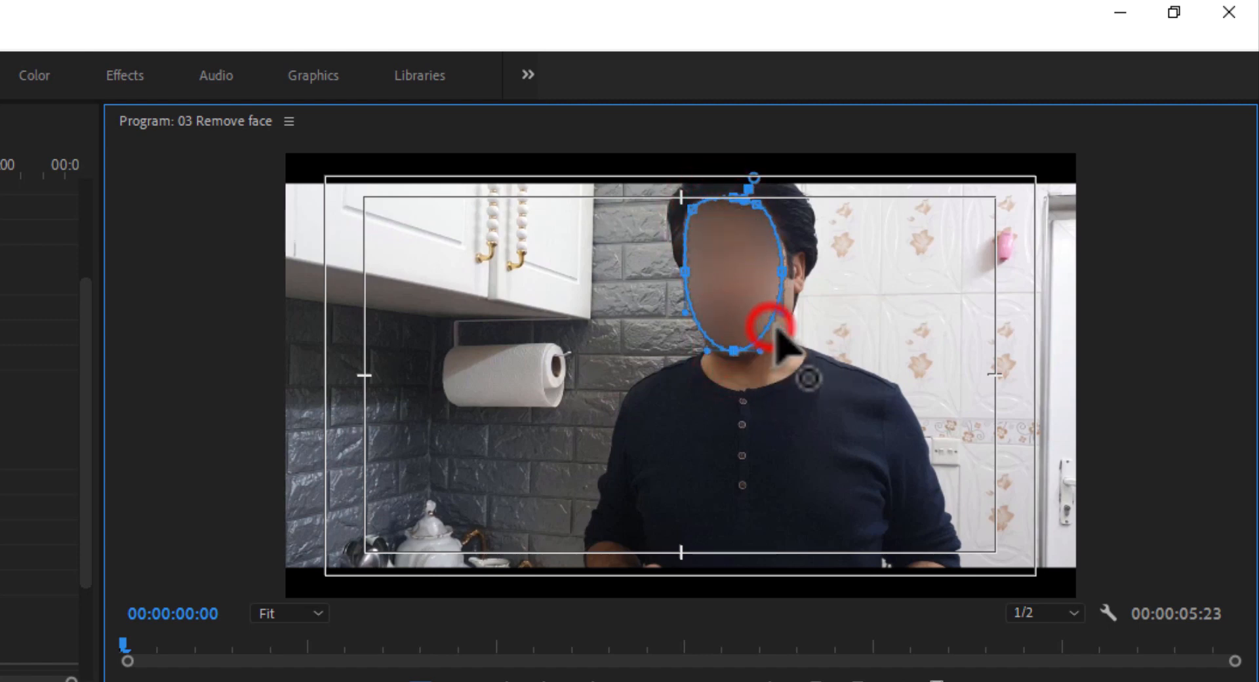
left_click(784, 290)
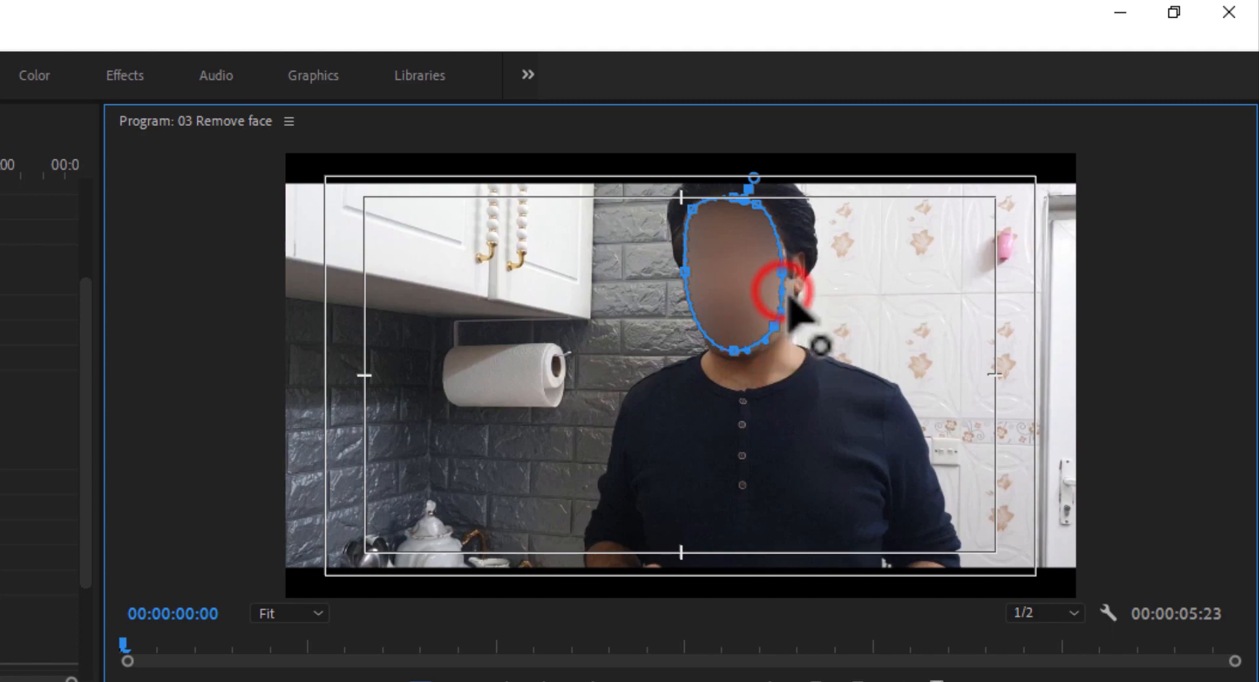
left_click(776, 252)
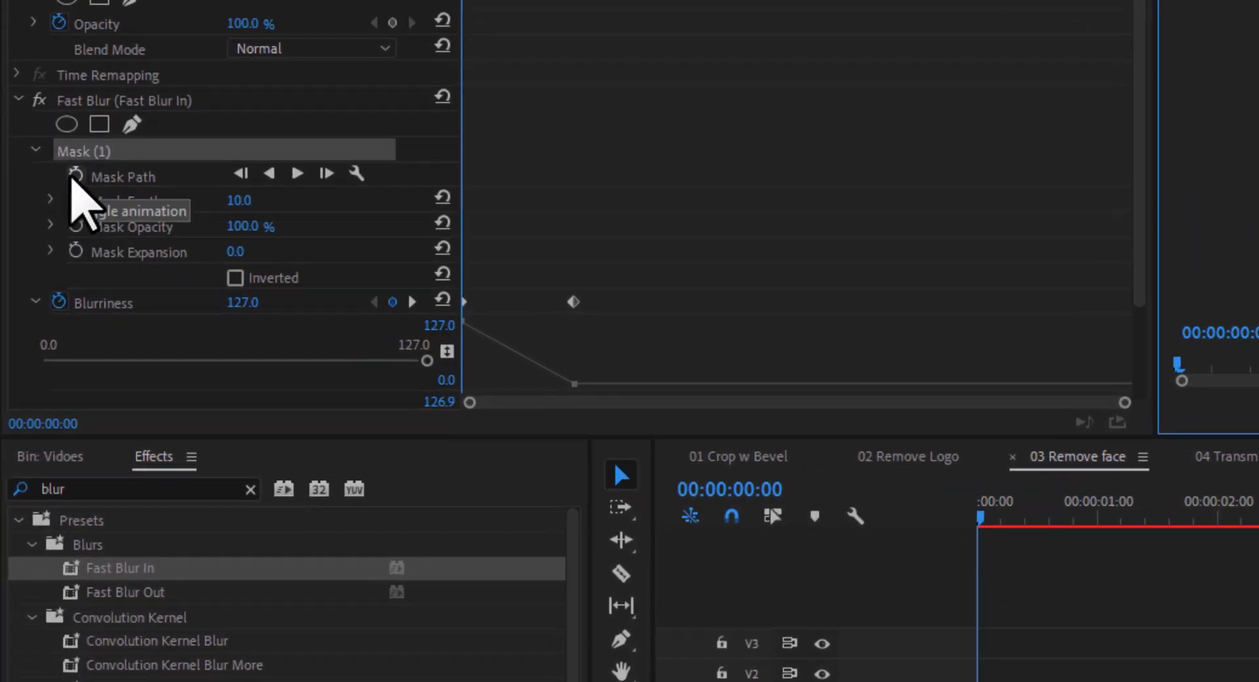
Turn on Mask Path animation and track the mask forward one frame at a time to 00:00:00:05
left_click(74, 176)
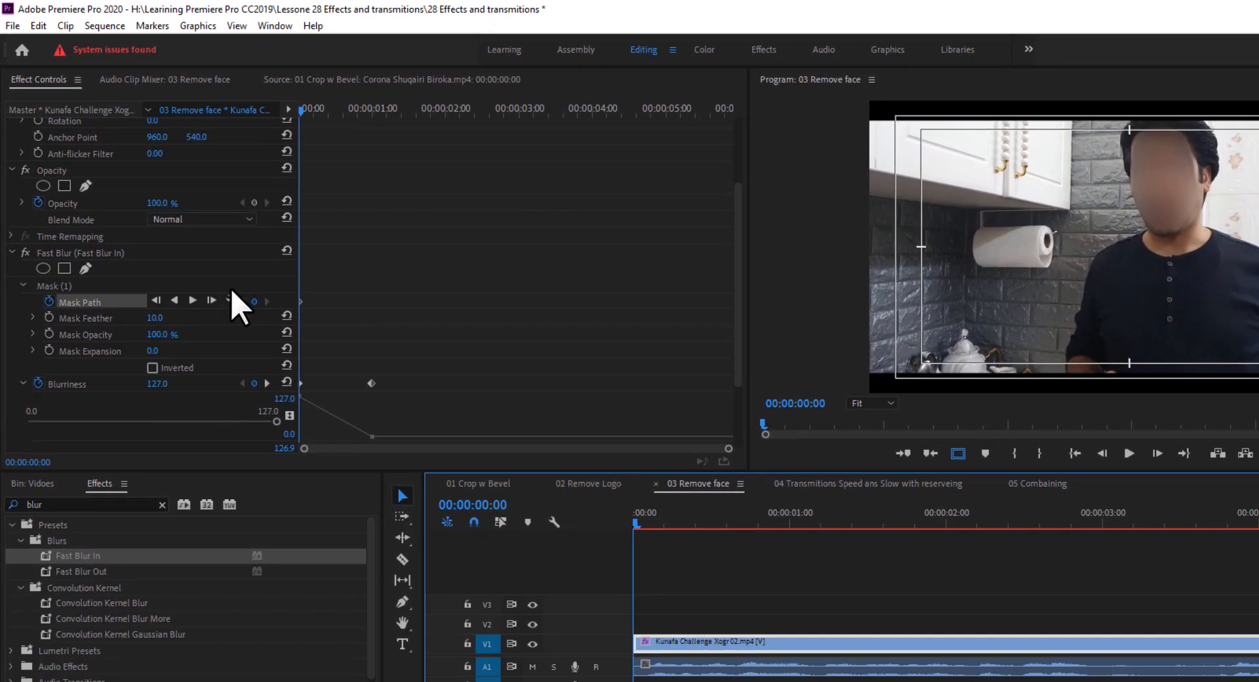
left_click(211, 300)
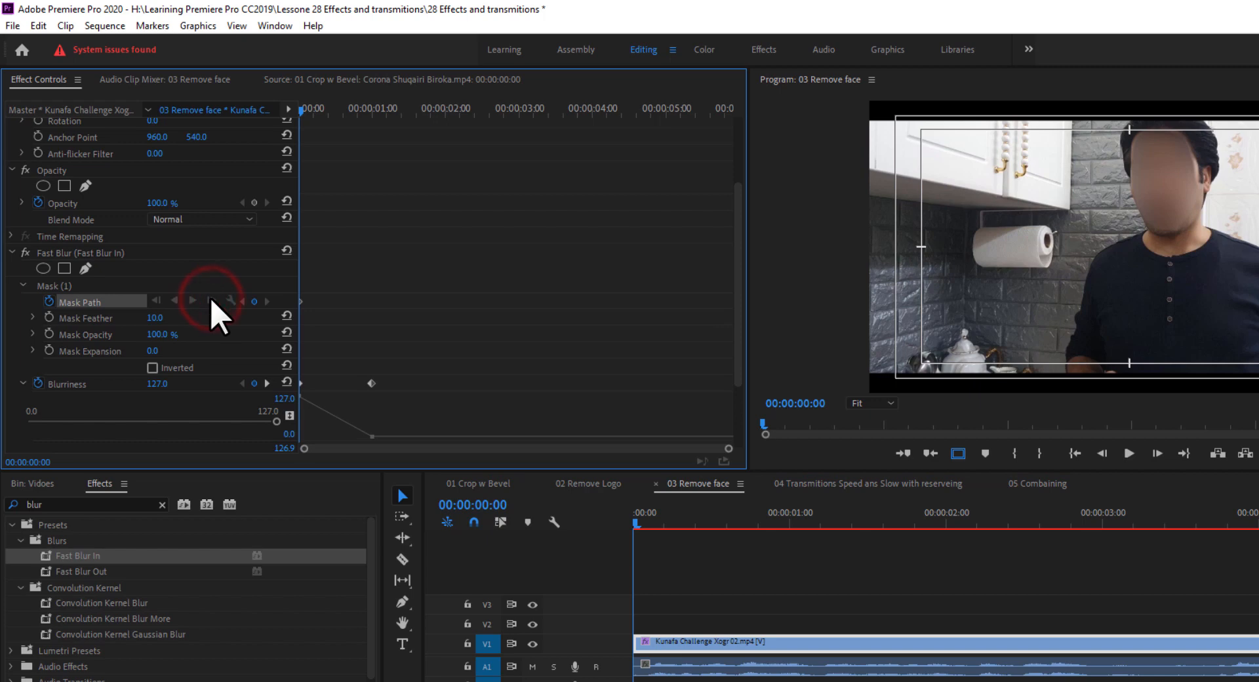
left_click(210, 300)
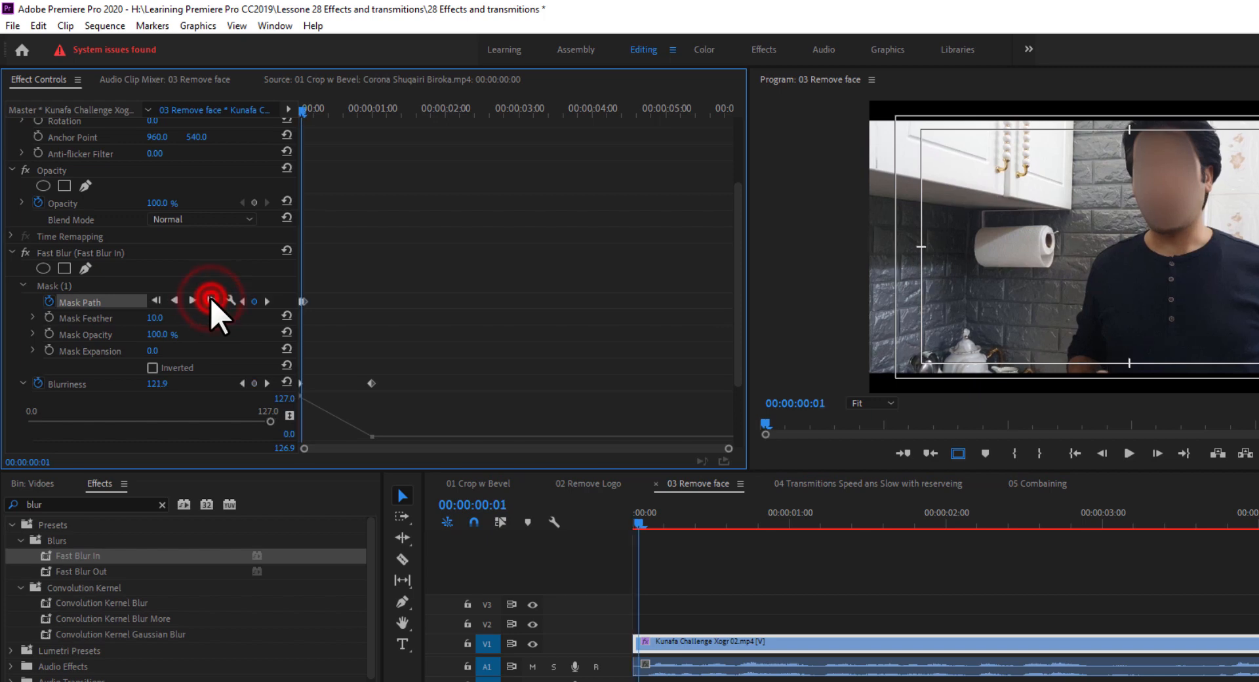
left_click(210, 299)
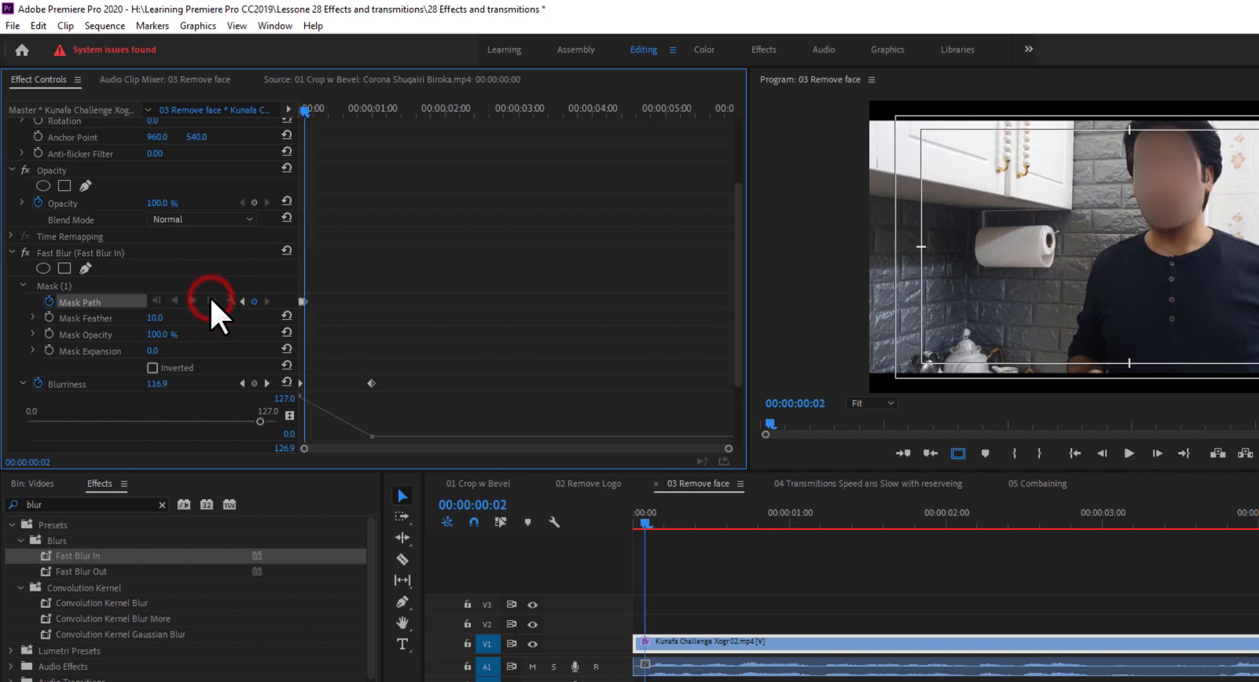
left_click(211, 299)
left_click(211, 299)
left_click(211, 300)
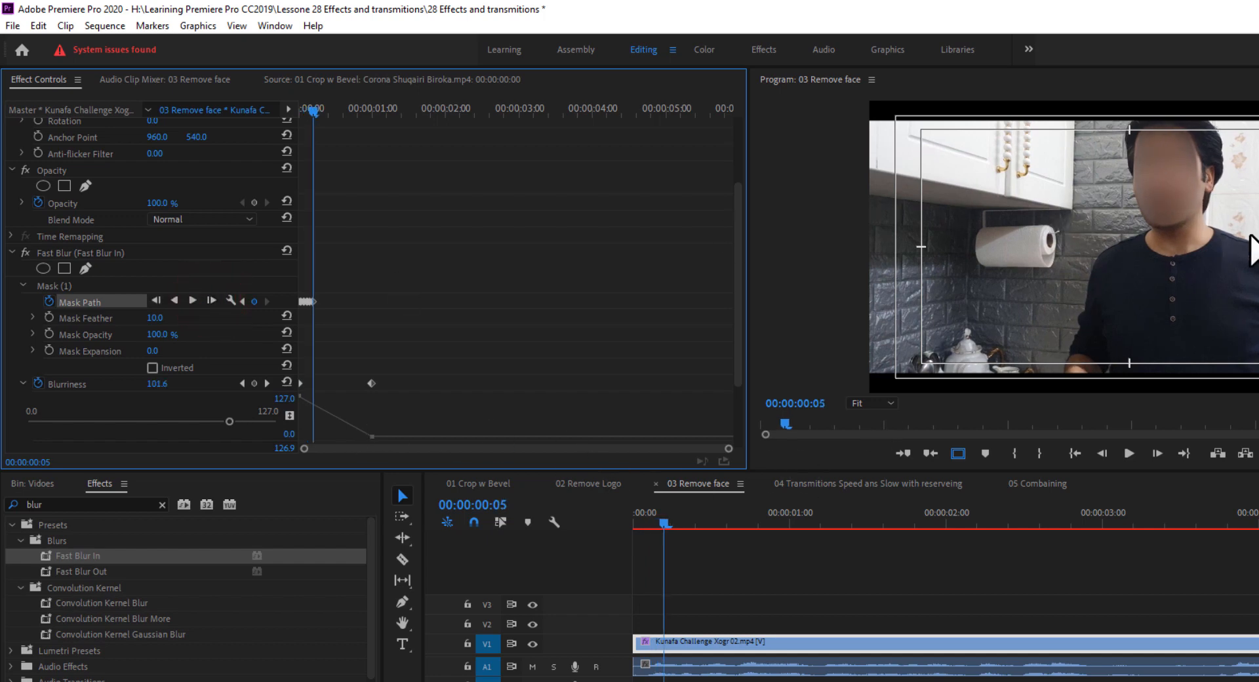
Reselect Mask (1) and adjust the points along the forehead edge of its outline at 00:00:00:05
left_click(1181, 192)
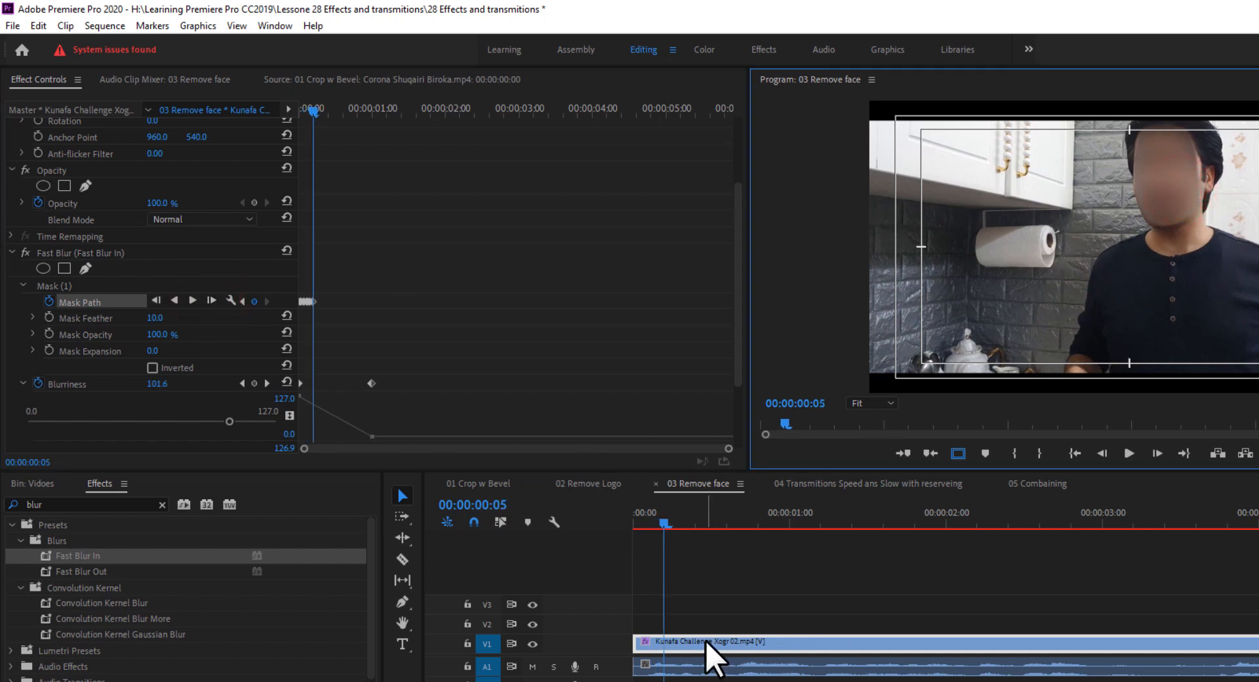
left_click(58, 286)
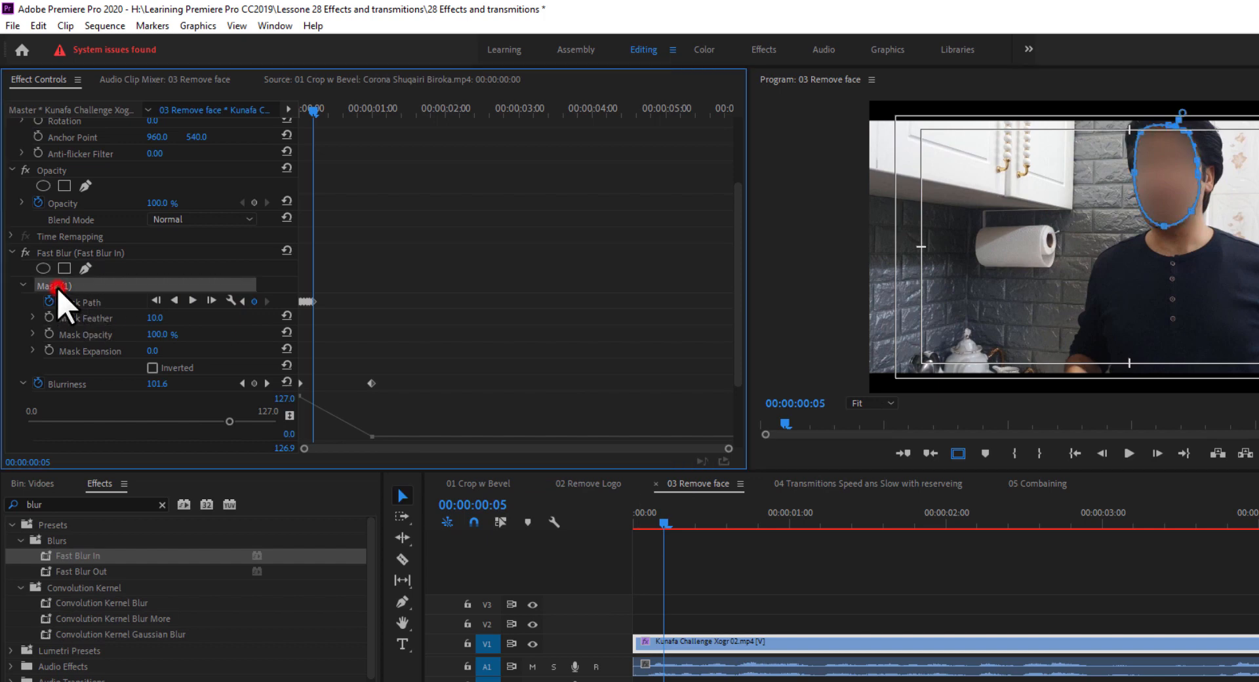
left_click(1169, 127)
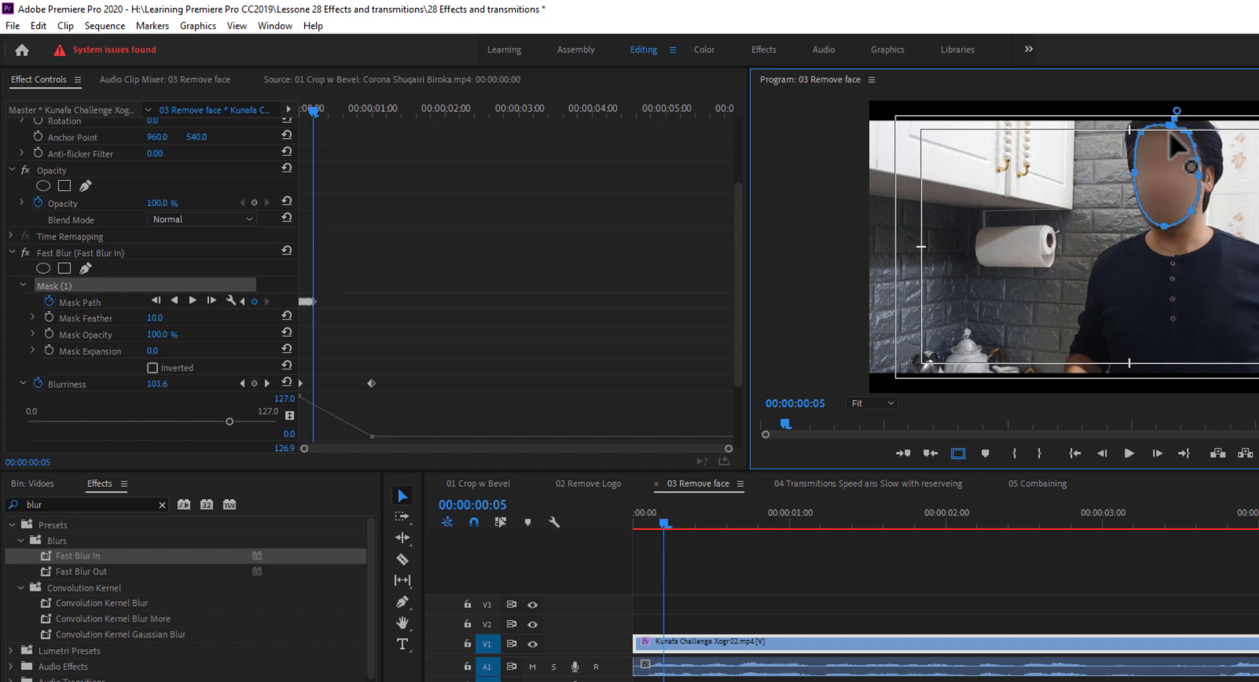
left_click(1153, 128)
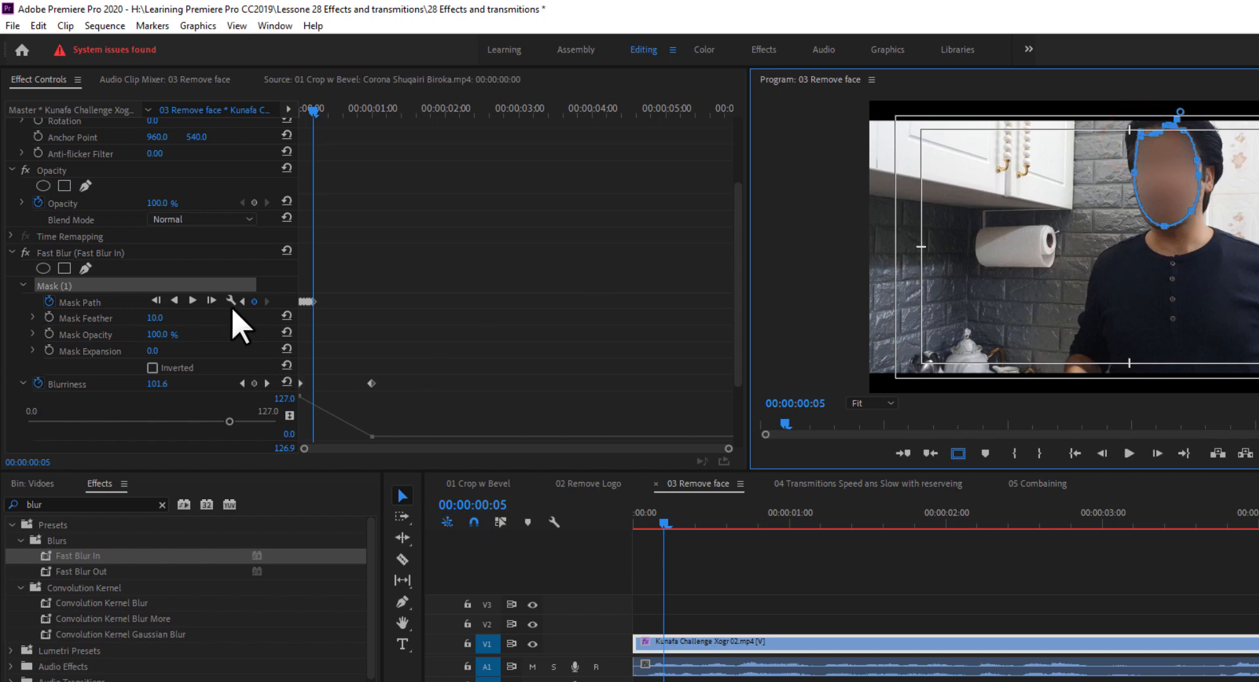
Track the mask forward frame by frame to 00:00:00:07, then continuously, stopping the tracking at 00:00:01:13
left_click(211, 301)
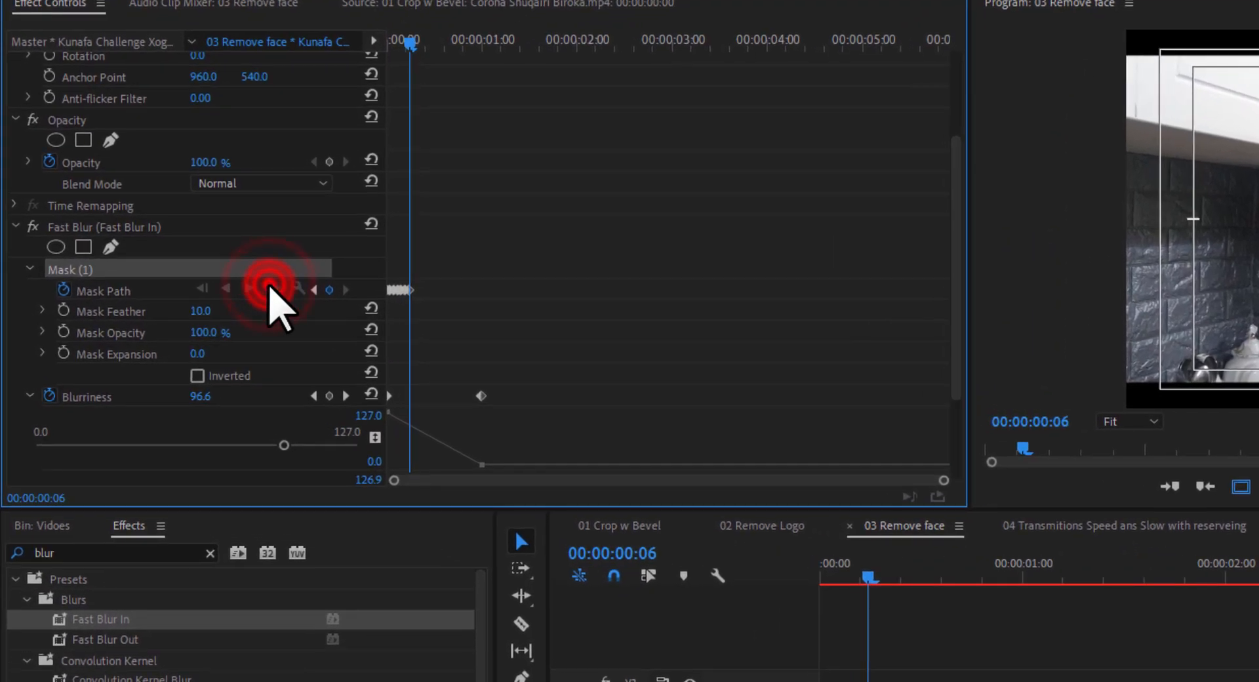
left_click(262, 280)
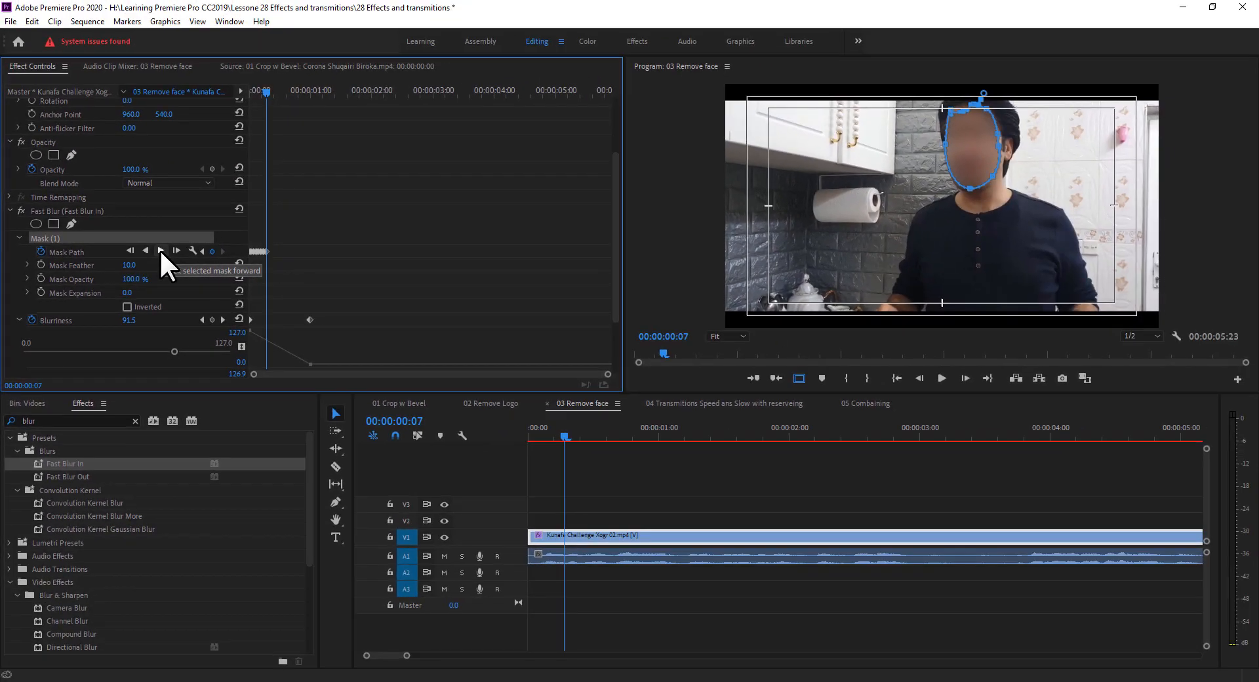
left_click(161, 250)
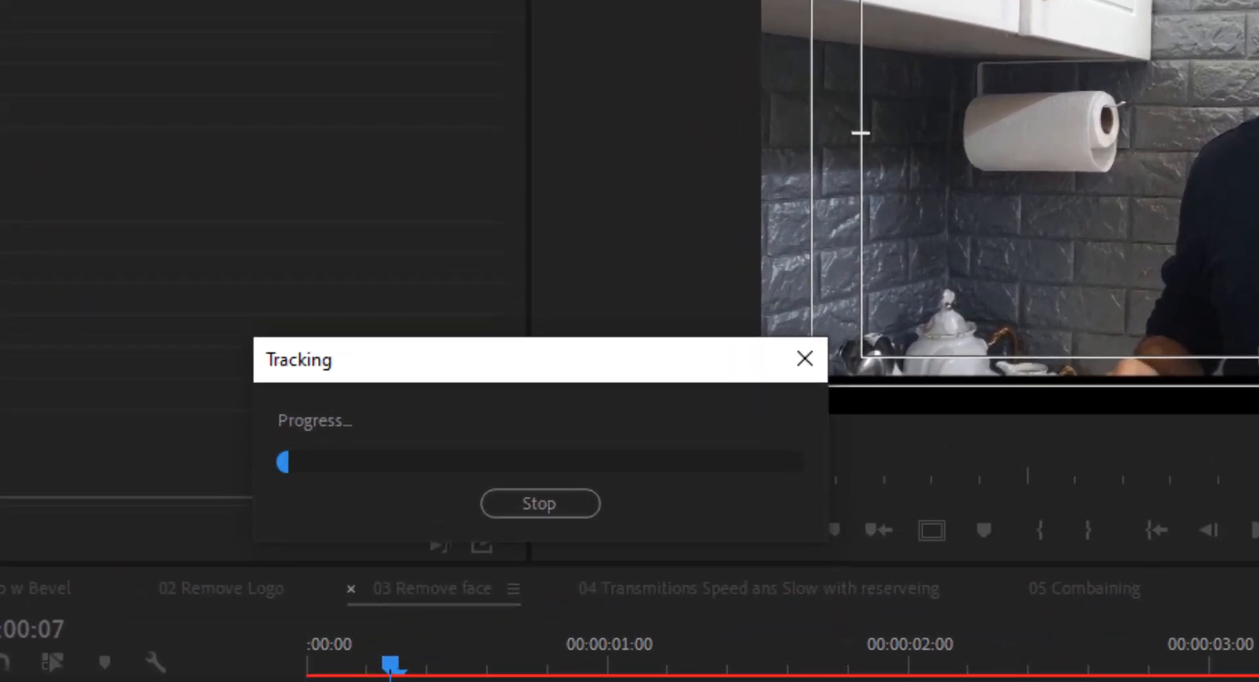
left_click(525, 511)
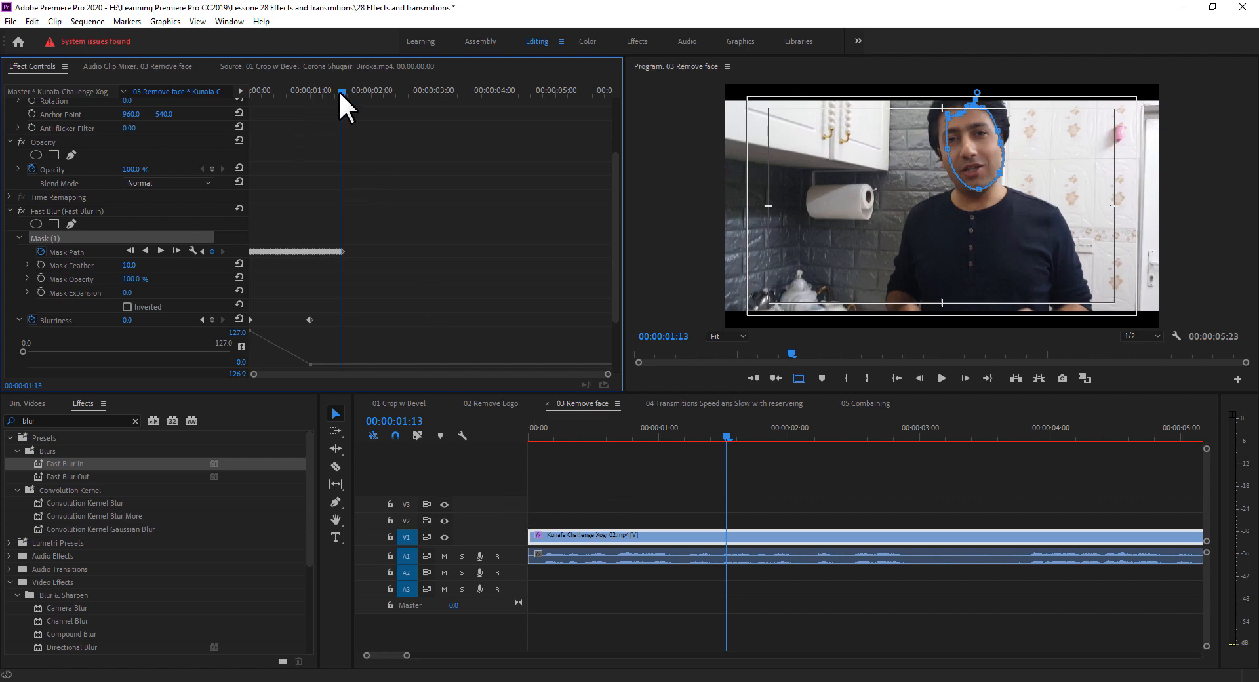
Scrub through the tracked section to check the mask, then track it forward from 00:00:01:07 to the clip's end
left_click_drag(340, 91, 281, 117)
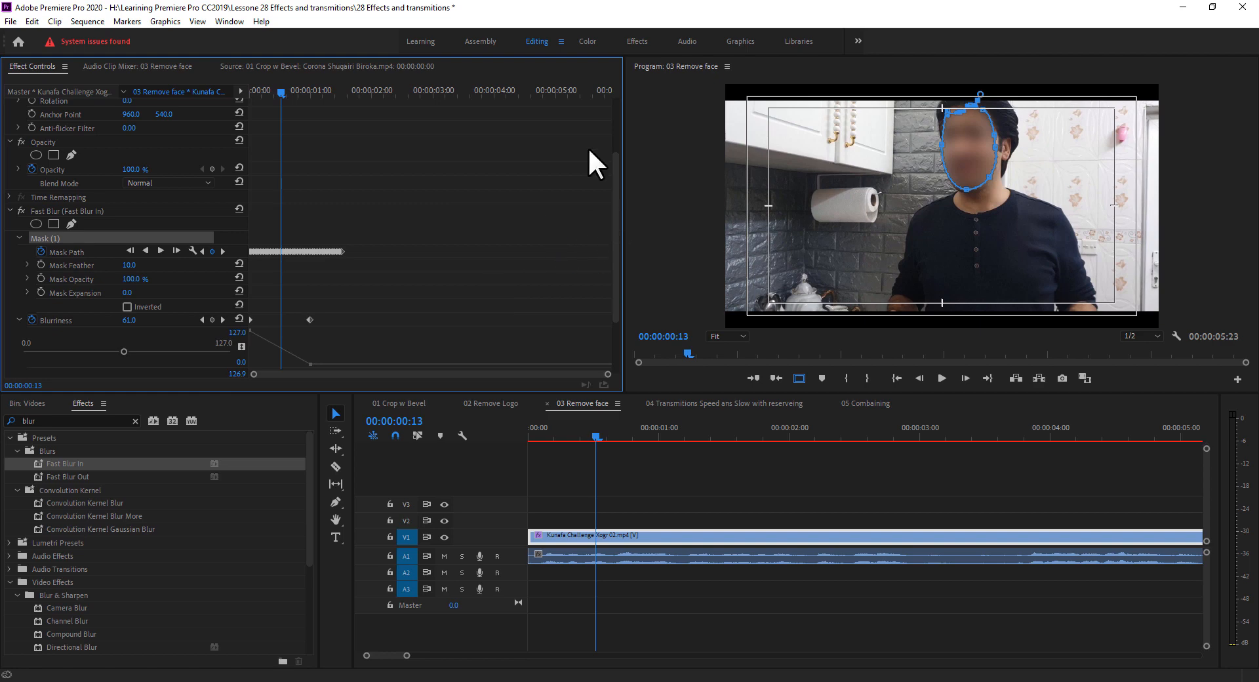
left_click_drag(280, 97, 327, 99)
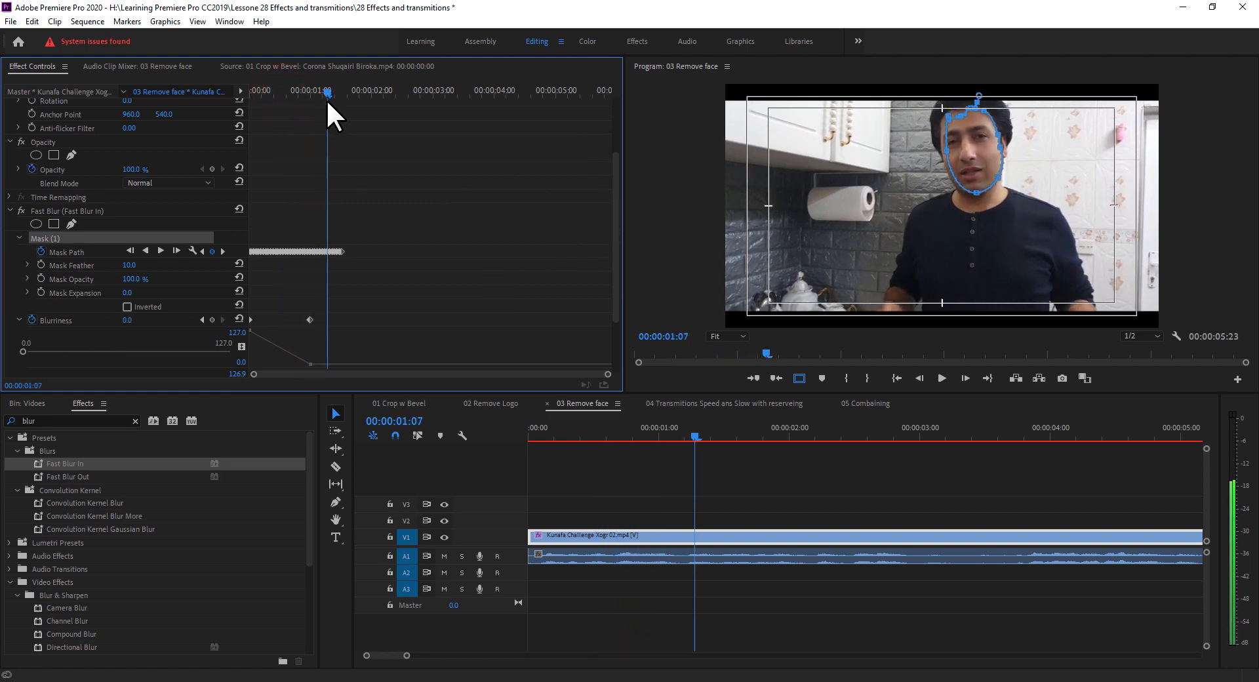
left_click(162, 251)
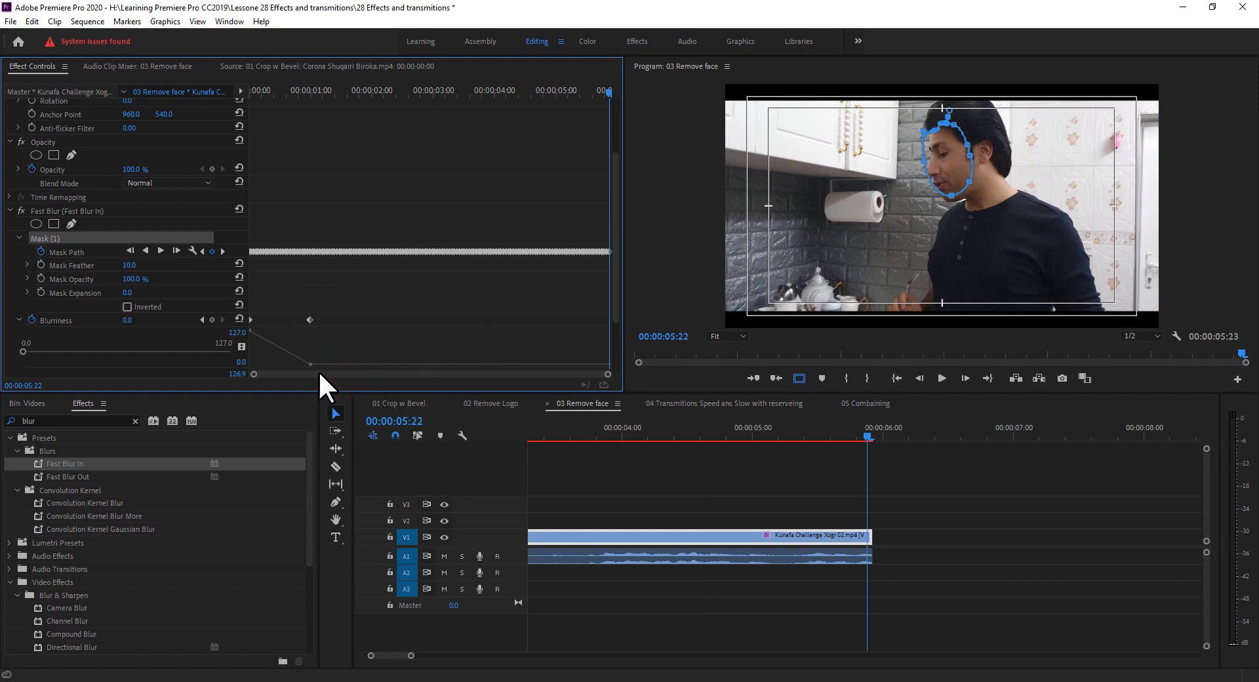
Remove the Blurriness keyframes with the playhead at the clip's start, keeping a constant blurriness of 127.0
left_click(203, 319)
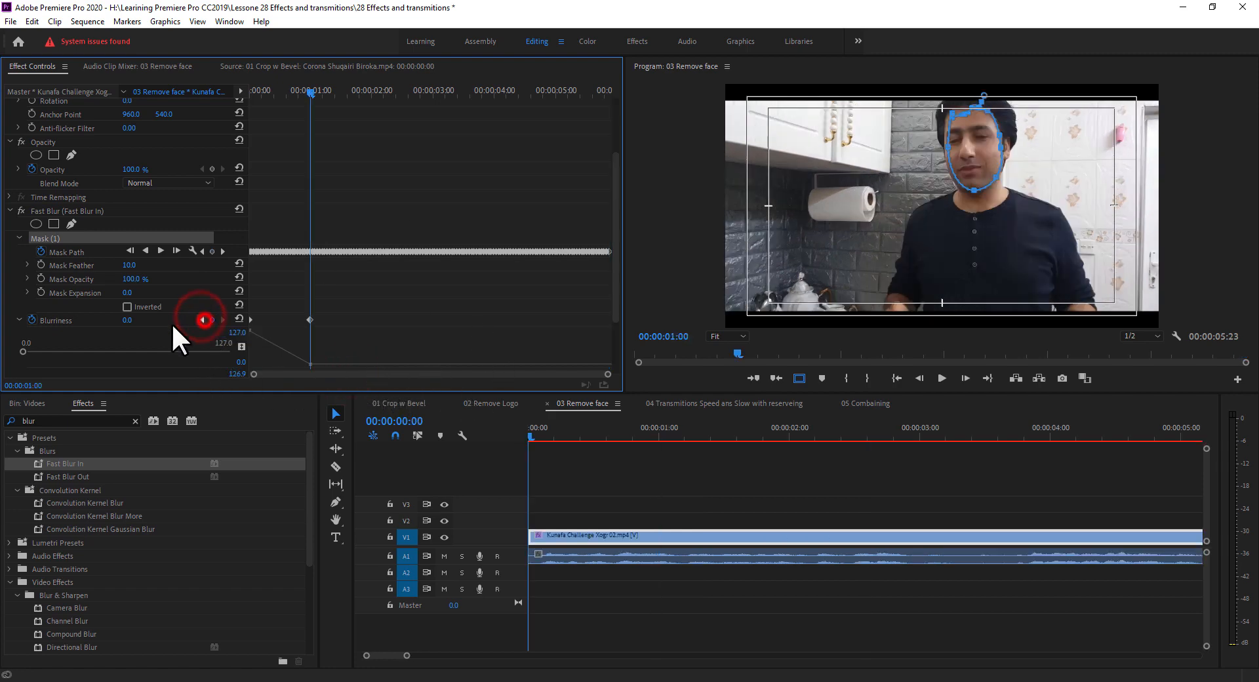
left_click(29, 319)
left_click(654, 362)
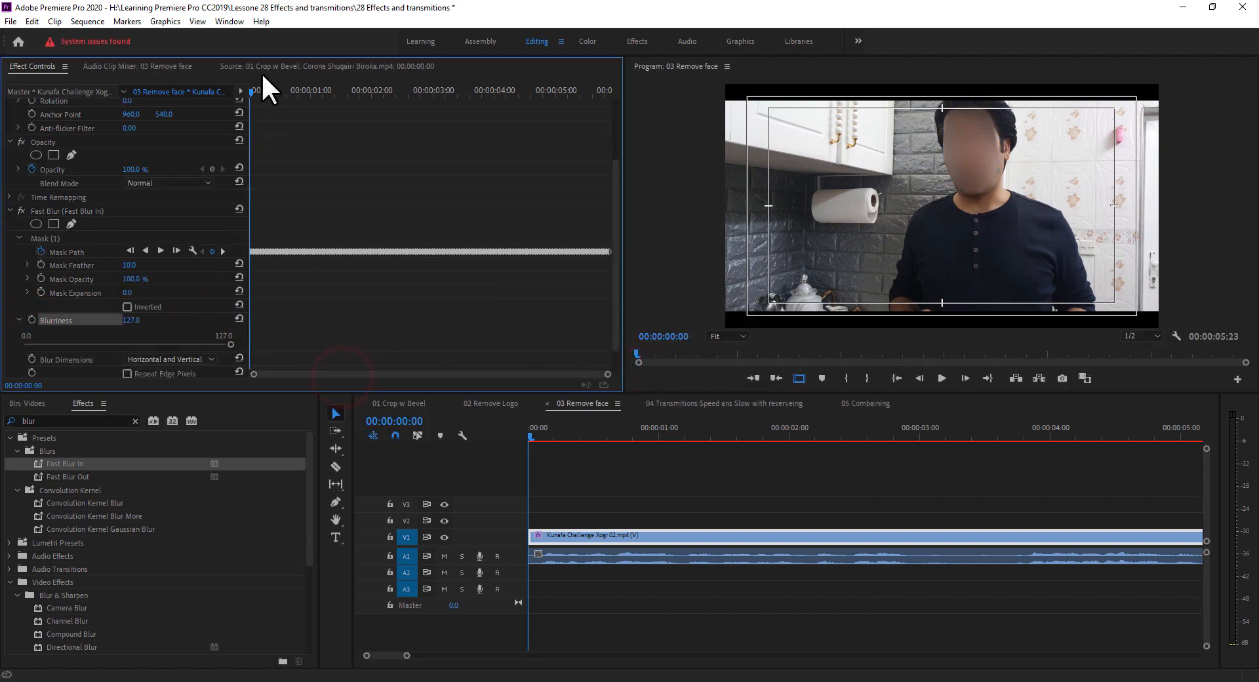
Play the sequence from its start to 00:00:02:06 to check how the blur follows the face
left_click_drag(253, 89, 356, 106)
left_click_drag(635, 434, 520, 428)
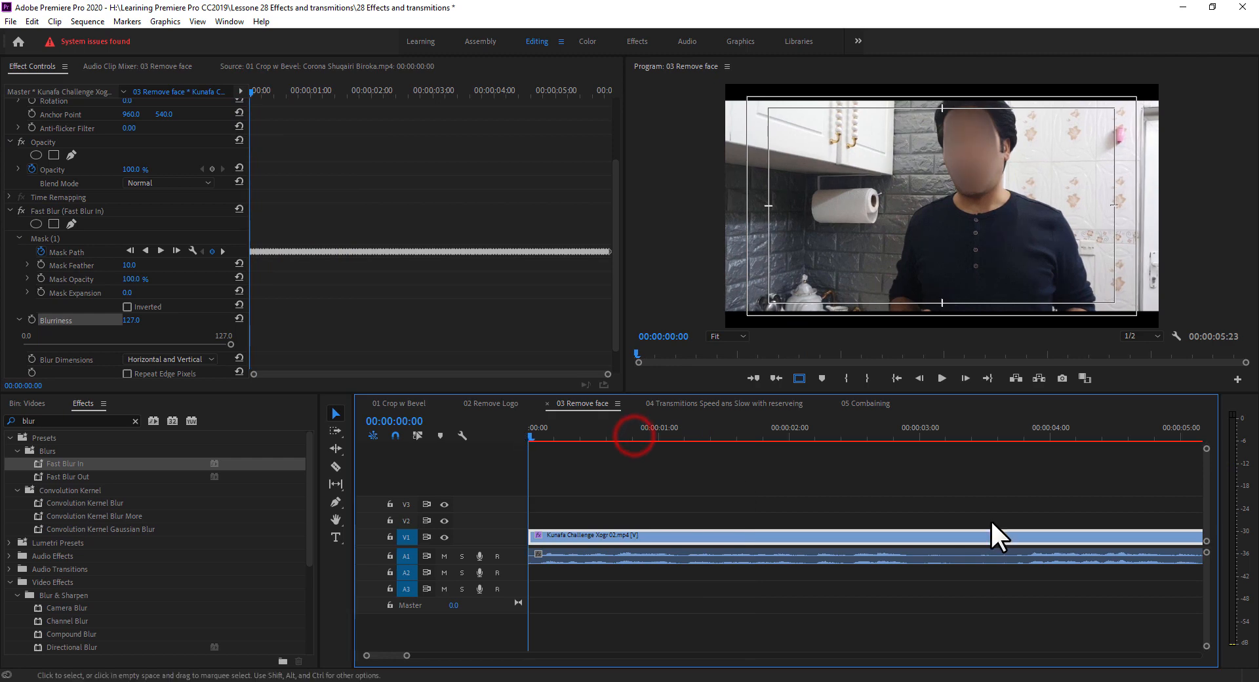
key("space")
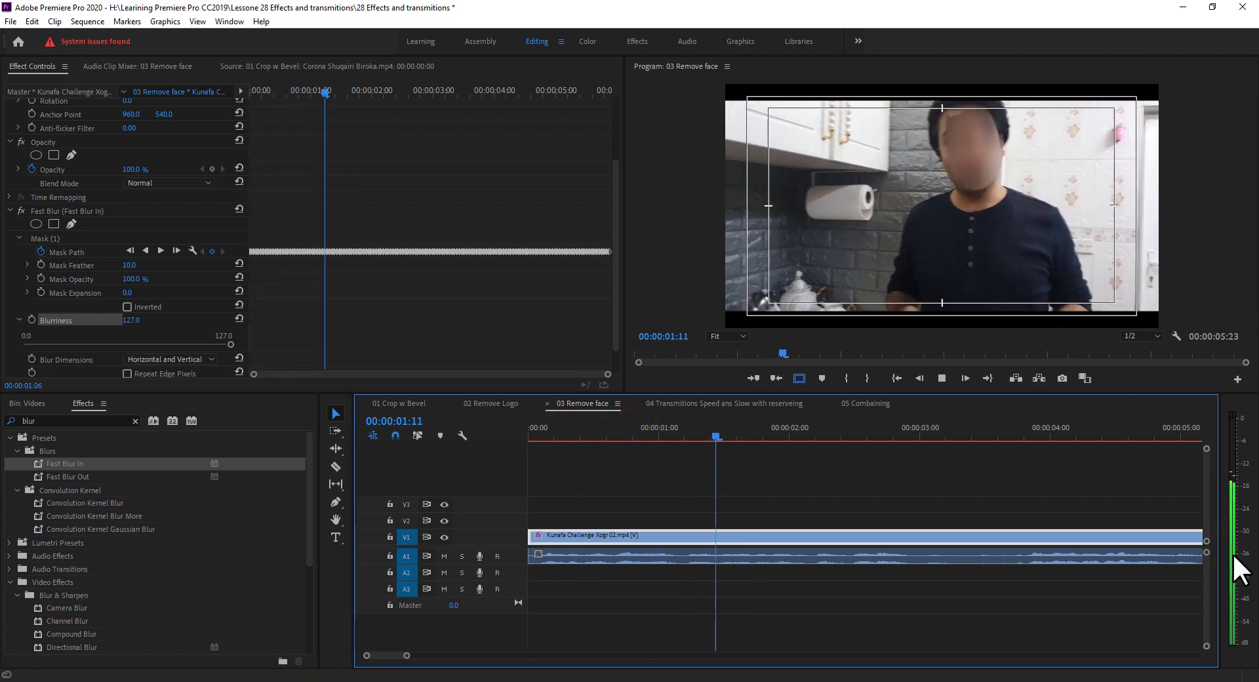
key("space")
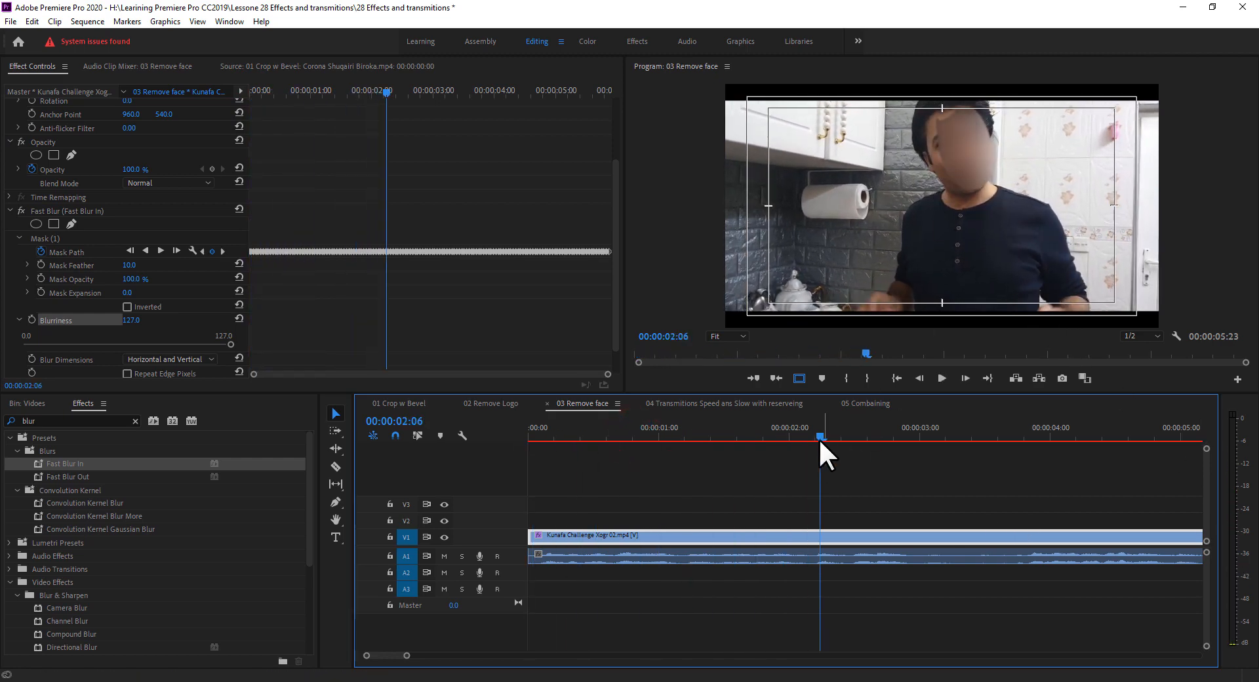
Select Mask (1) of Fast Blur at 00:00:01:01 and track it forward, stopping at 00:00:01:12
left_click_drag(820, 439, 660, 427)
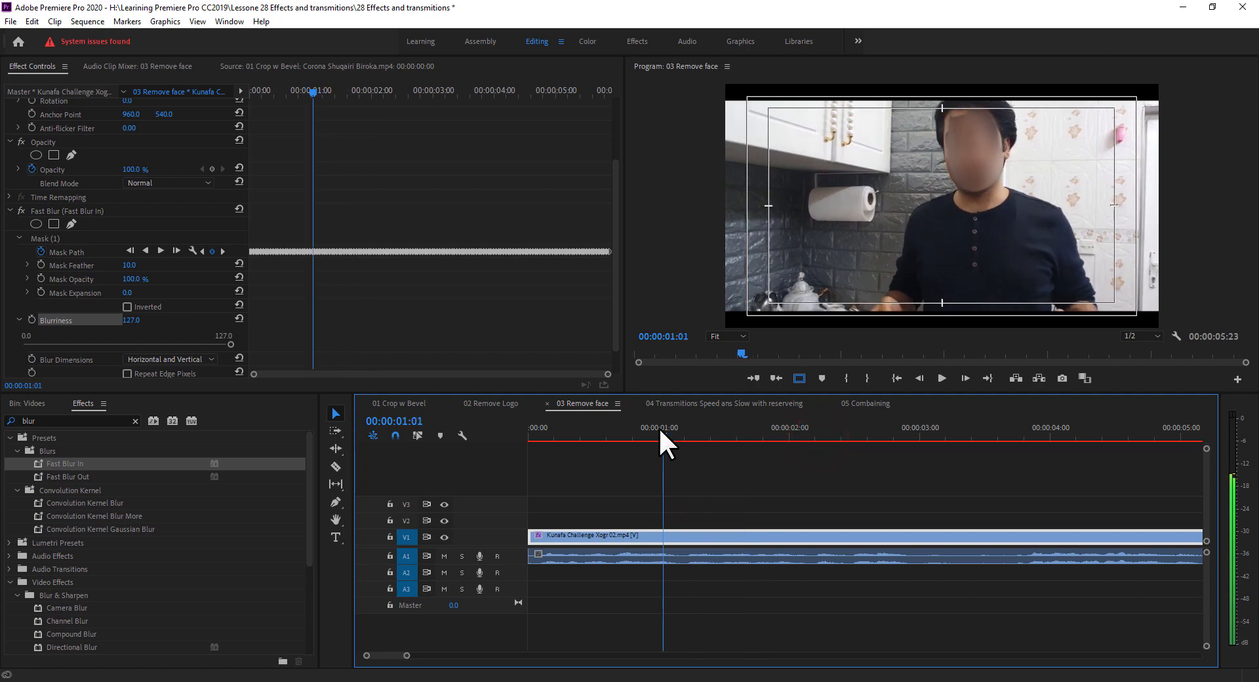
left_click(46, 238)
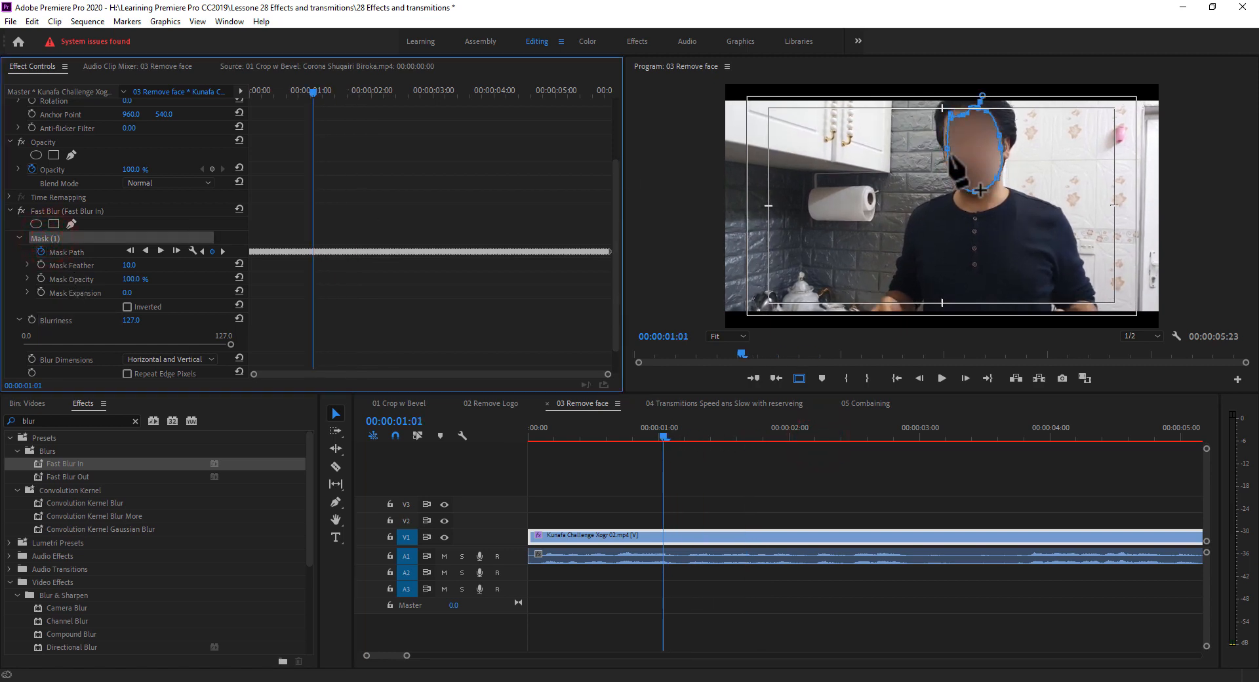
left_click(948, 151)
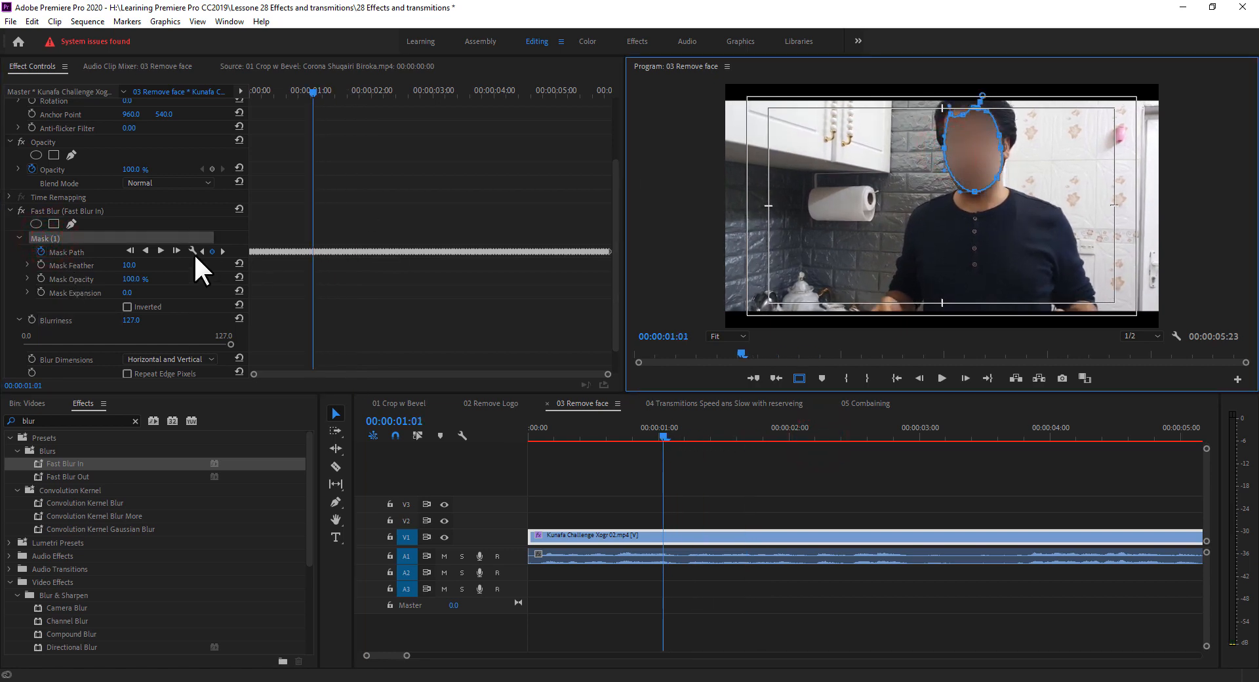
left_click(165, 251)
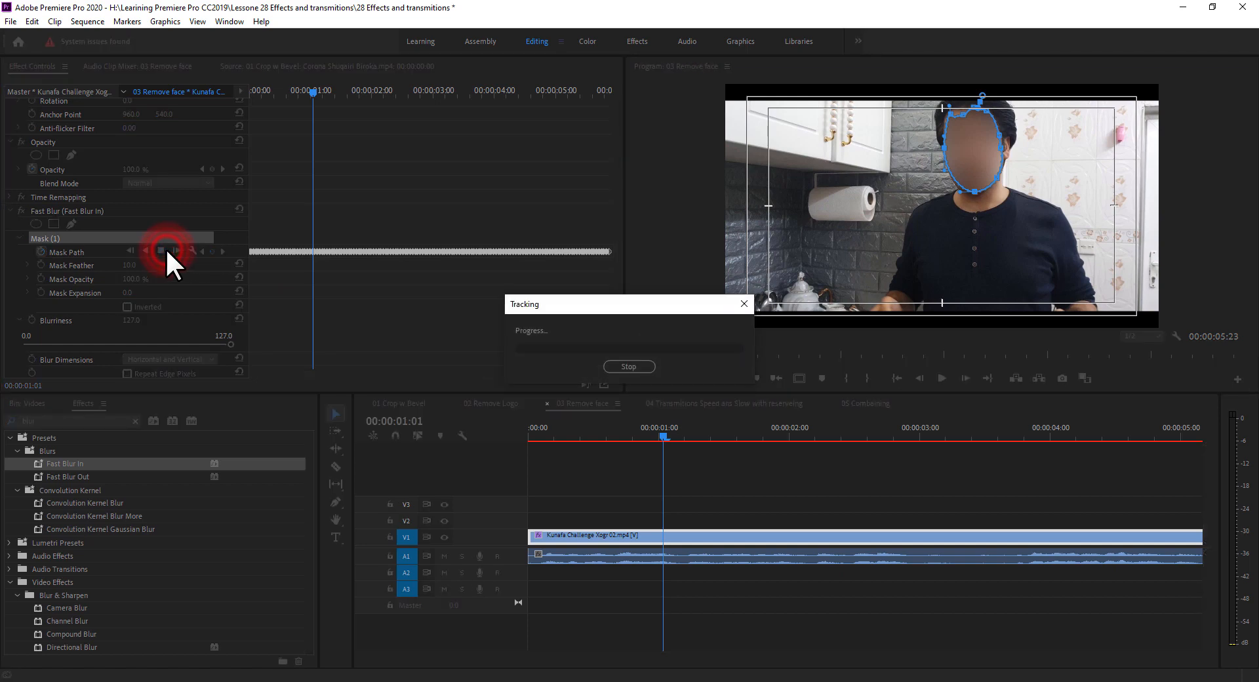
left_click(636, 367)
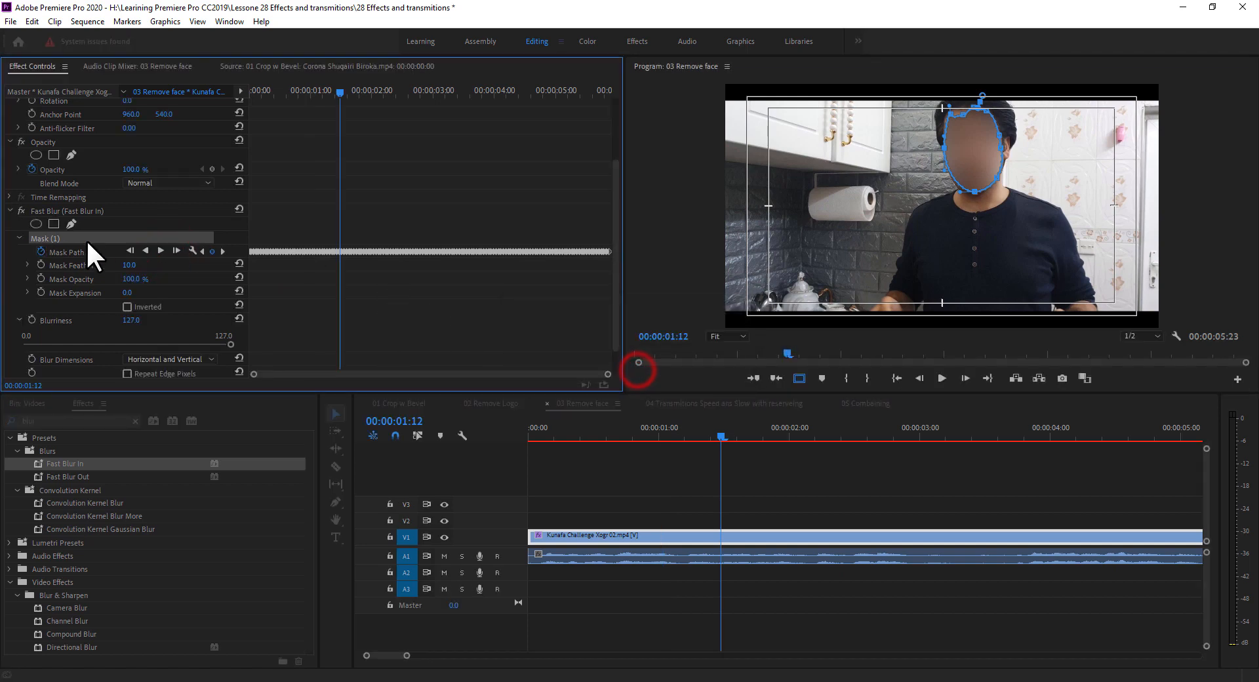
Track the mask backward frame by frame to 00:00:01:21, widen its outline over the cheek, and play on to 00:00:04:00
left_click(174, 250)
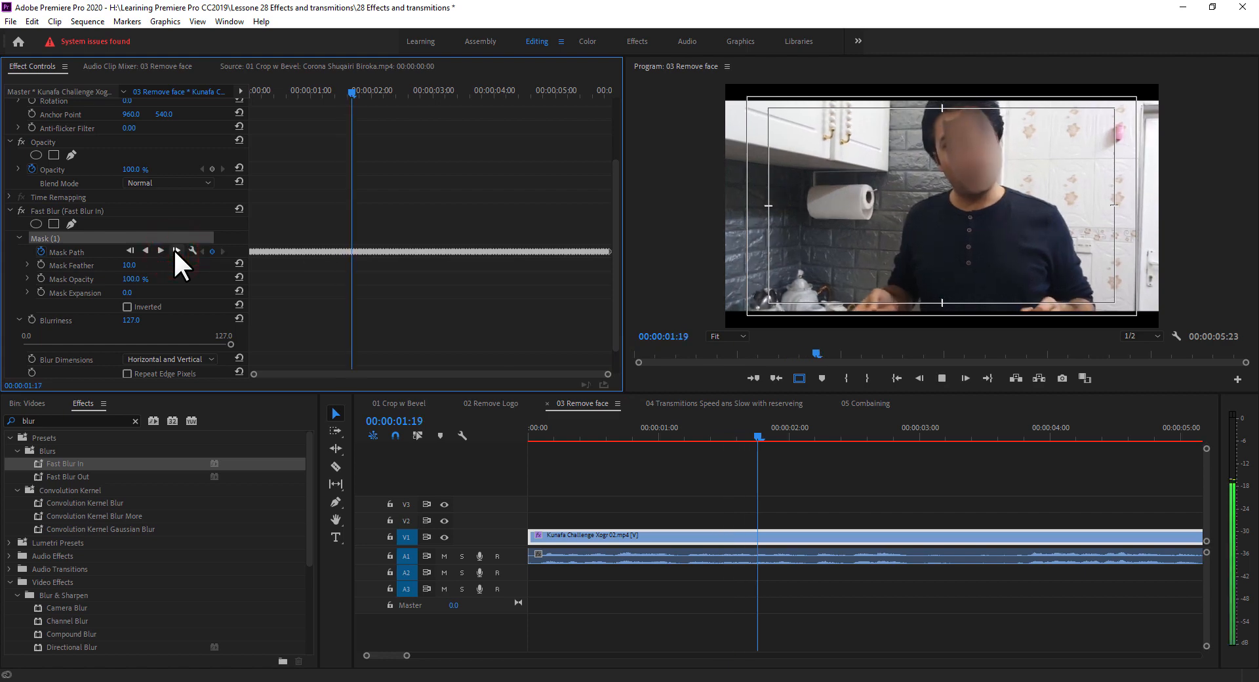
left_click(130, 250)
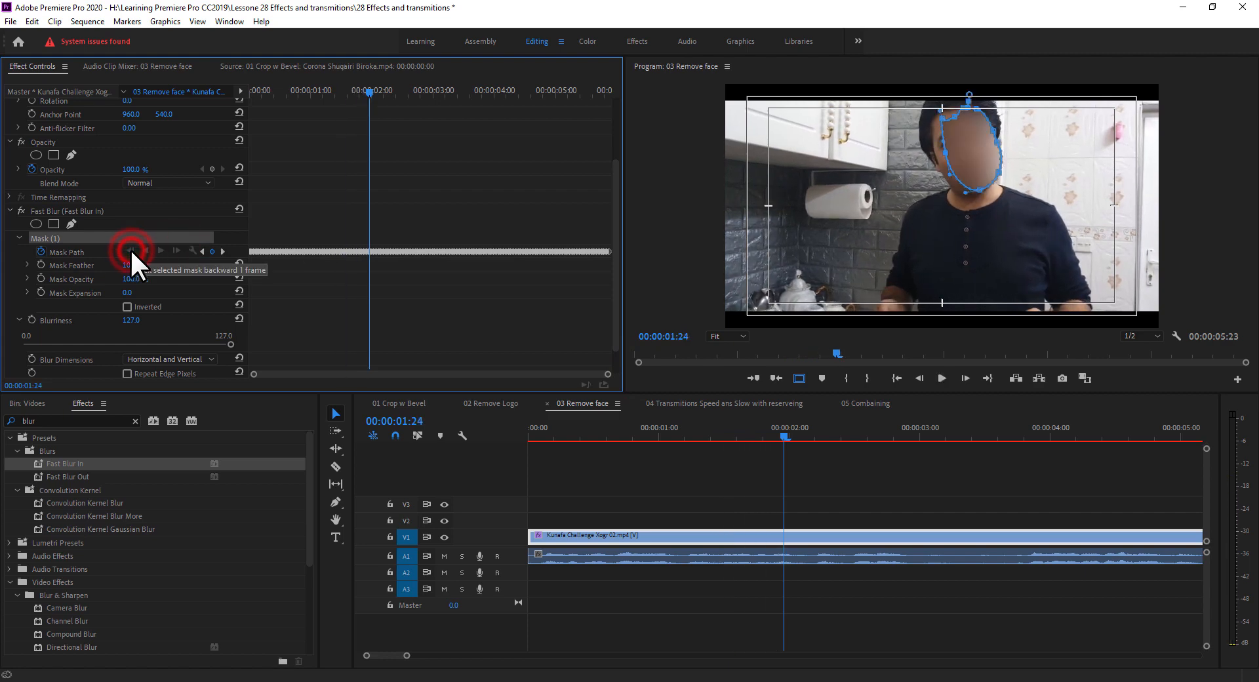
left_click(130, 251)
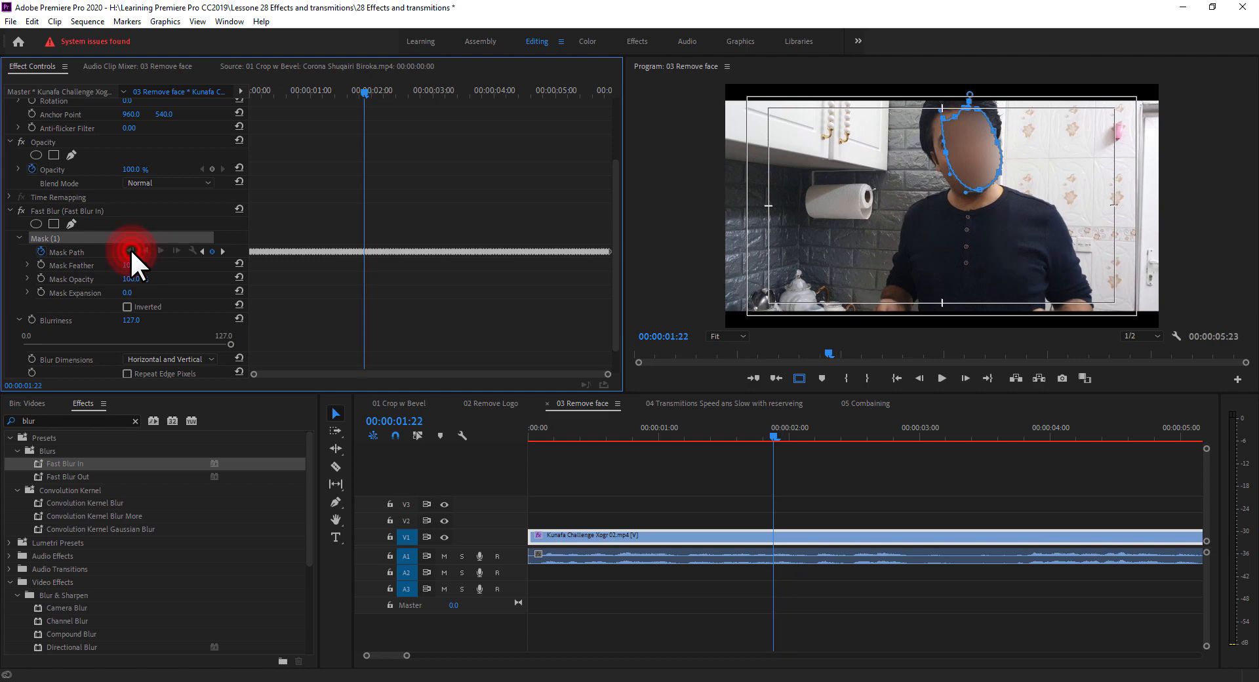
left_click_drag(946, 153, 933, 159)
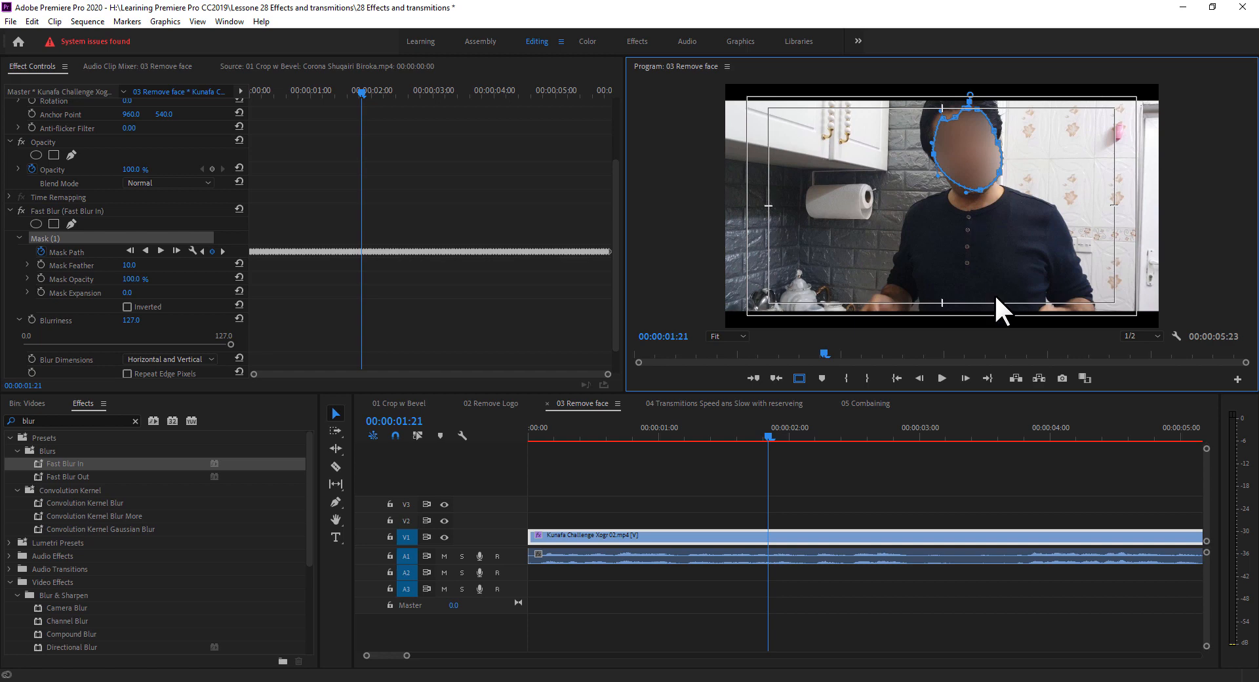
key("space")
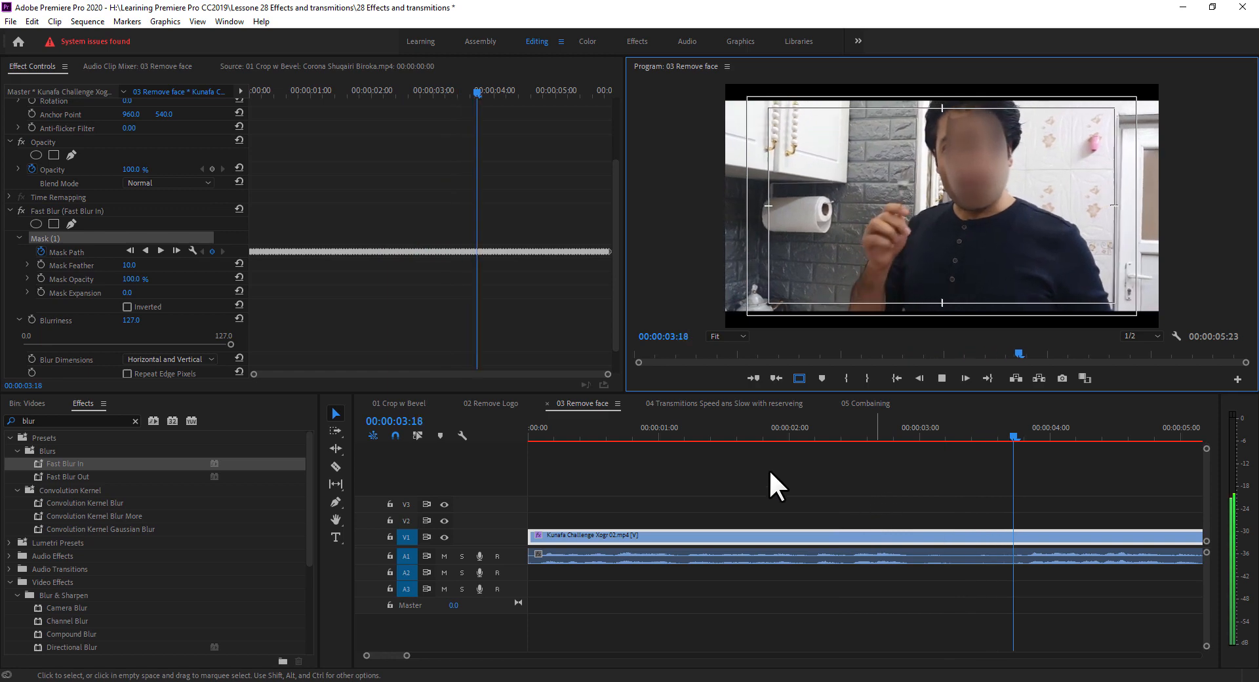
key("space")
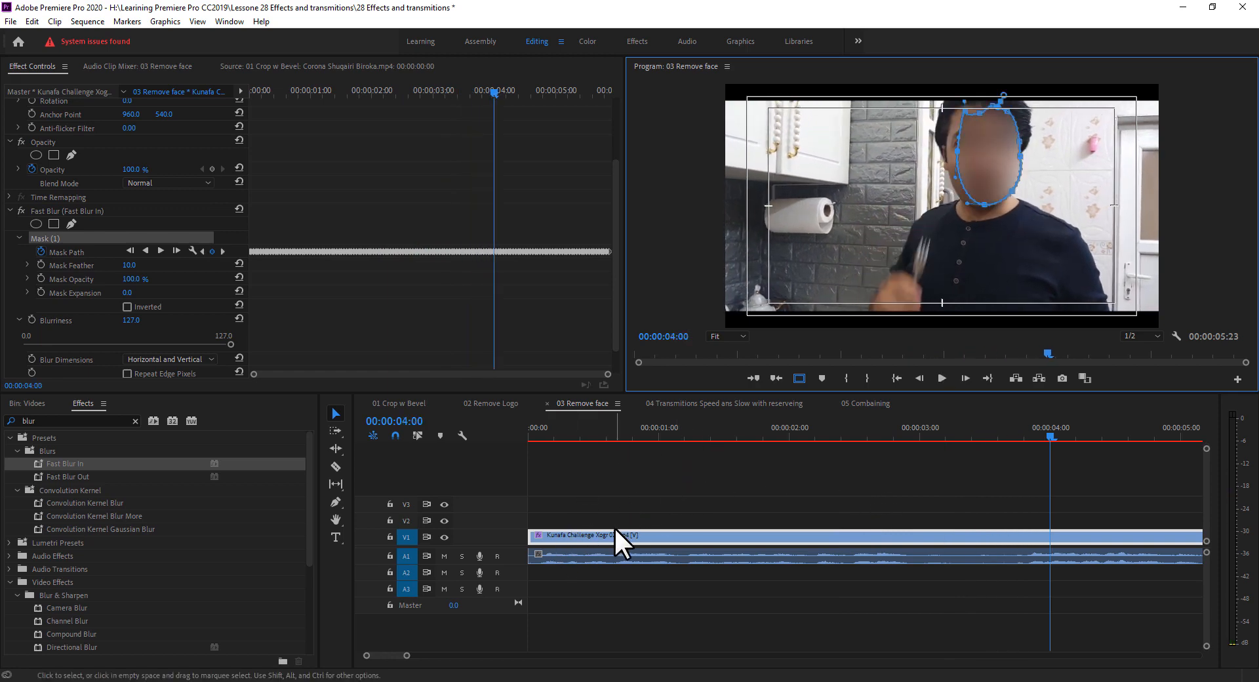
Remove the Fast Blur effect from the V1 clip using Remove Attributes
right_click(616, 532)
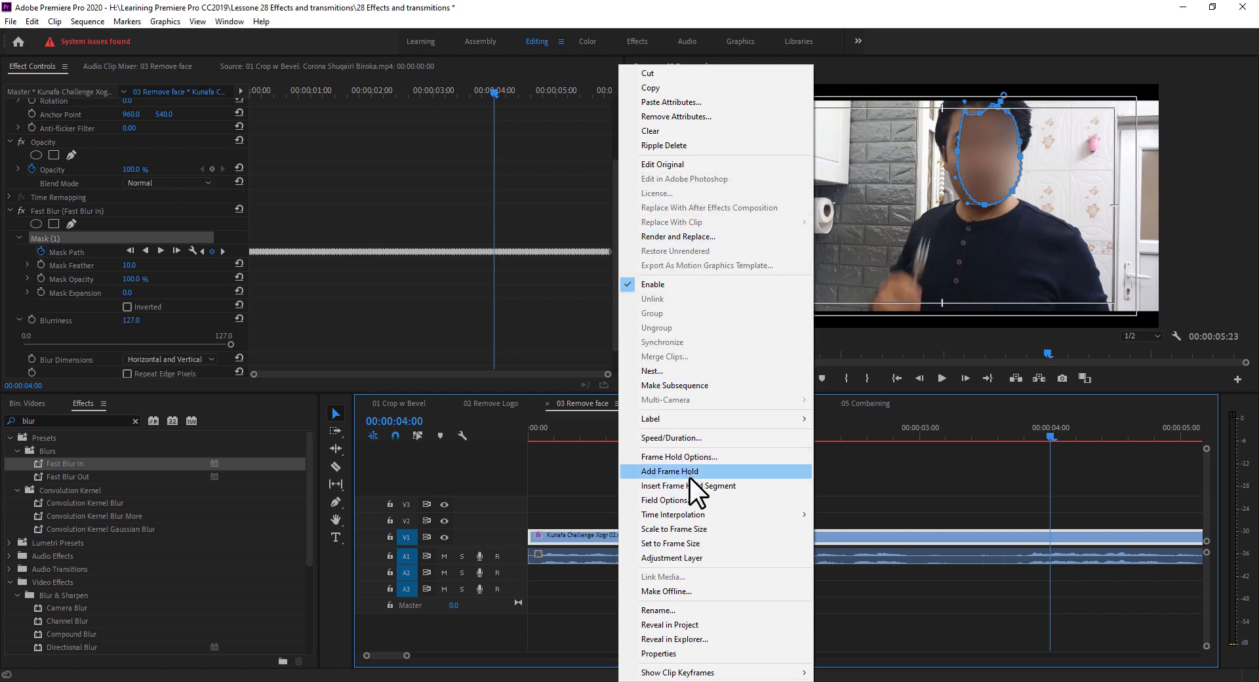
left_click(702, 116)
left_click(660, 514)
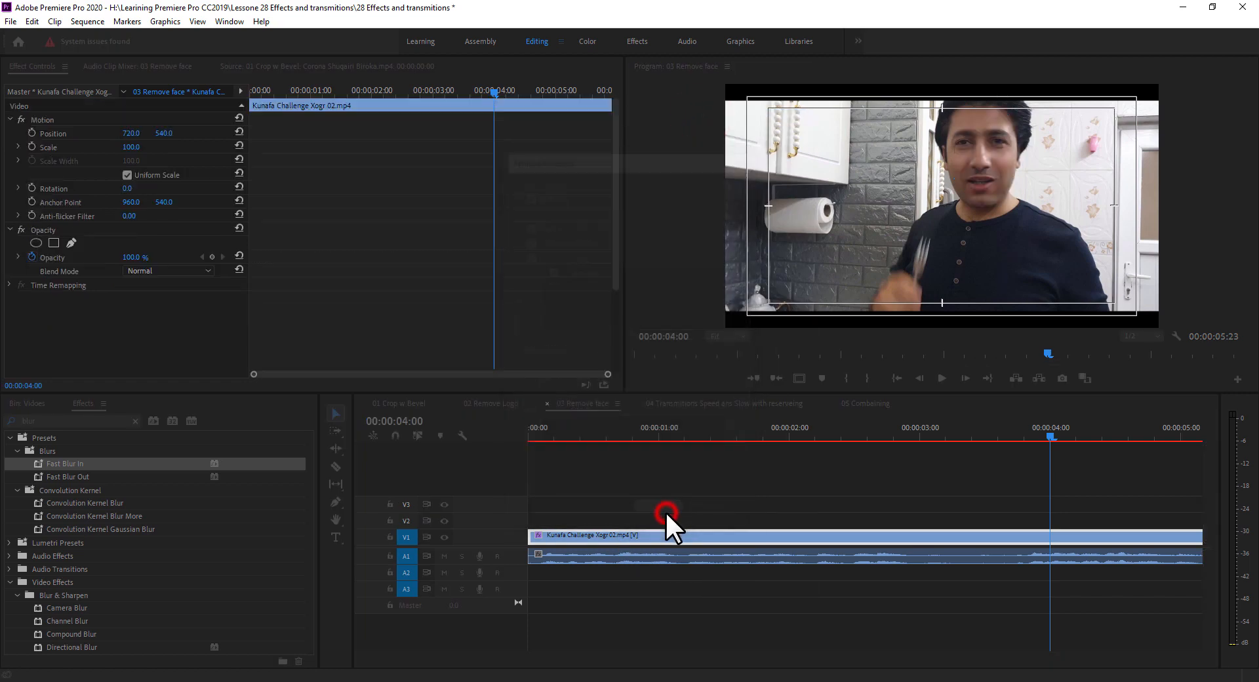
Apply the Fast Blur In preset to the clip at its start and delete the Blurriness keyframes, keeping a constant 127.0
left_click(621, 429)
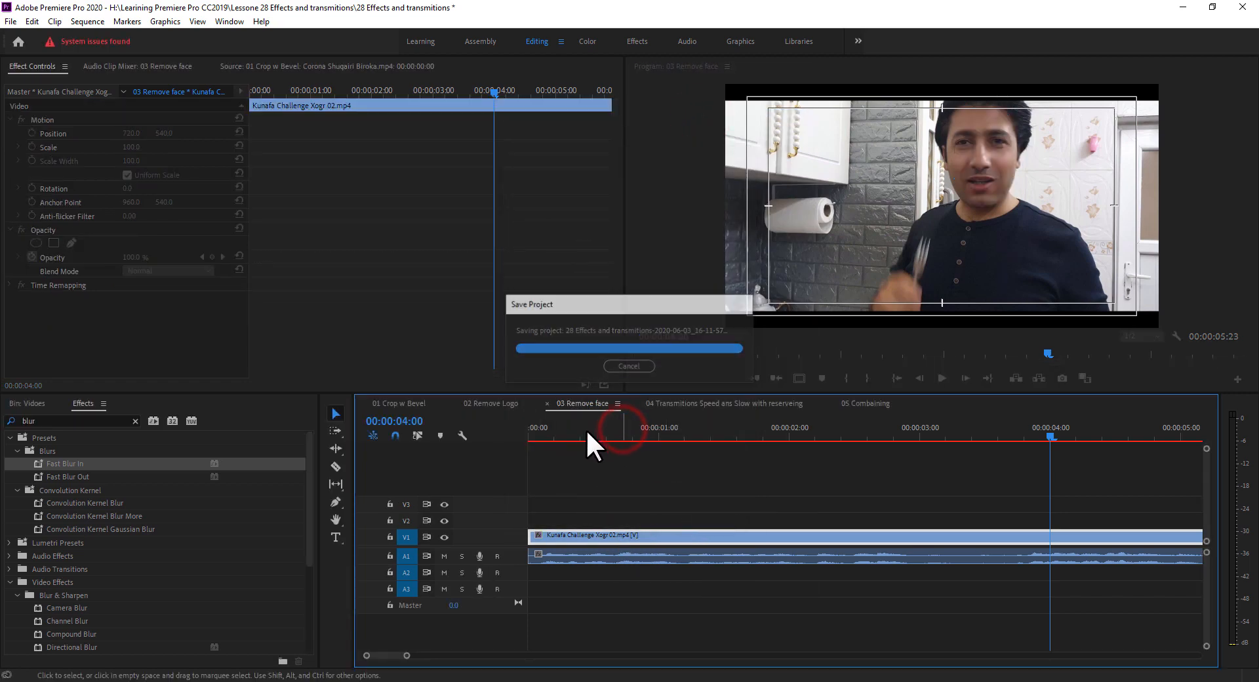
left_click_drag(587, 428, 529, 431)
left_click_drag(65, 464, 553, 537)
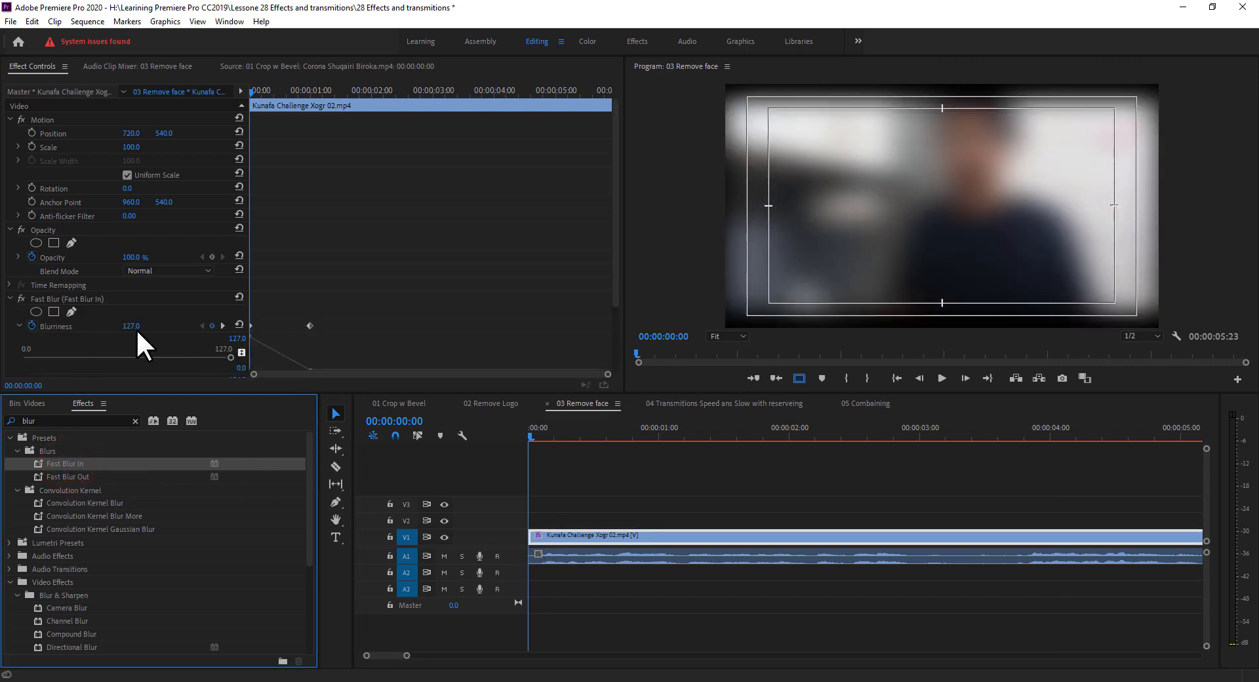
left_click(32, 327)
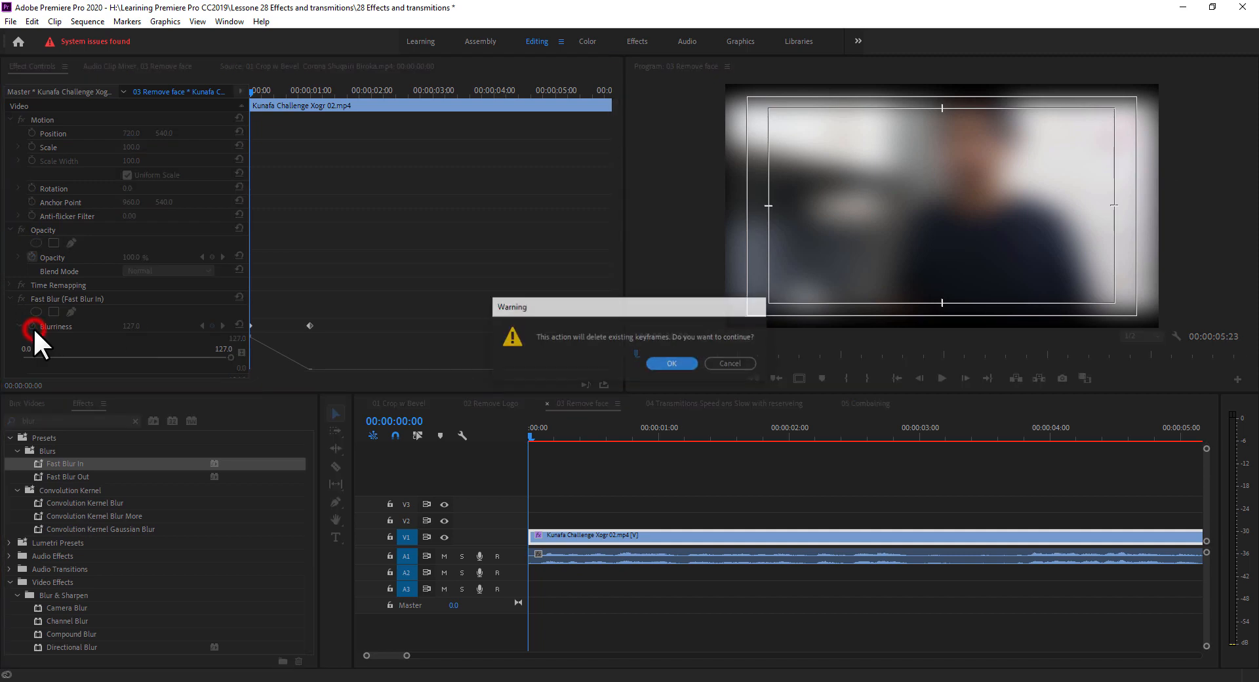
left_click(647, 363)
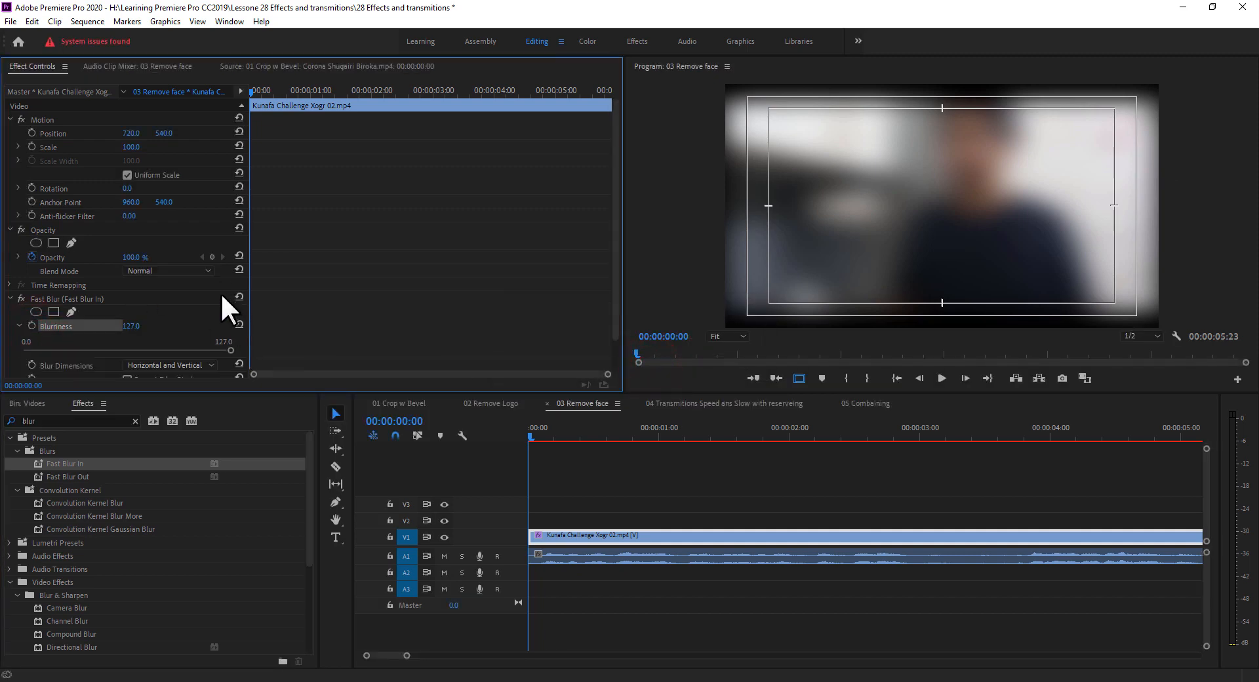
Add an ellipse mask to Fast Blur, shrink it over the small pink object on the tiled wall, and preview the blur
left_click(36, 312)
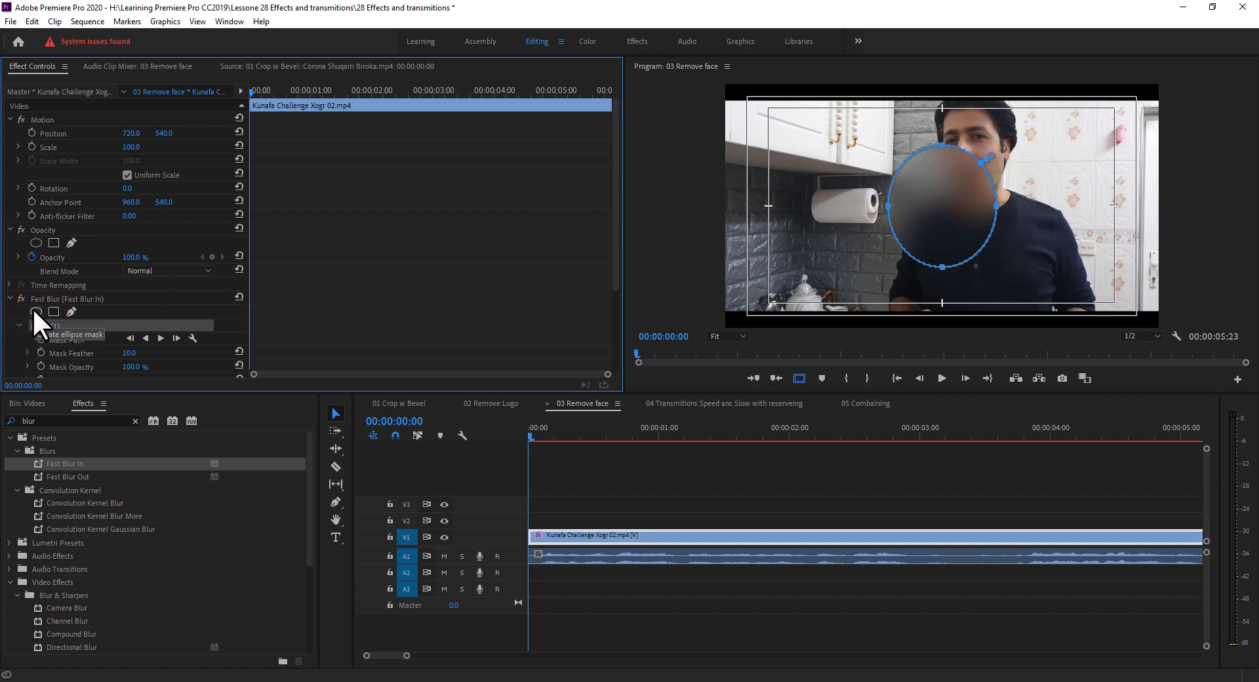
left_click_drag(912, 222, 1065, 156)
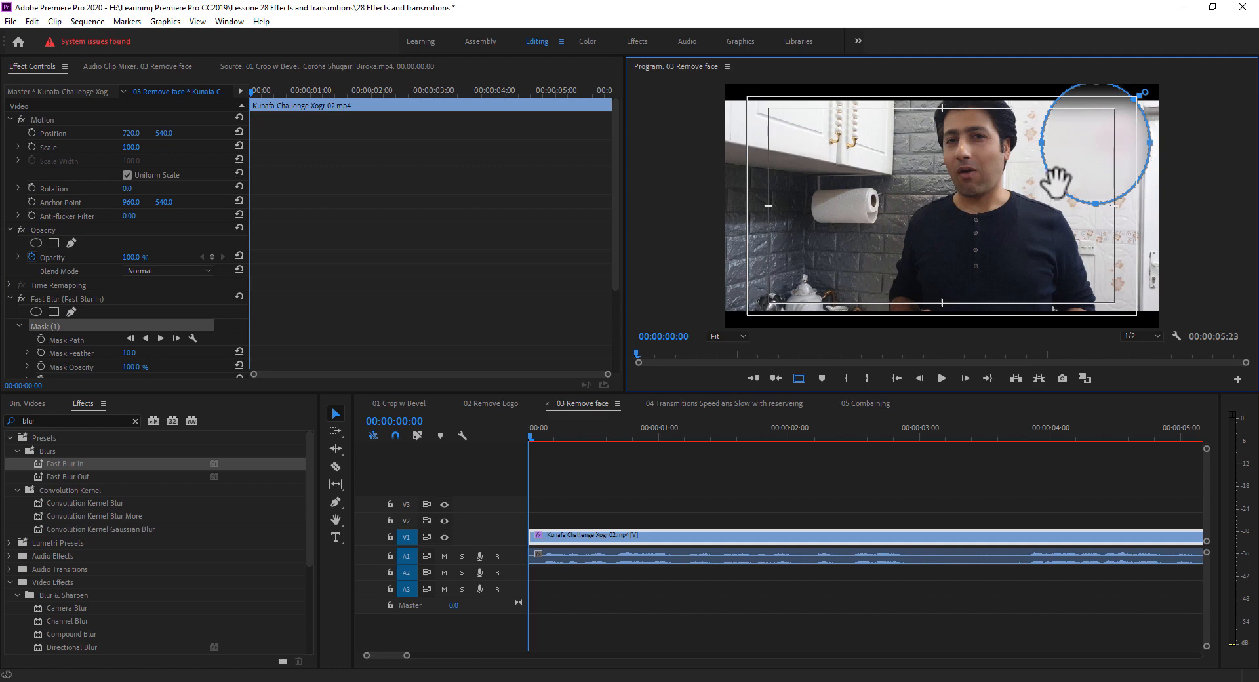
left_click_drag(1055, 197, 1126, 154)
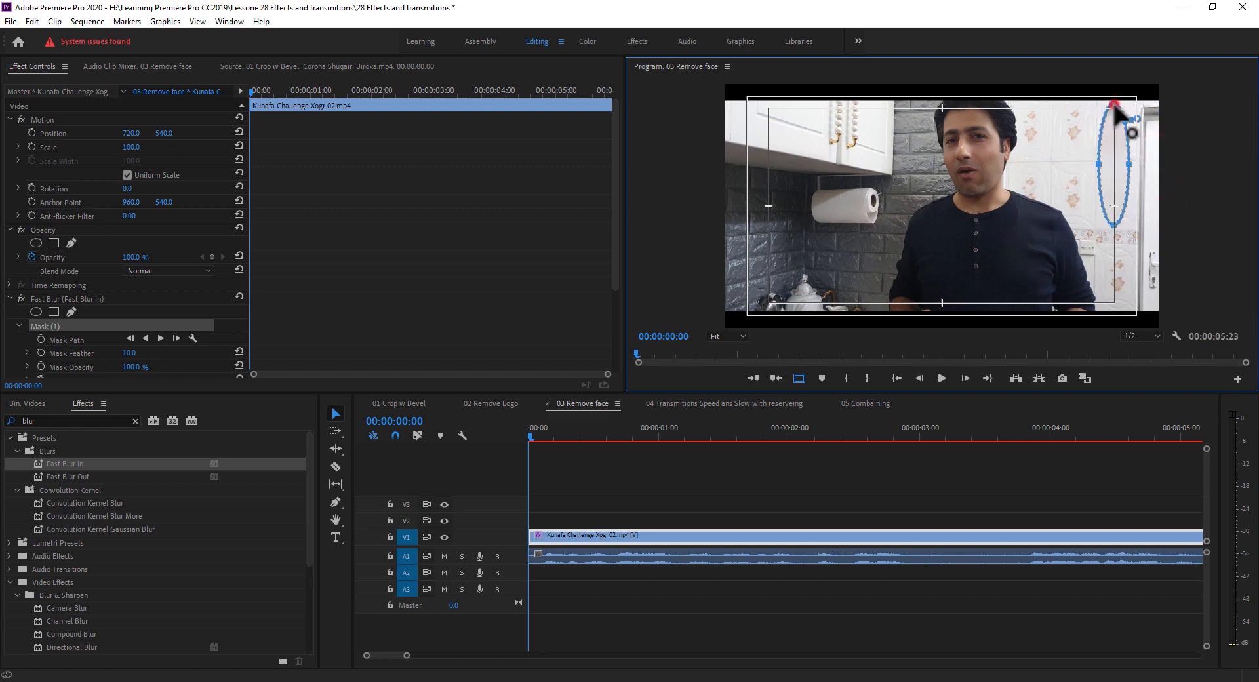
left_click_drag(1112, 103, 1130, 136)
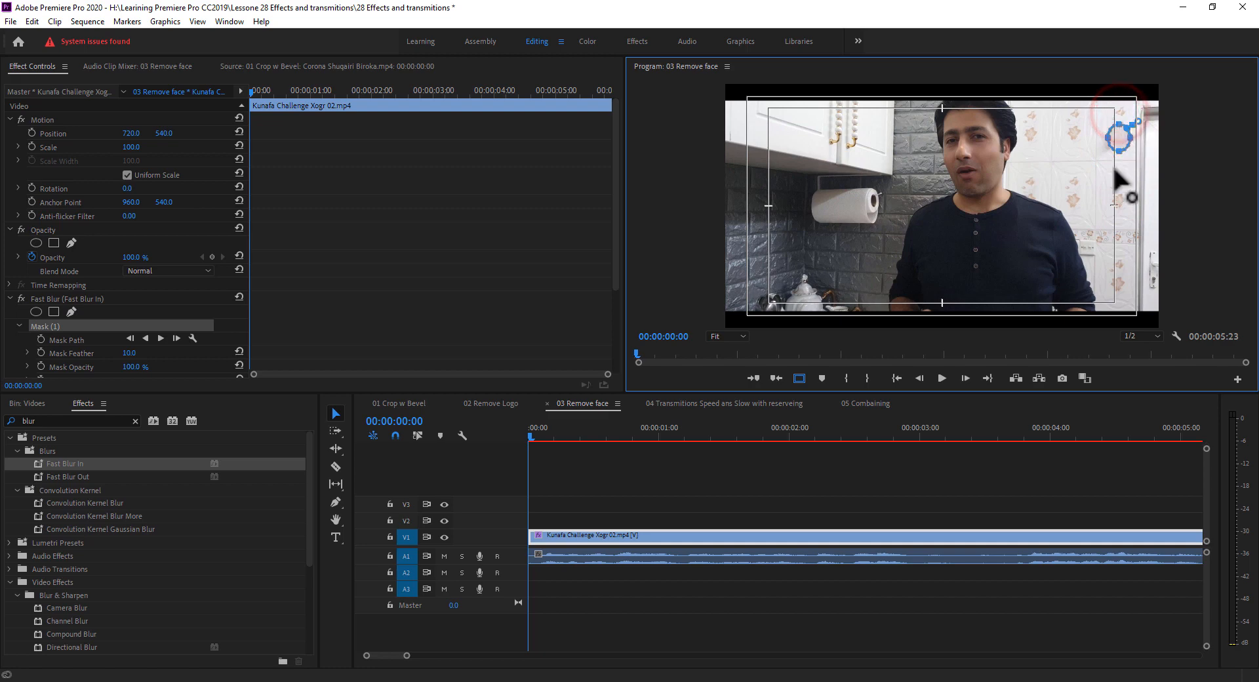
left_click(645, 484)
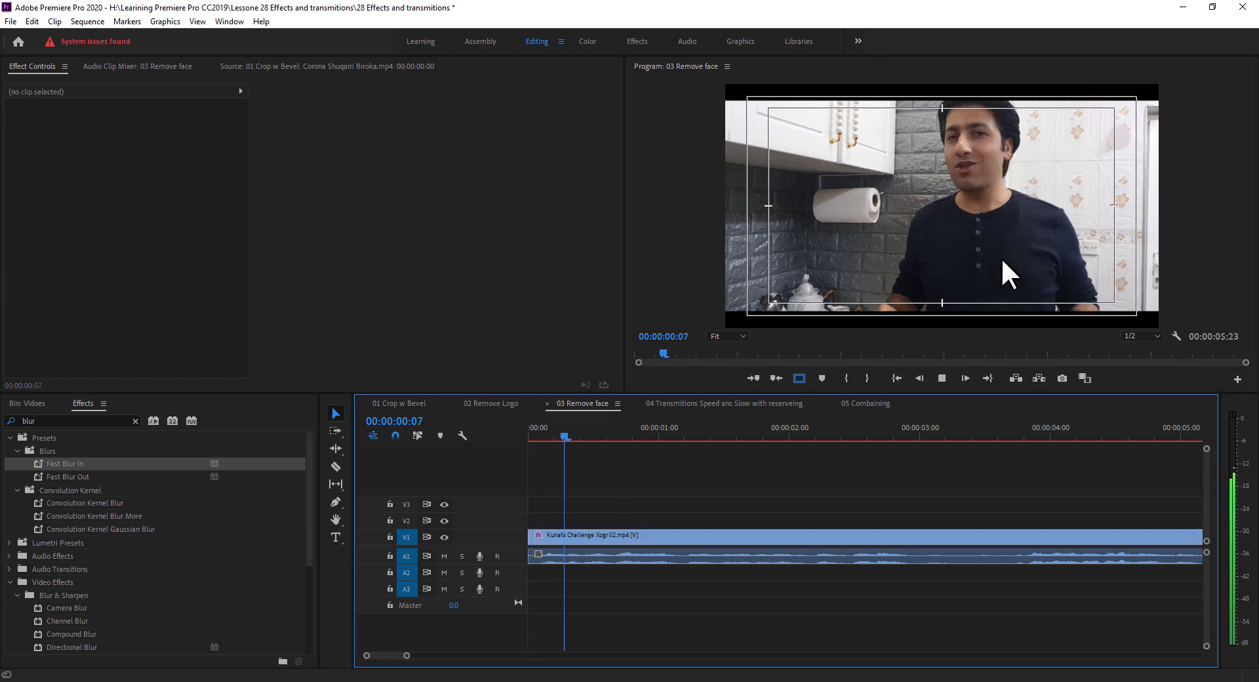
key("space")
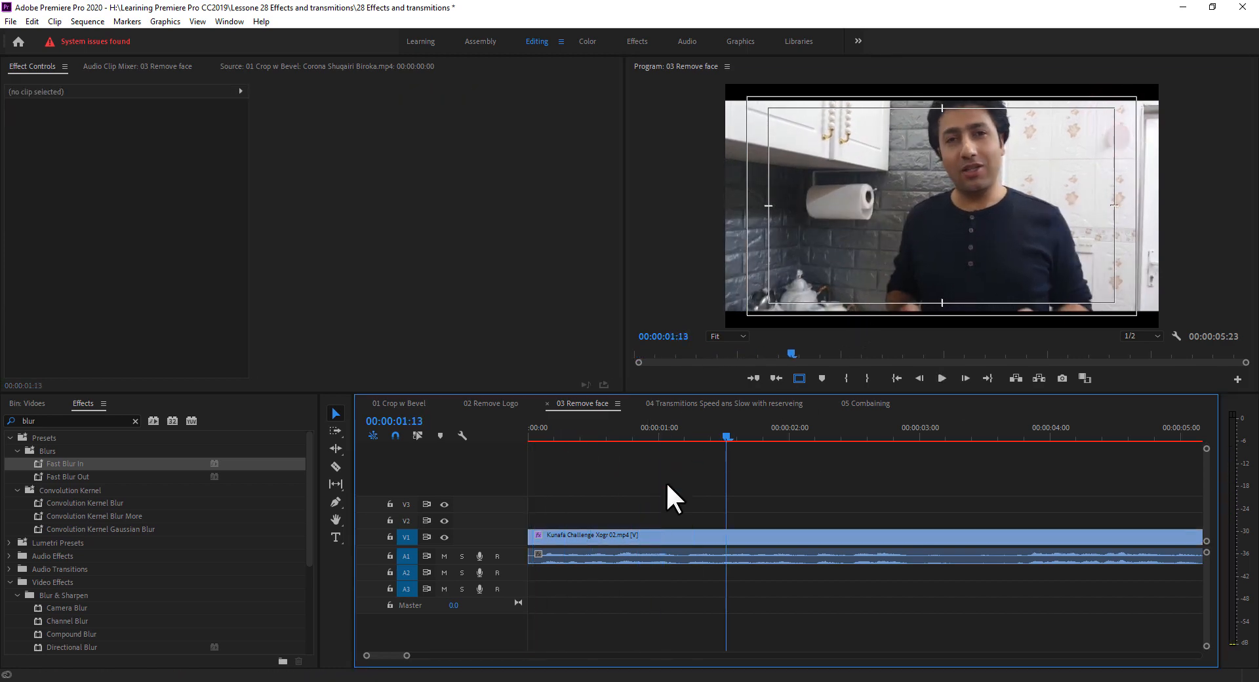
Enable Mask Path keyframing for Mask (1) at 00:00:00:00 and track the mask forward to the clip's end
left_click(657, 535)
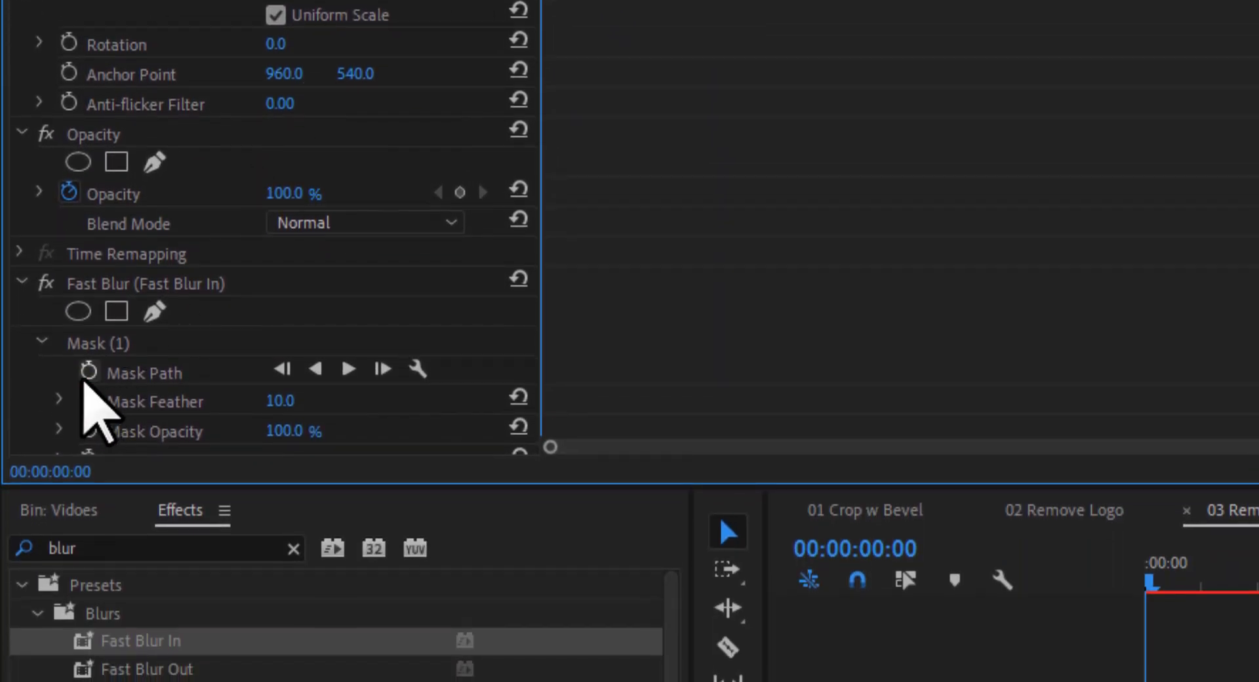
left_click(84, 375)
left_click(348, 368)
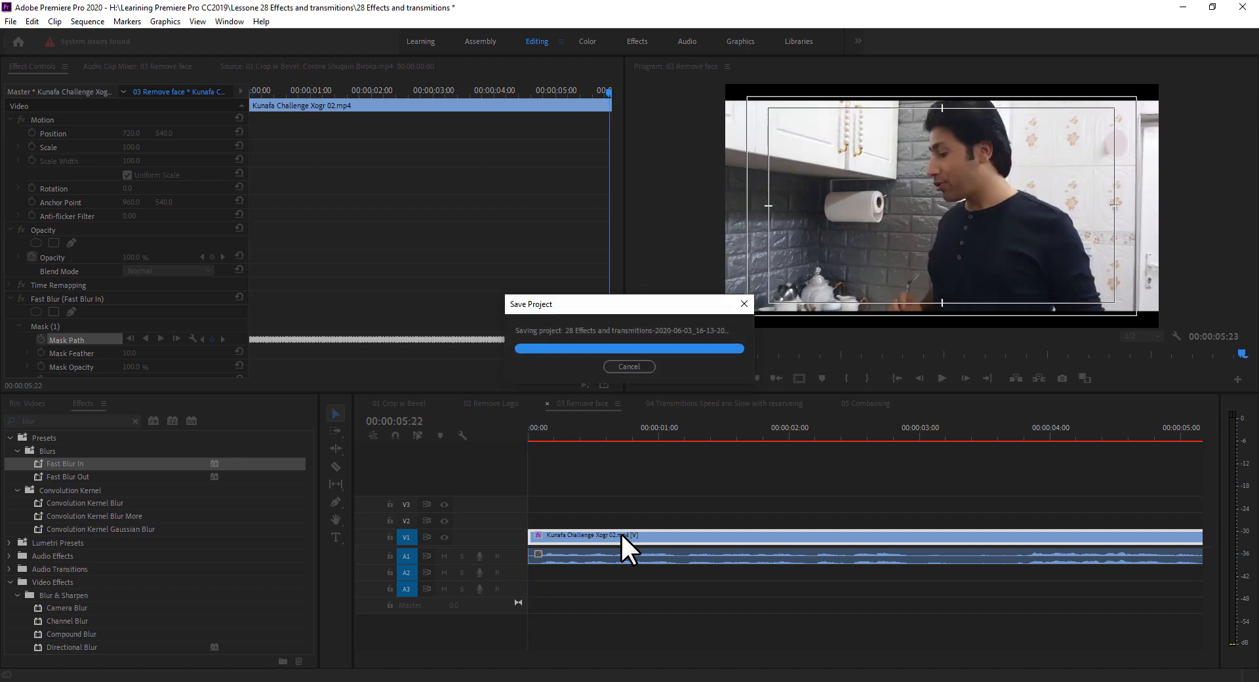
Play the sequence from its beginning to 00:00:05:14 in a maximized Program monitor to check the tracked blur on the wall object
left_click_drag(400, 656, 394, 655)
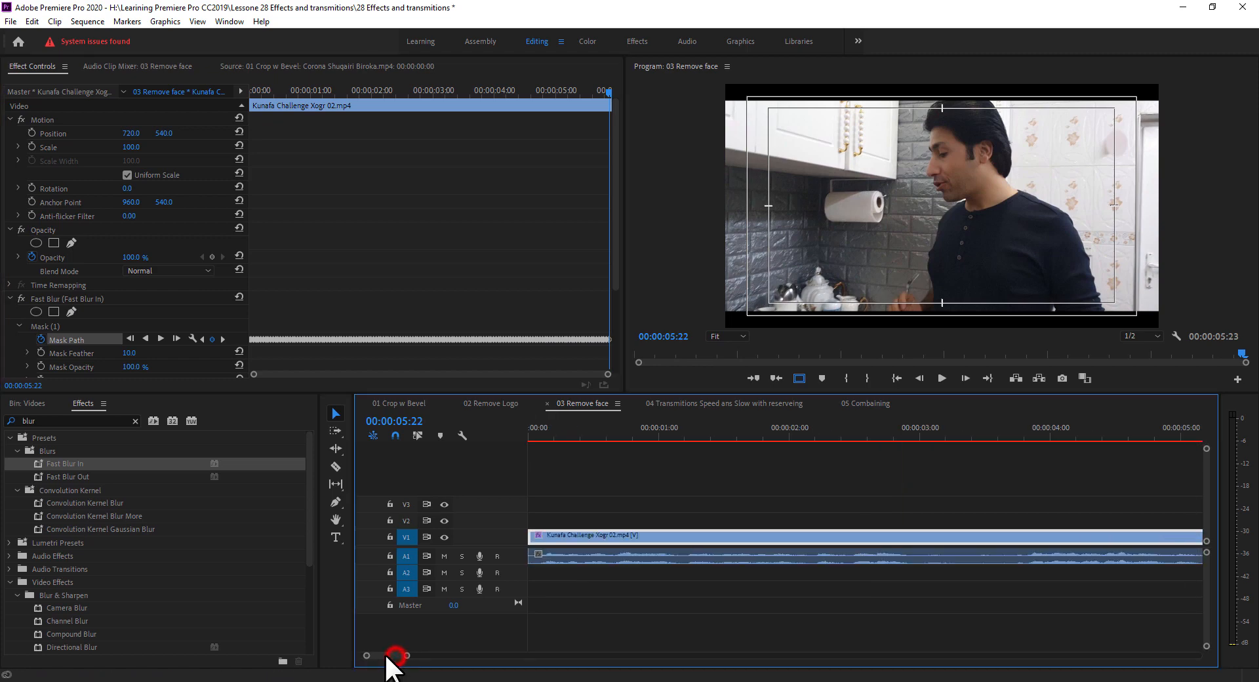
left_click_drag(630, 431, 539, 430)
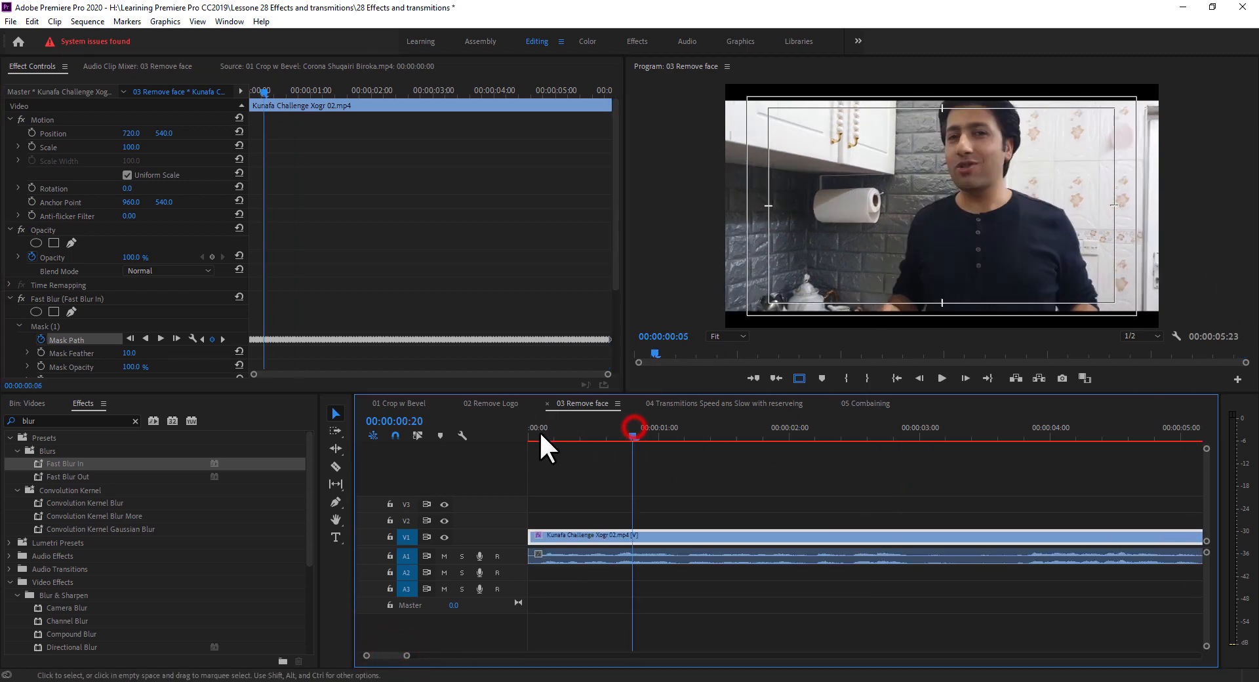
key("grave")
key("grave")
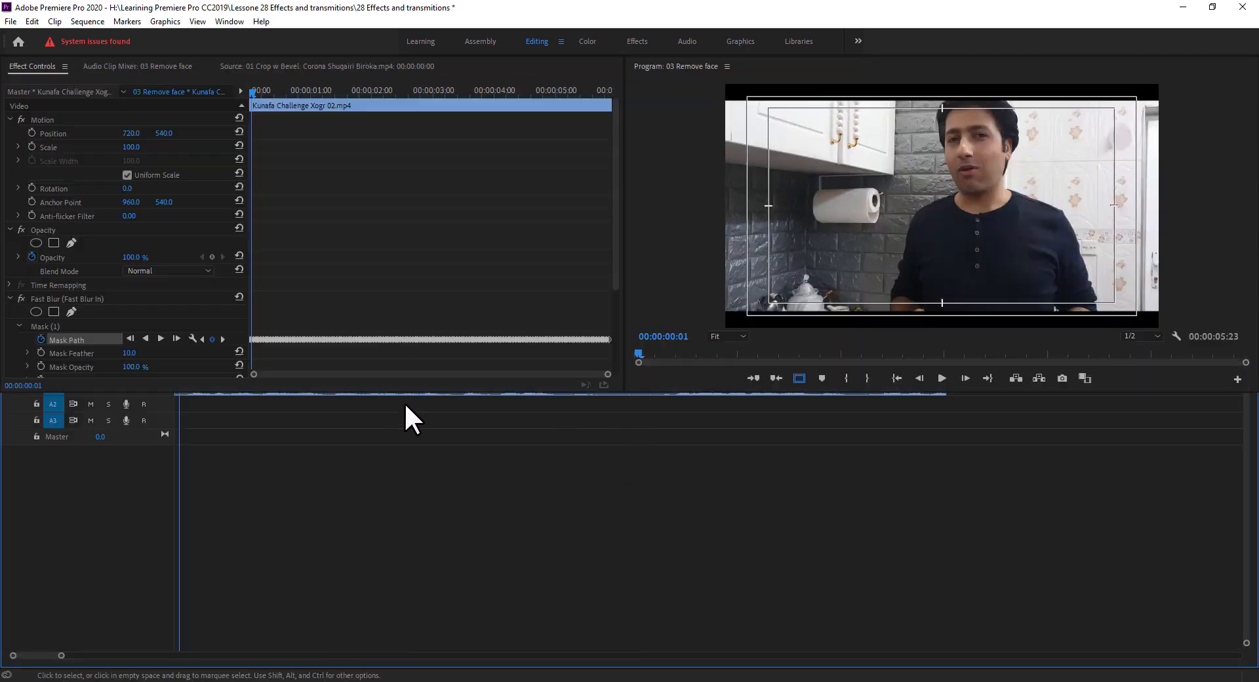
left_click(886, 247)
key("grave")
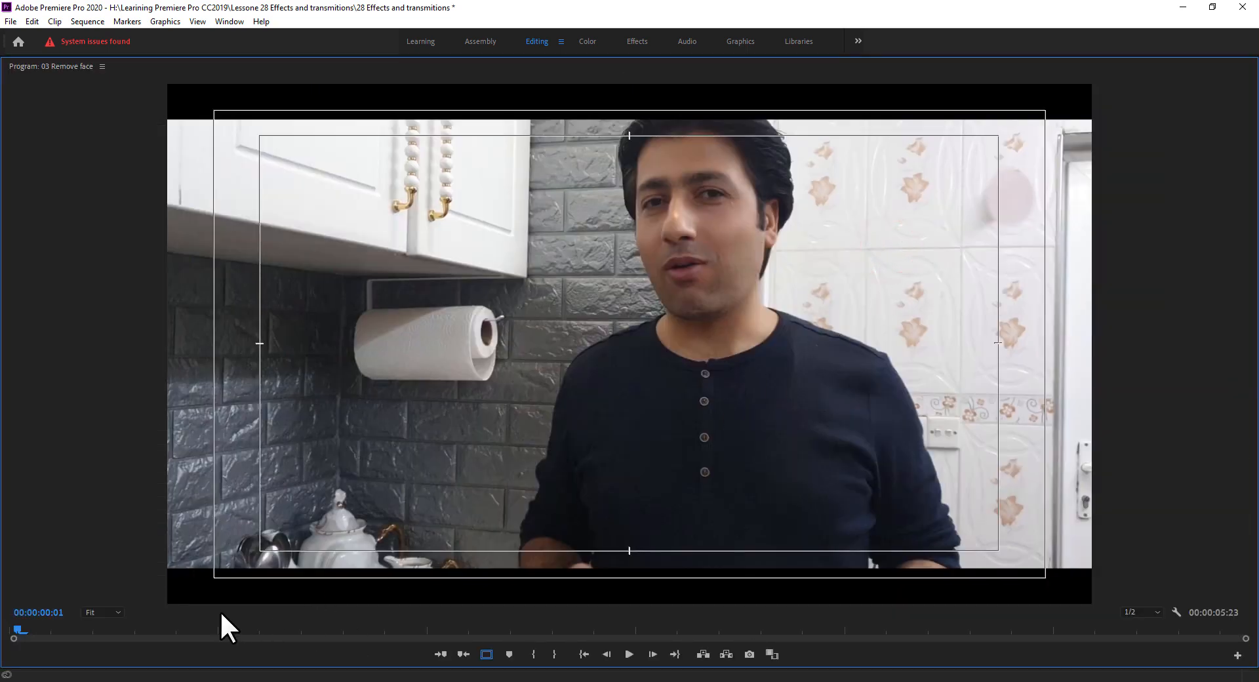
left_click(630, 655)
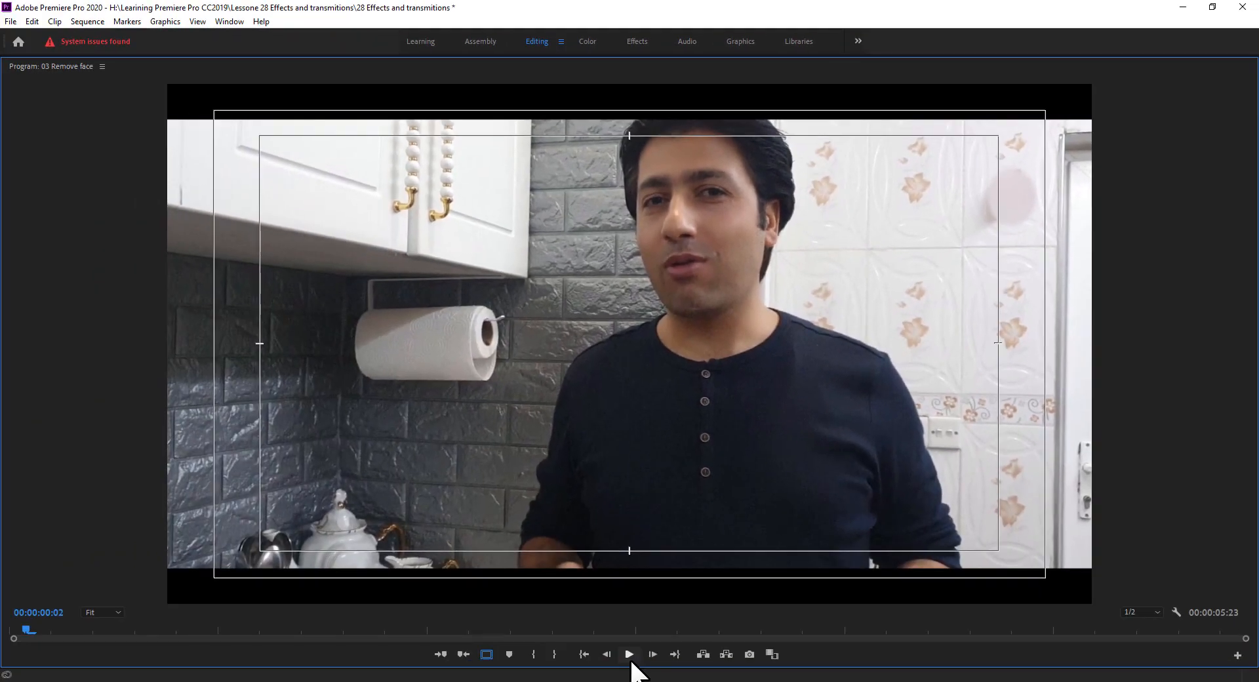
left_click(629, 654)
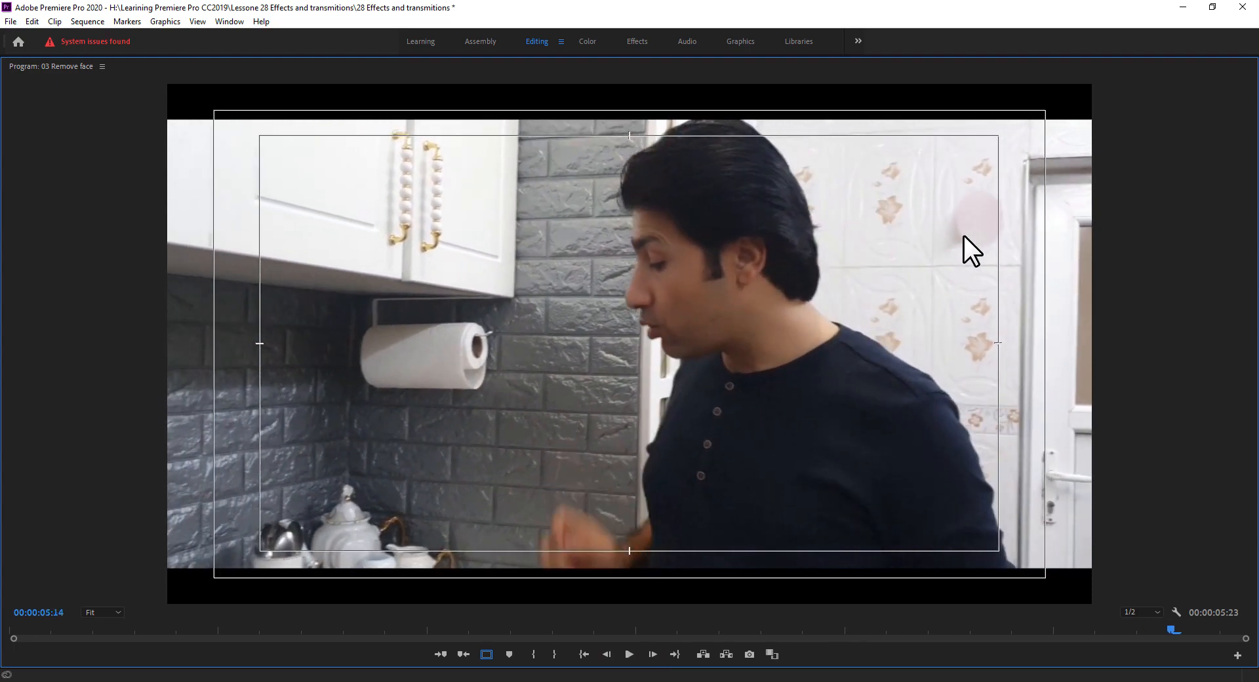
key("space")
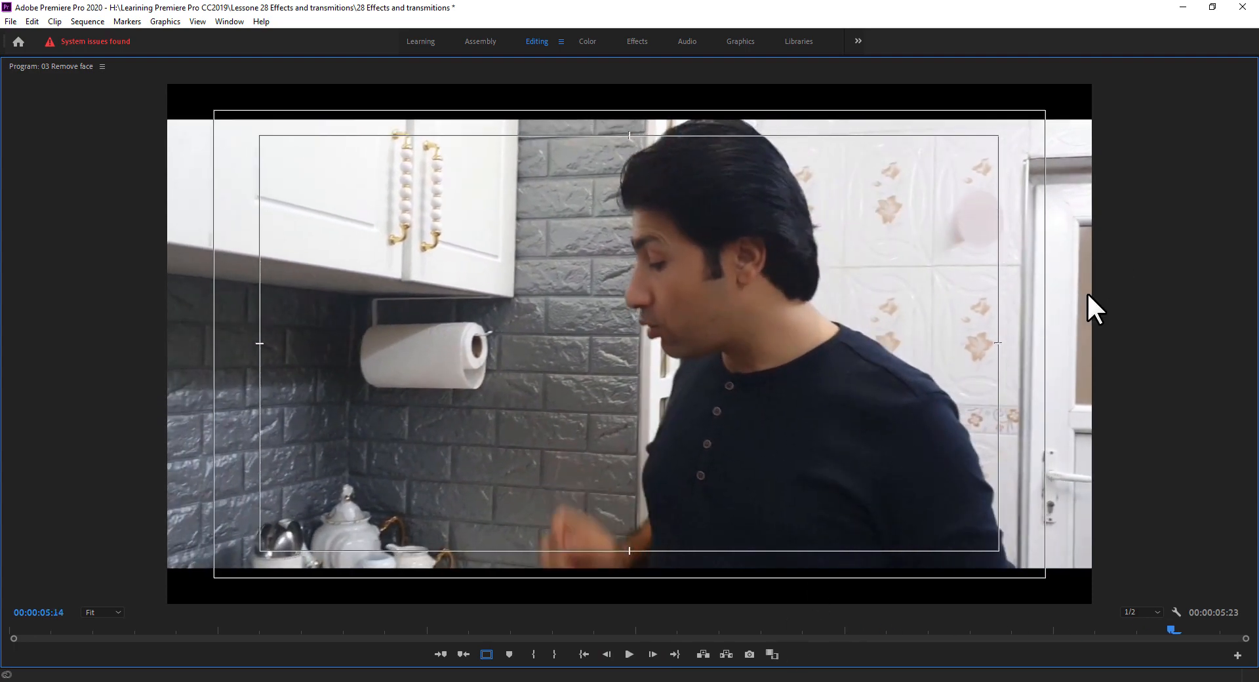
Restore the normal panel layout and open the 04 Transmitions Speed ans Slow with reserveing sequence with the playhead at 00:00:00:00
key("grave")
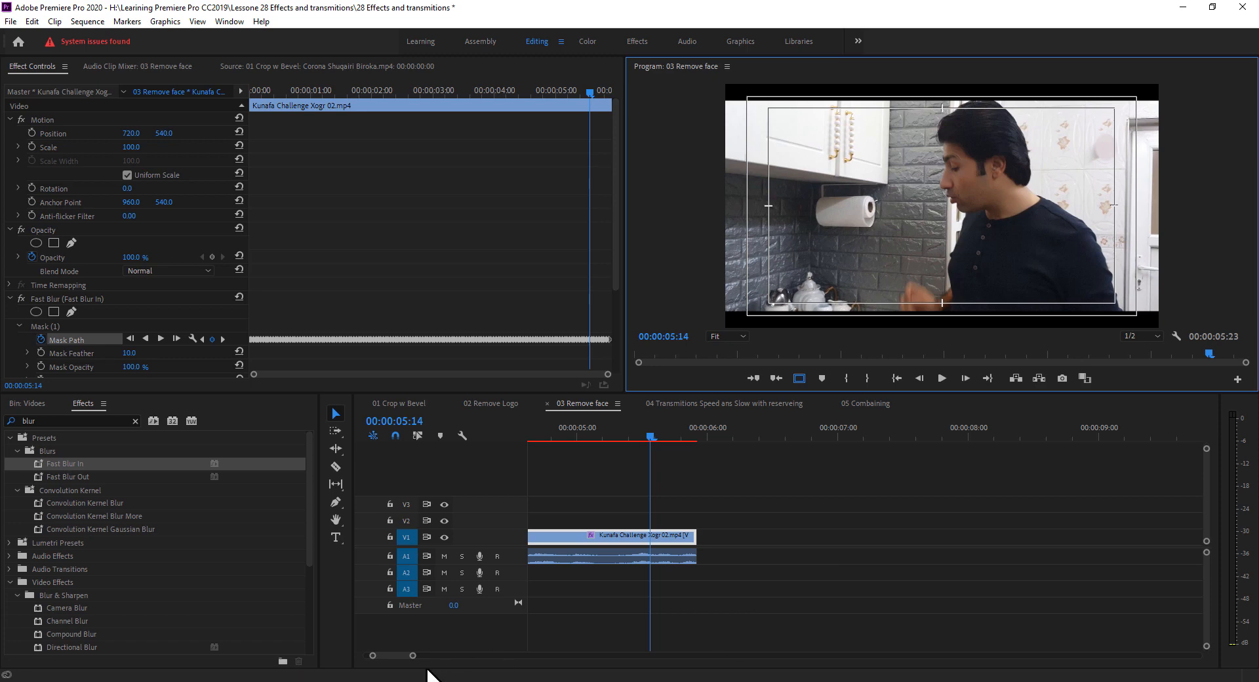
left_click_drag(395, 655, 428, 656)
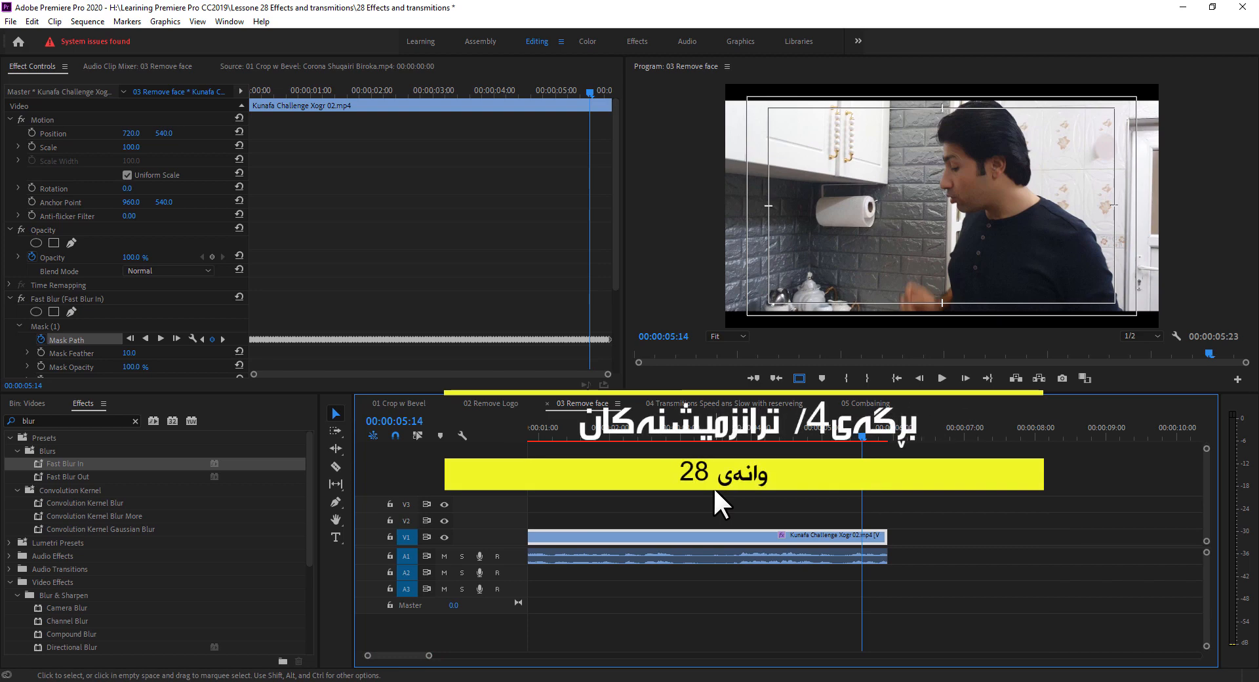
left_click(667, 403)
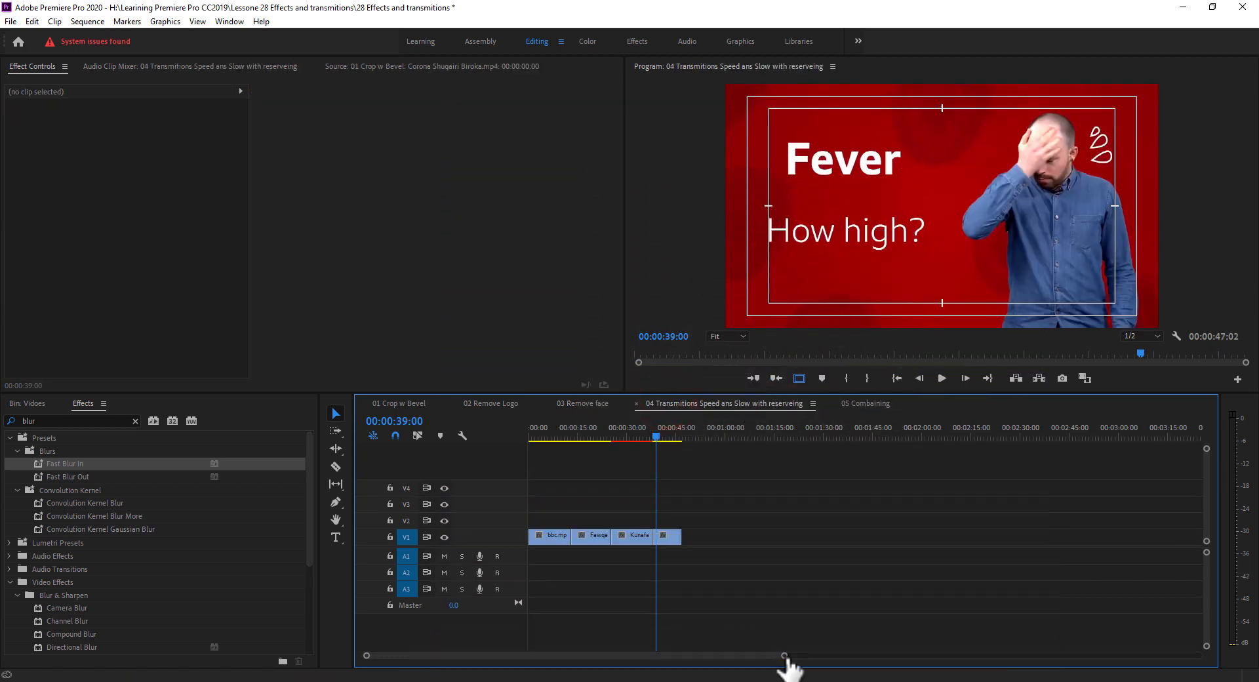
left_click_drag(785, 655, 567, 657)
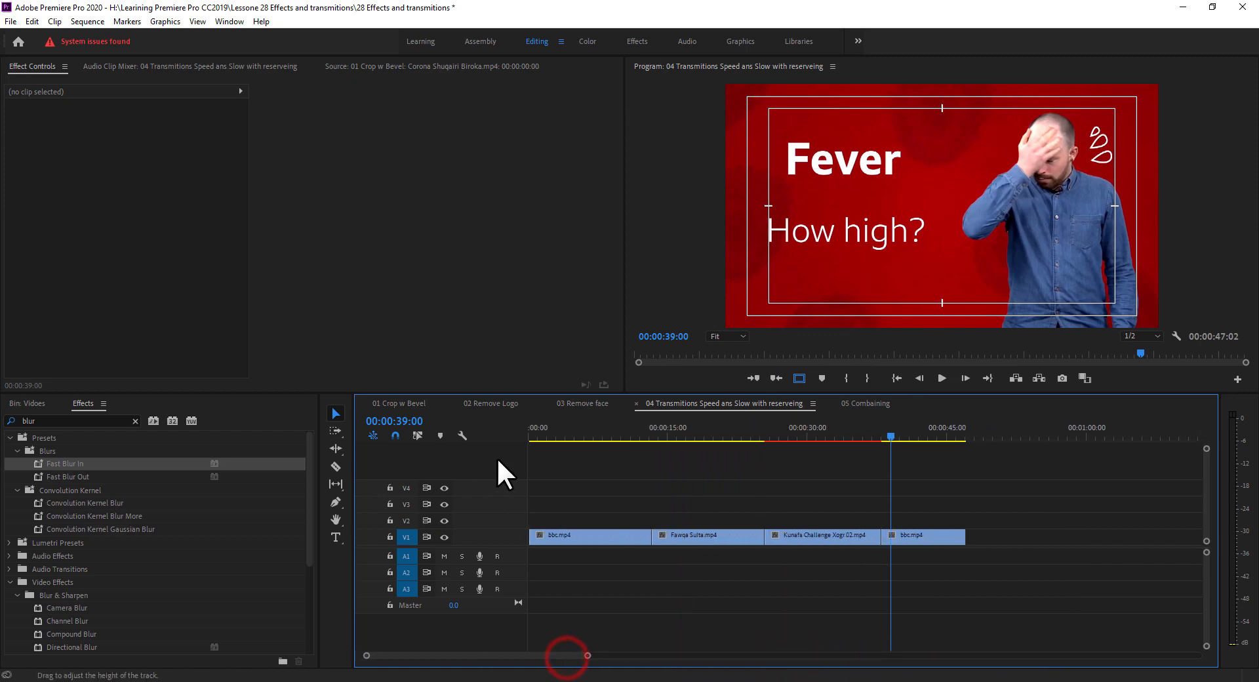
left_click_drag(570, 433, 521, 436)
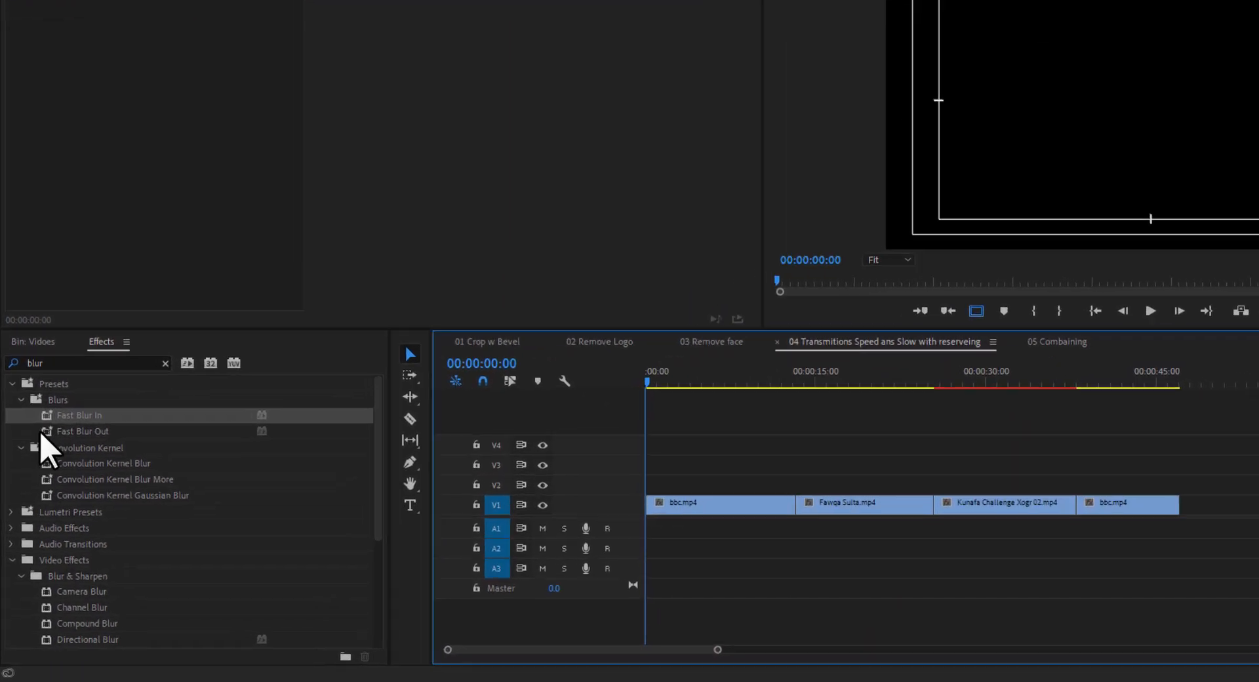
Clear the blur search in Effects, collapse the other folders, and expand Video Transitions down to 3D Motion
left_click(12, 383)
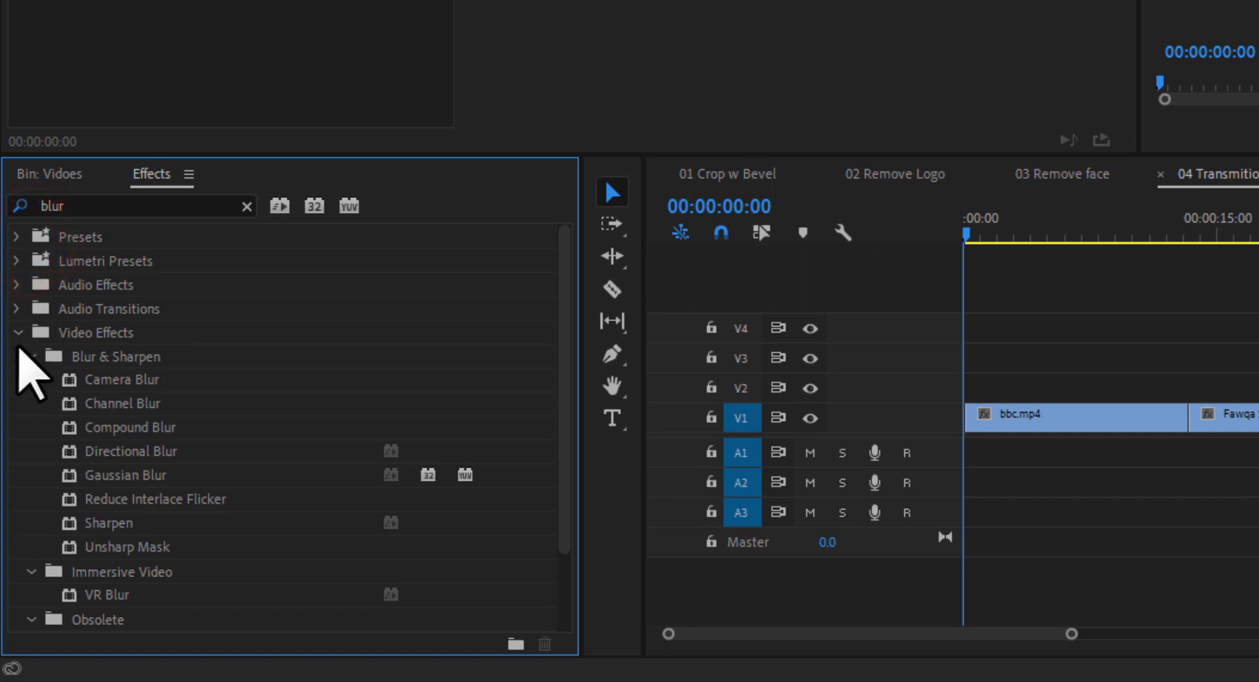
left_click(19, 333)
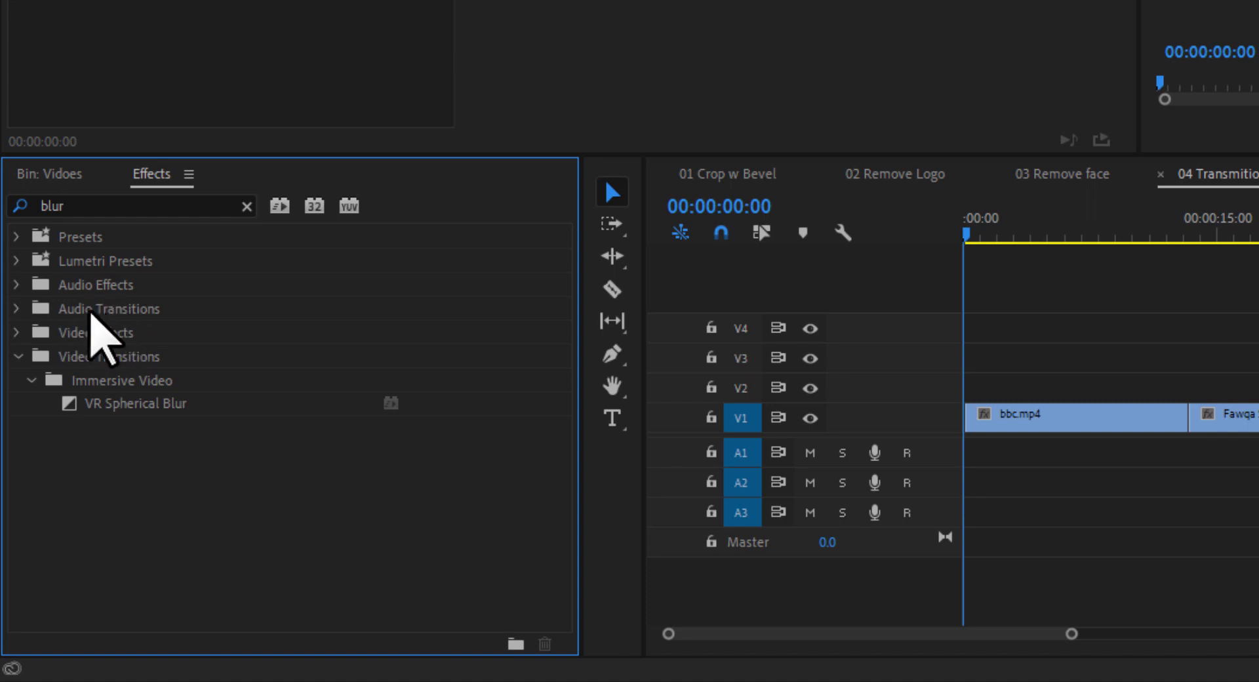
left_click(18, 356)
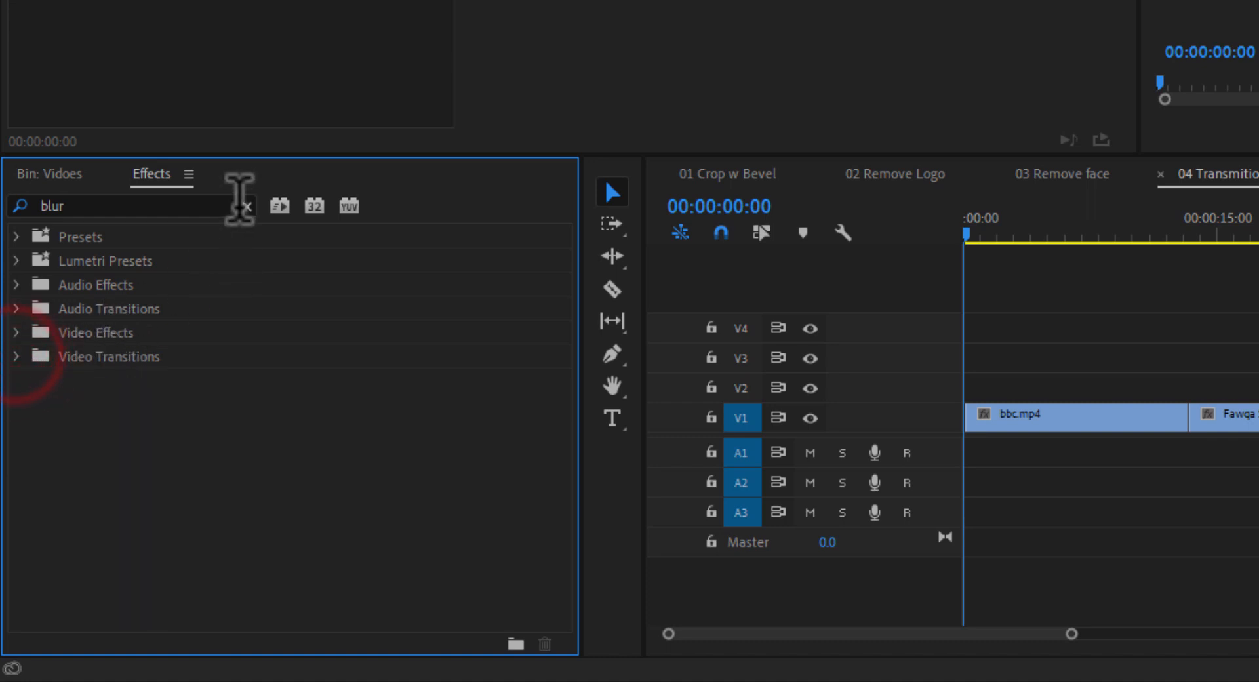
left_click(246, 206)
left_click(16, 356)
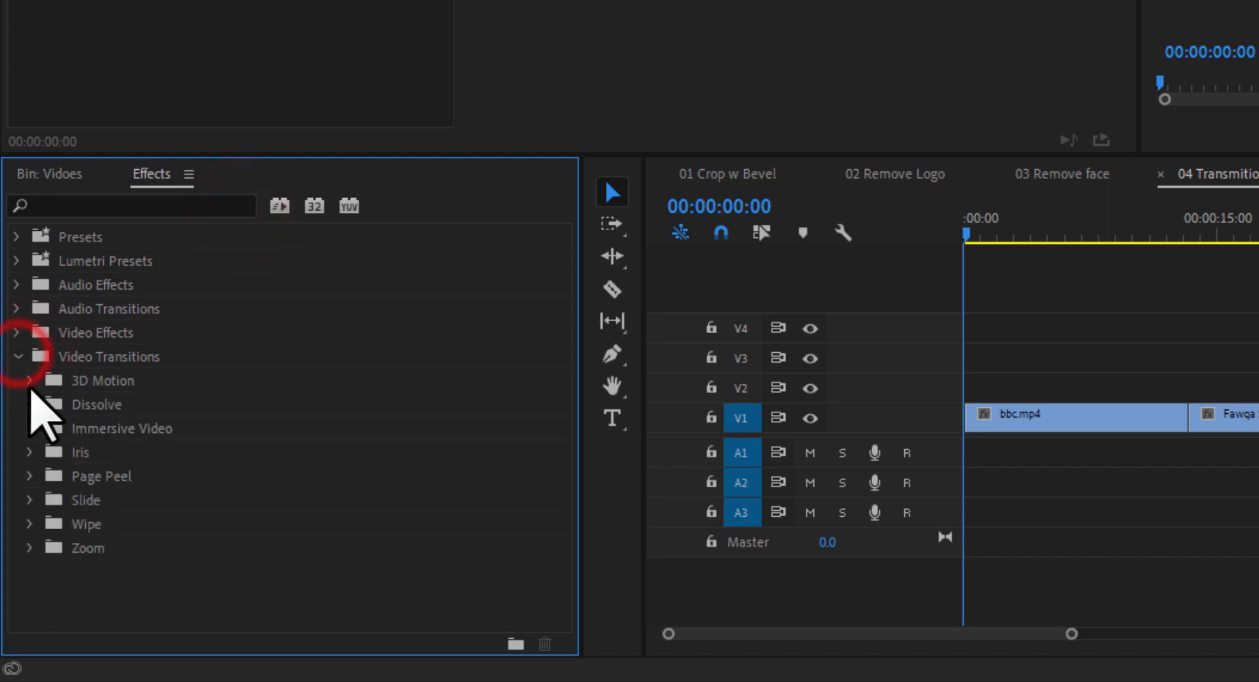
left_click(32, 380)
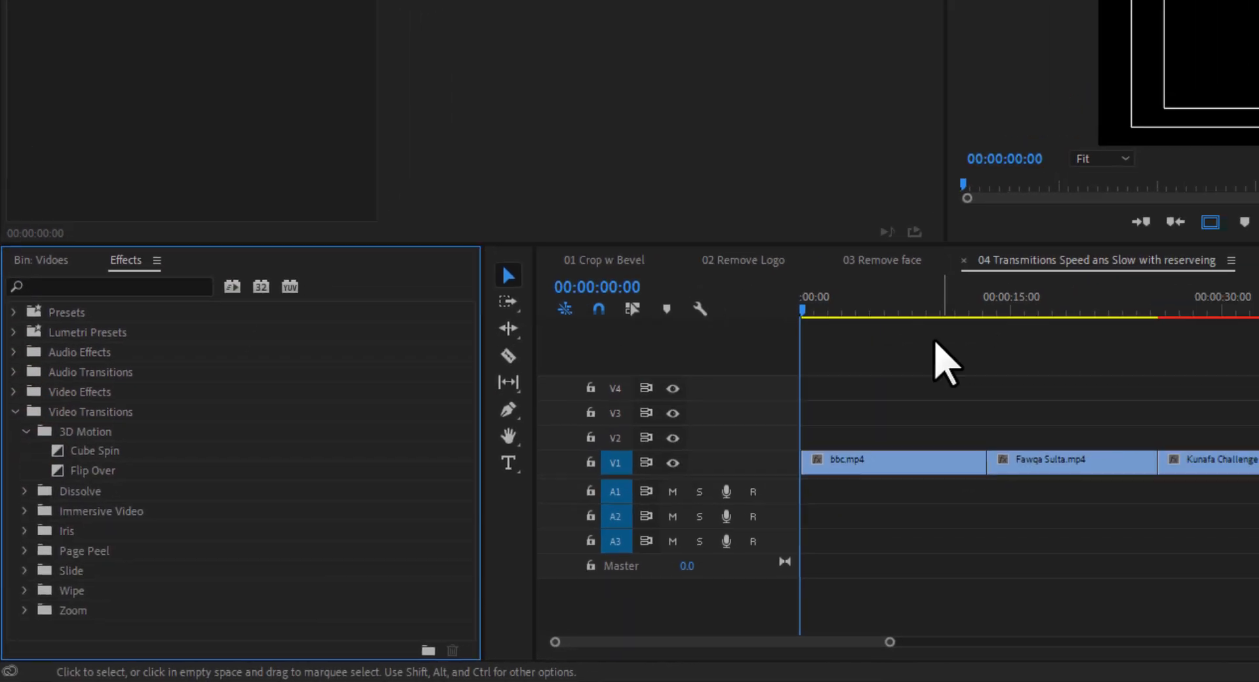
Apply the Flip Over transition to the cut between bbc.mp4 and Fawqa Sulta.mp4, and play across it
left_click_drag(970, 634, 844, 625)
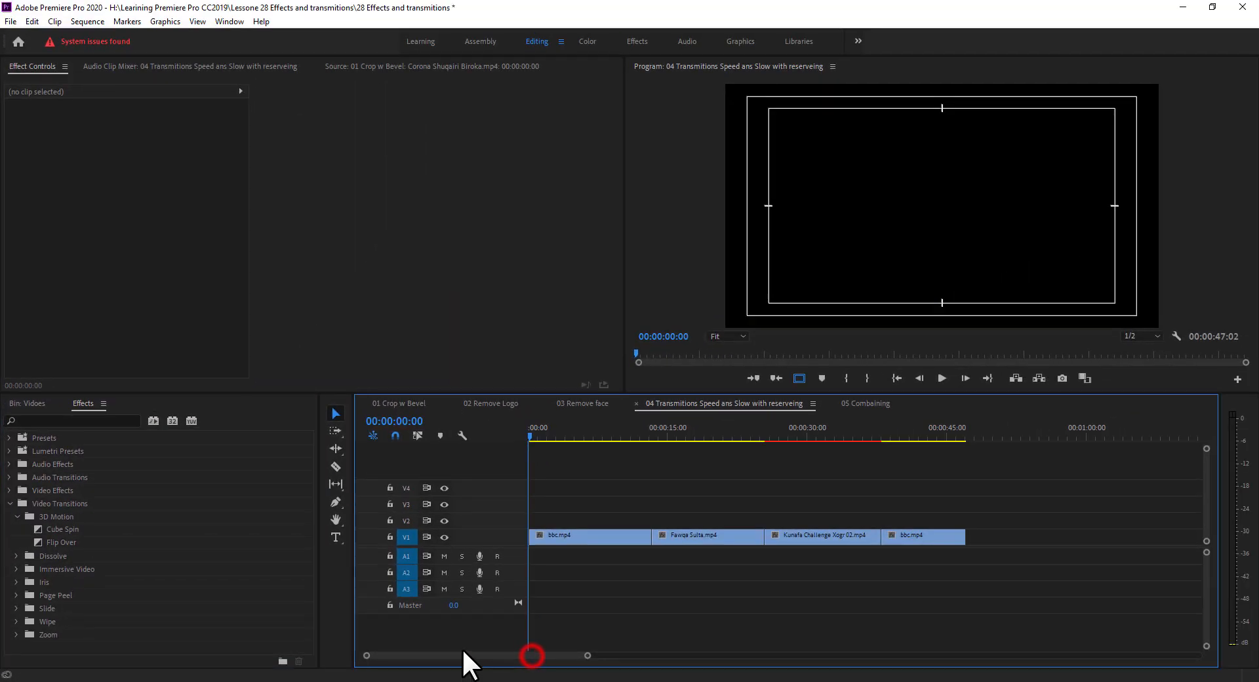
left_click(630, 430)
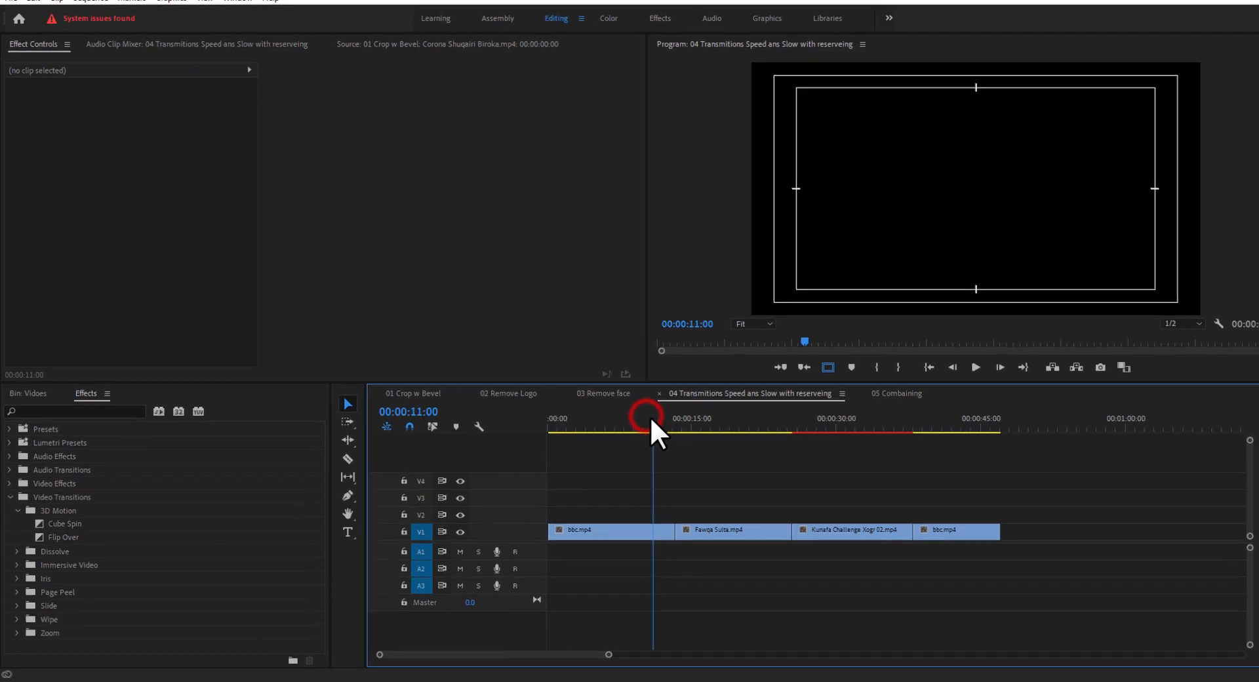
left_click_drag(113, 412, 1258, 389)
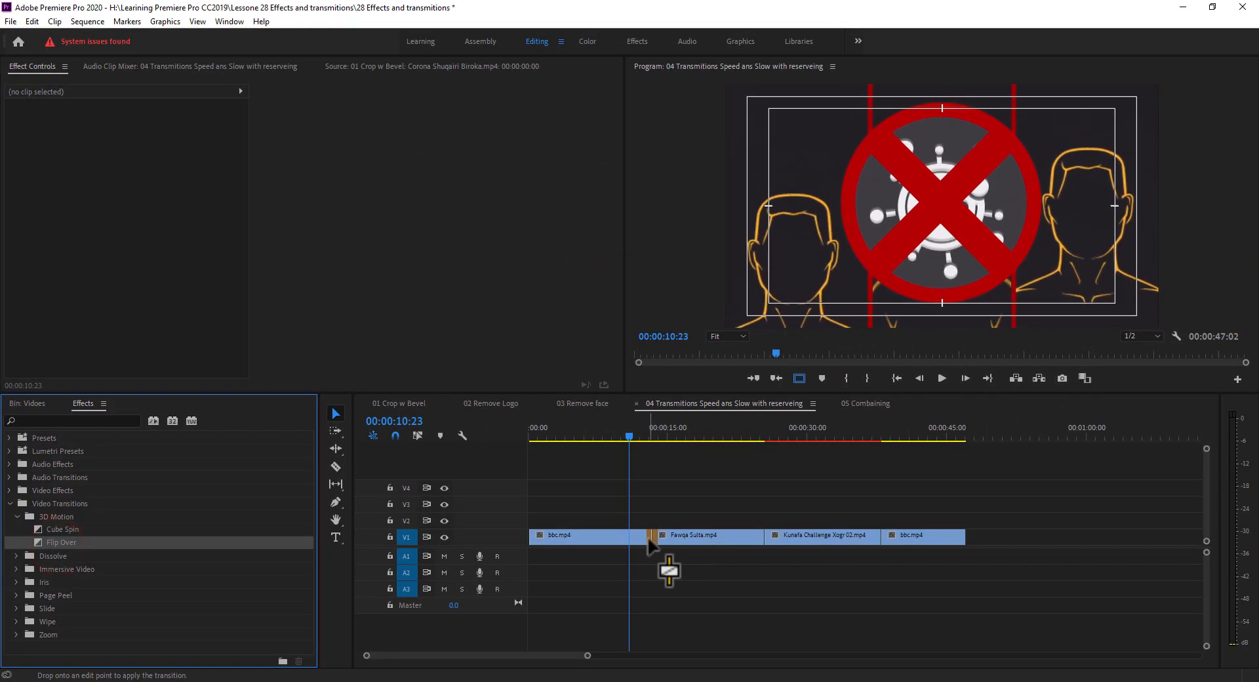
left_click_drag(651, 542, 653, 545)
key("space")
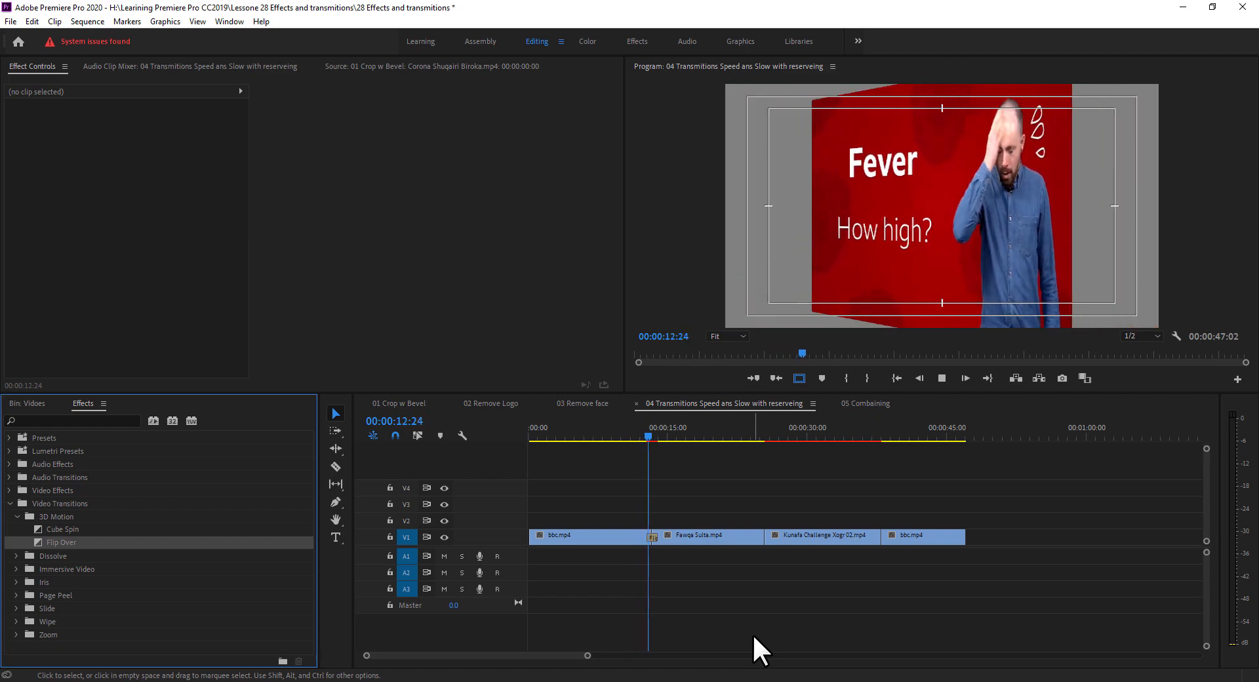
key("space")
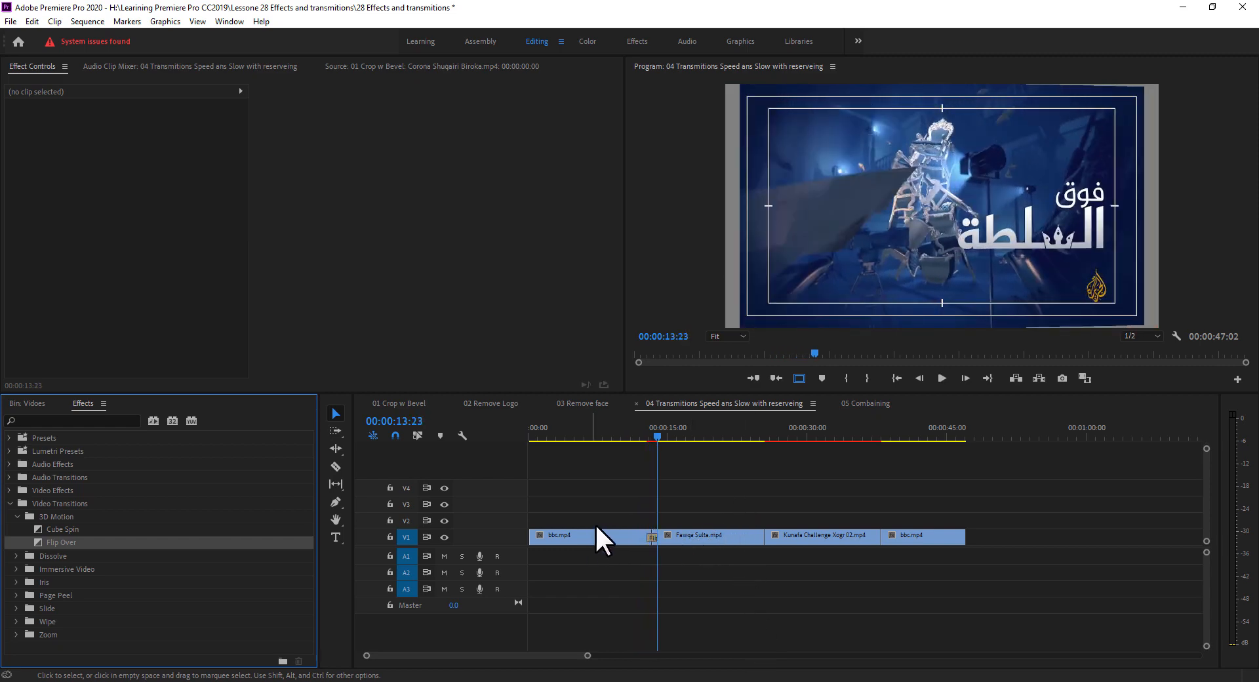
Replace the transition between bbc.mp4 and Fawqa Sulta.mp4 with Iris Box and play across the cut
left_click(617, 535)
left_click(678, 533)
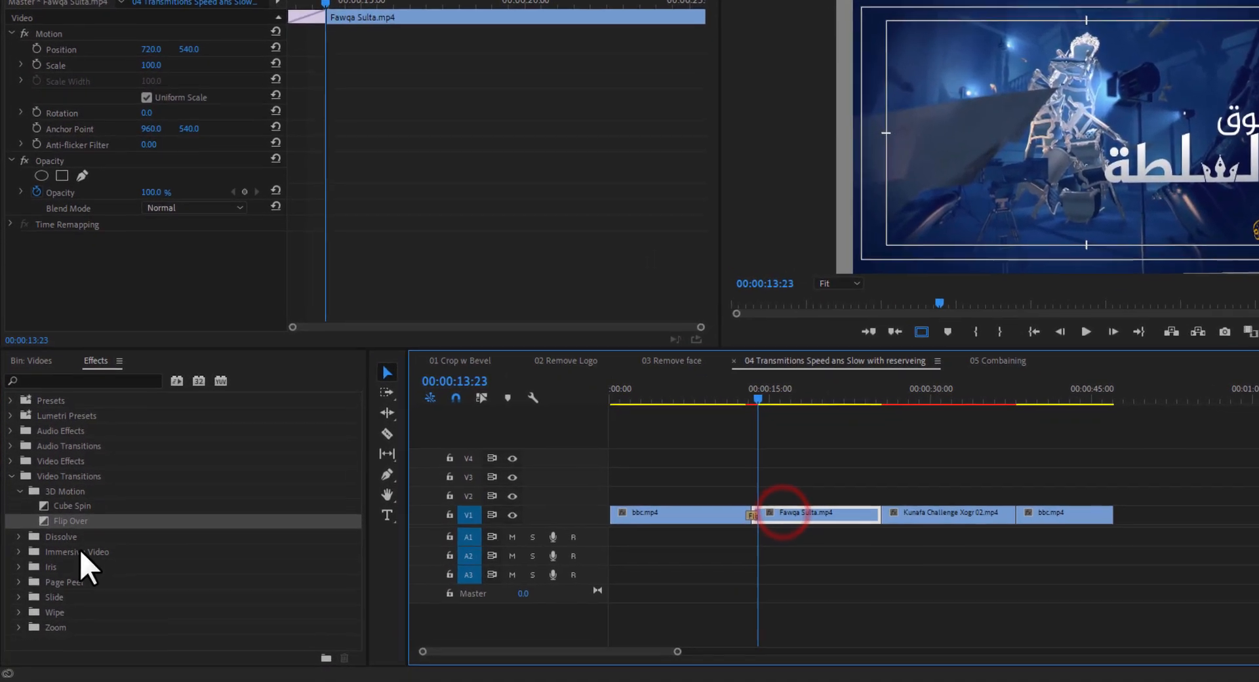
left_click(18, 564)
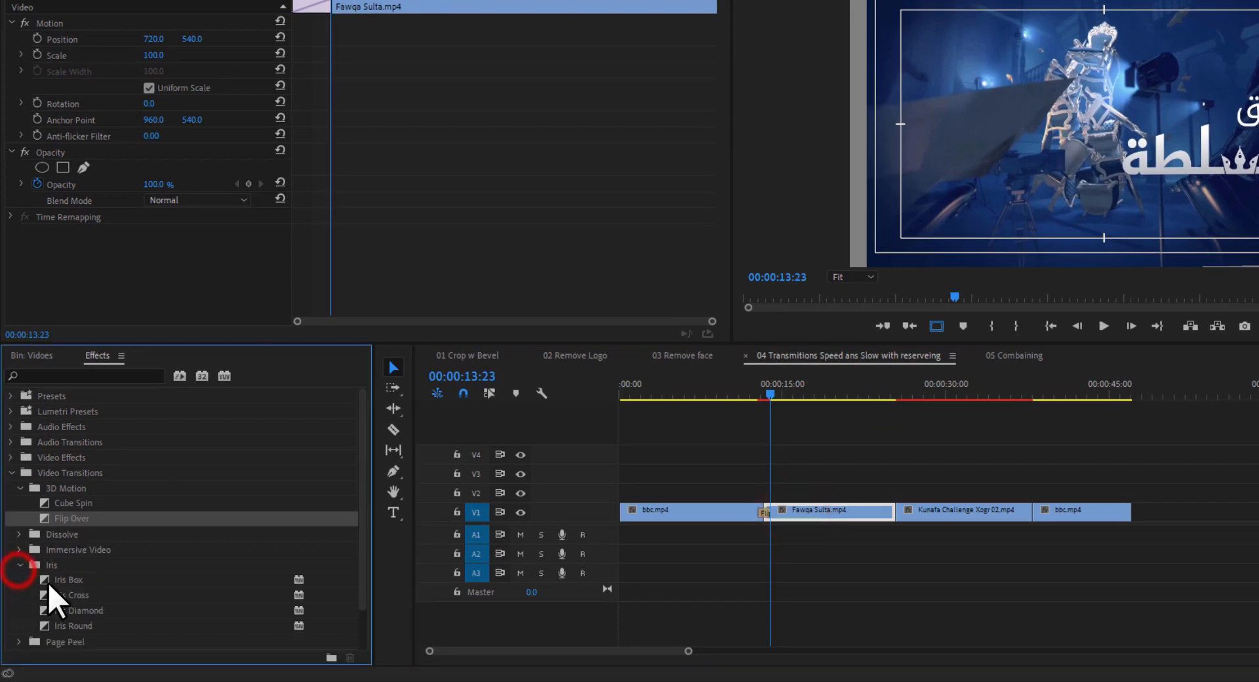
left_click_drag(45, 581, 764, 514)
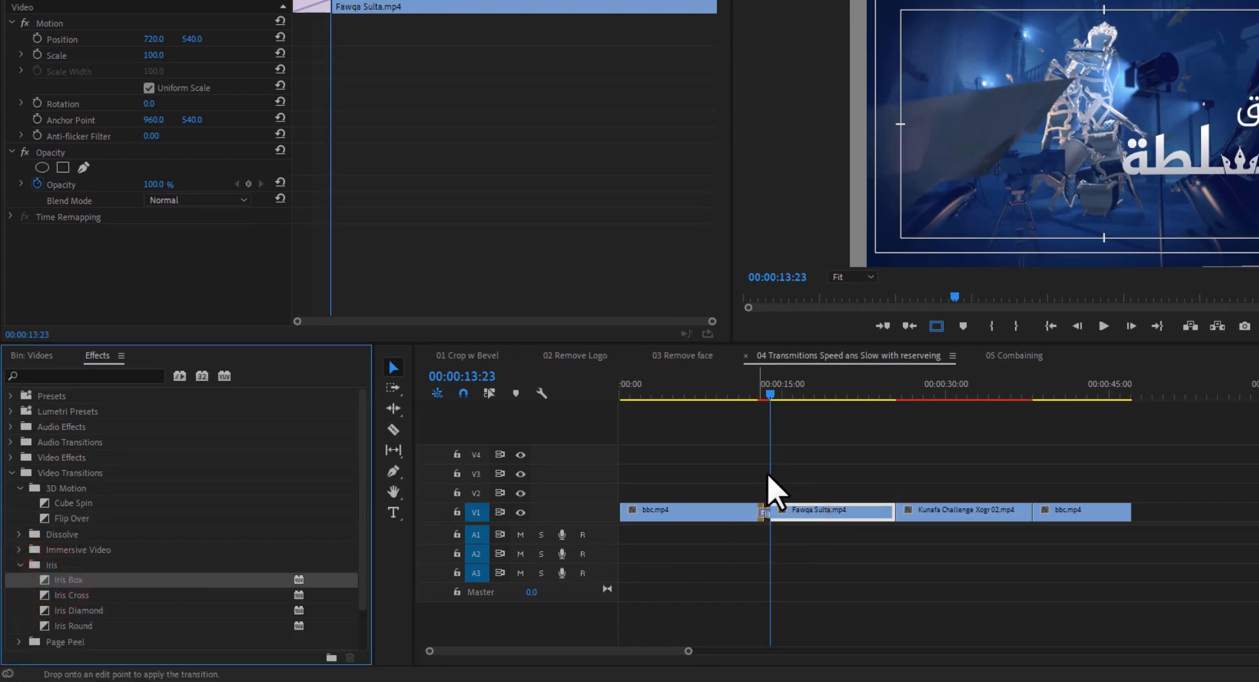
left_click(751, 395)
key("space")
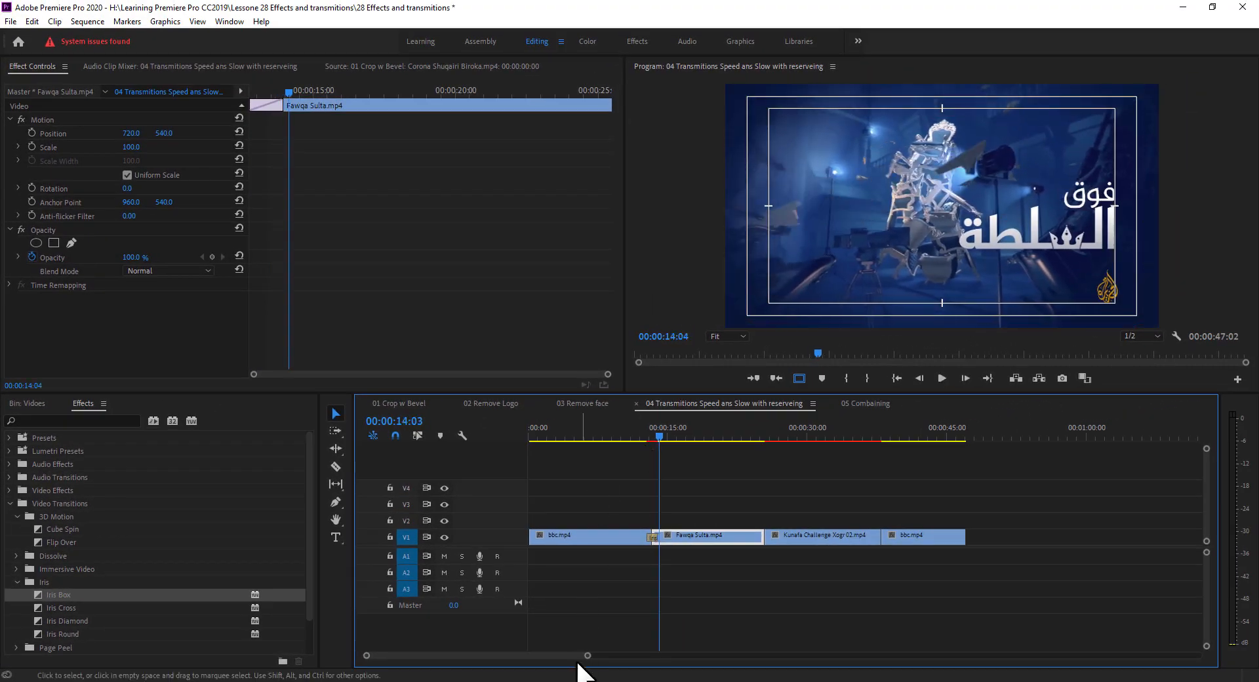
Remove the Iris Box transition from the cut before Fawqa Sulta.mp4 and return the playhead to 00:00:00:01
left_click_drag(587, 655, 545, 655)
left_click(706, 536)
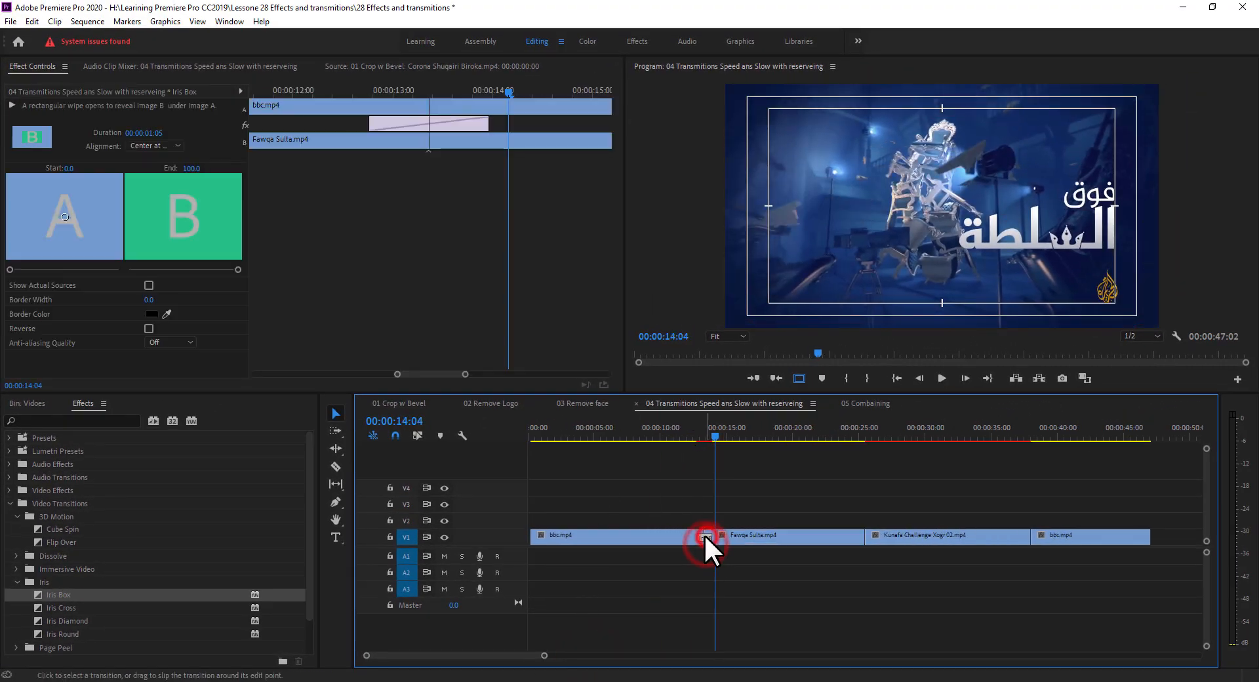
mouse_move(703, 534)
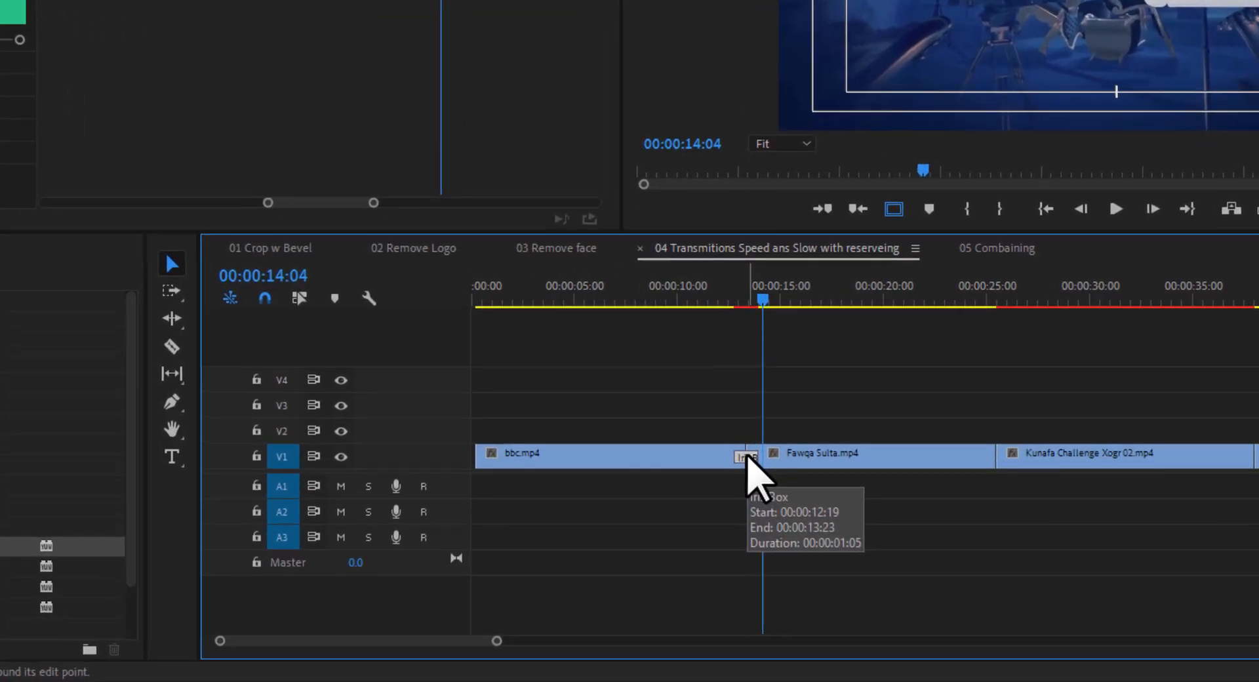
left_click_drag(599, 288, 478, 326)
left_click_drag(478, 461, 447, 461)
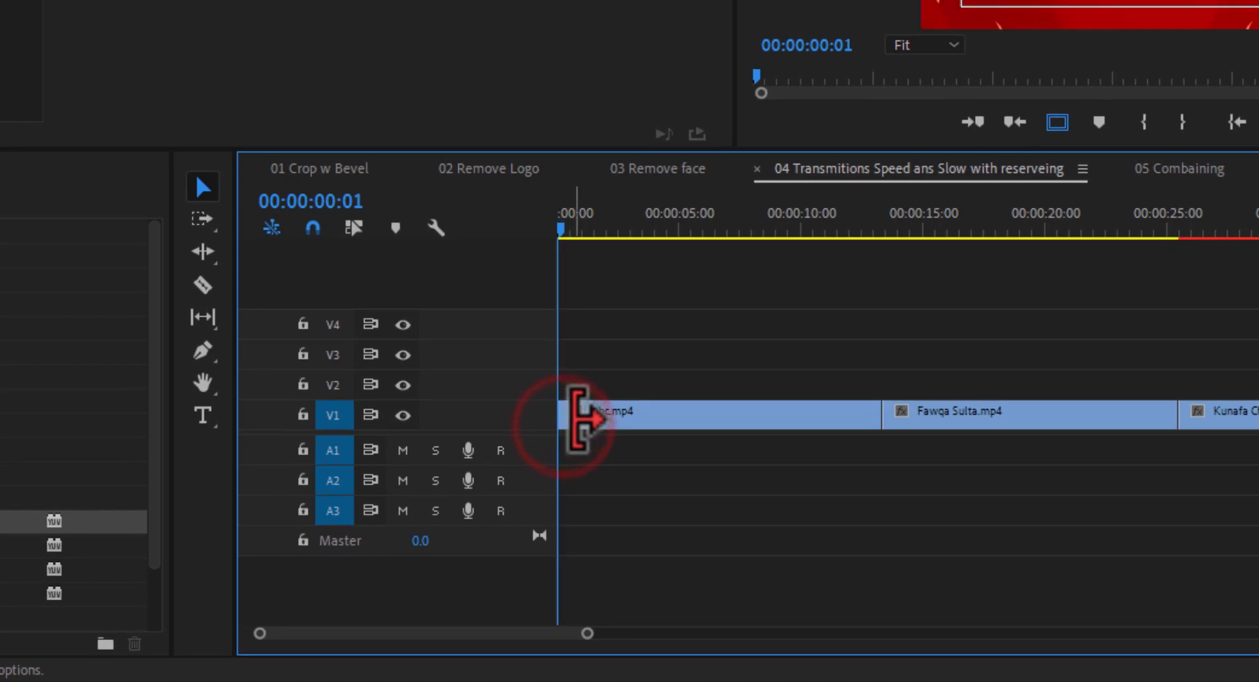
Apply the default Cross Dissolve to the starting edit point of the first bbc.mp4 clip and preview the fade-in
left_click_drag(587, 633, 418, 632)
left_click(563, 413)
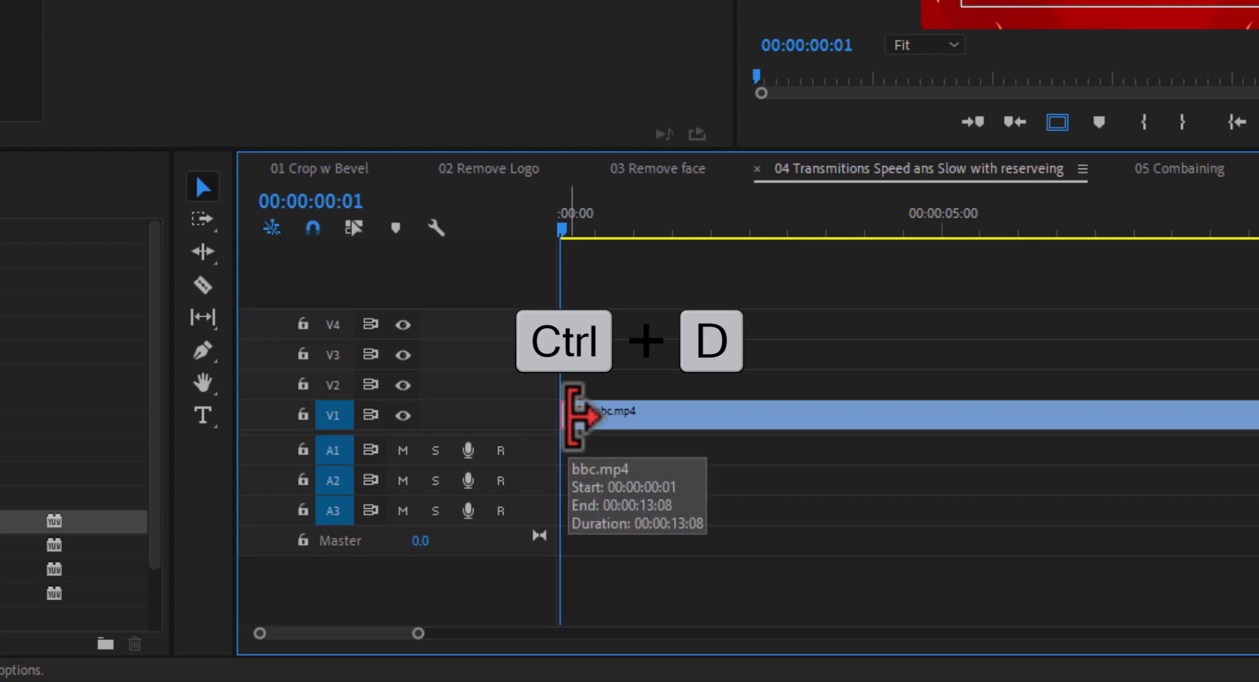
key("ctrl+d")
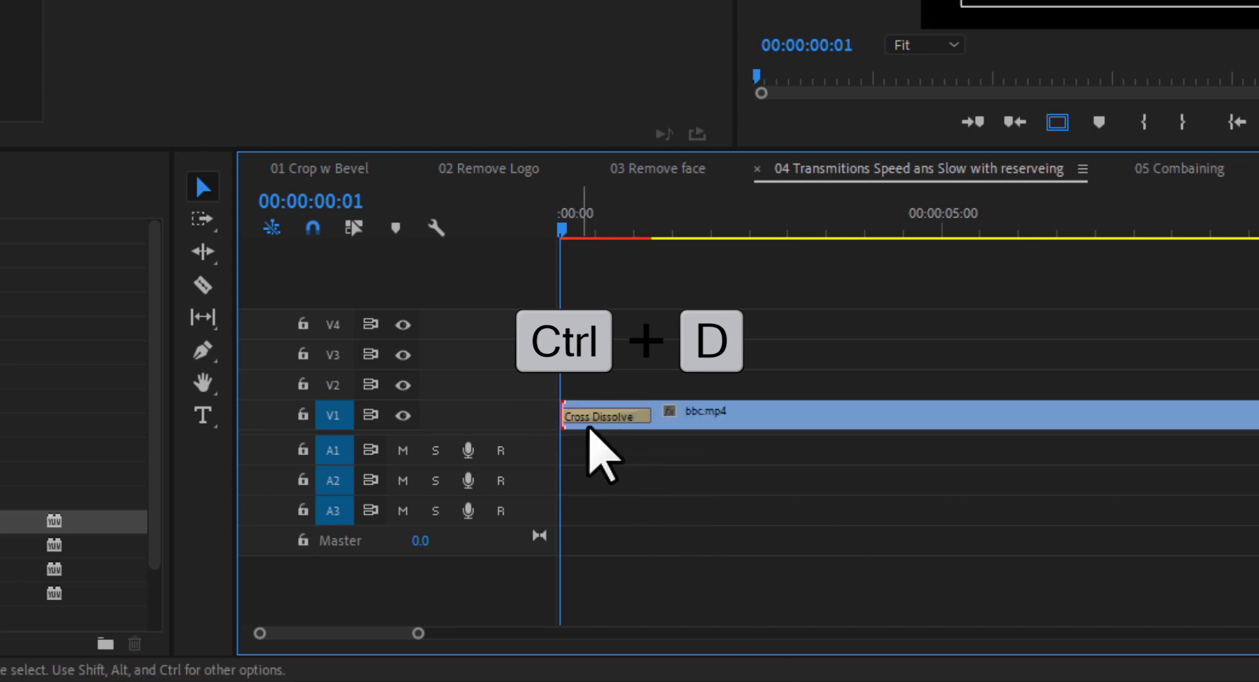
key("space")
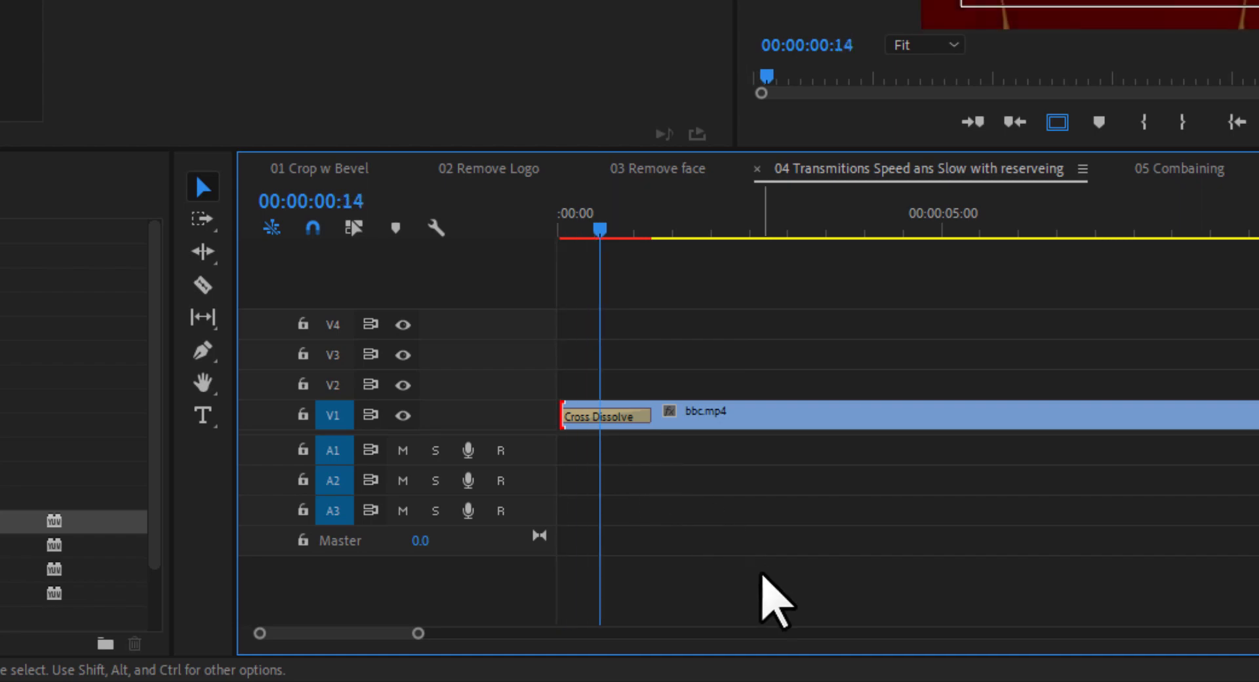
key("space")
Lengthen the Cross Dissolve at the start of bbc.mp4 to 00:00:06:01 and play it from the sequence's beginning
left_click(628, 418)
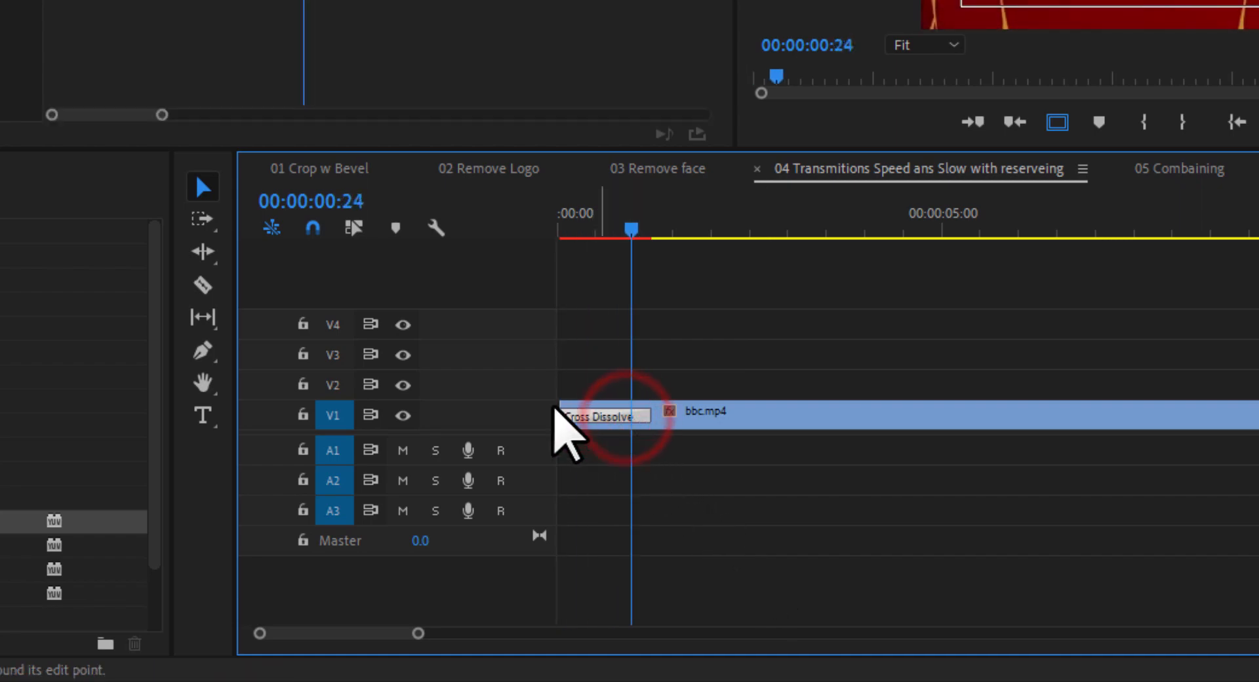
left_click(592, 415)
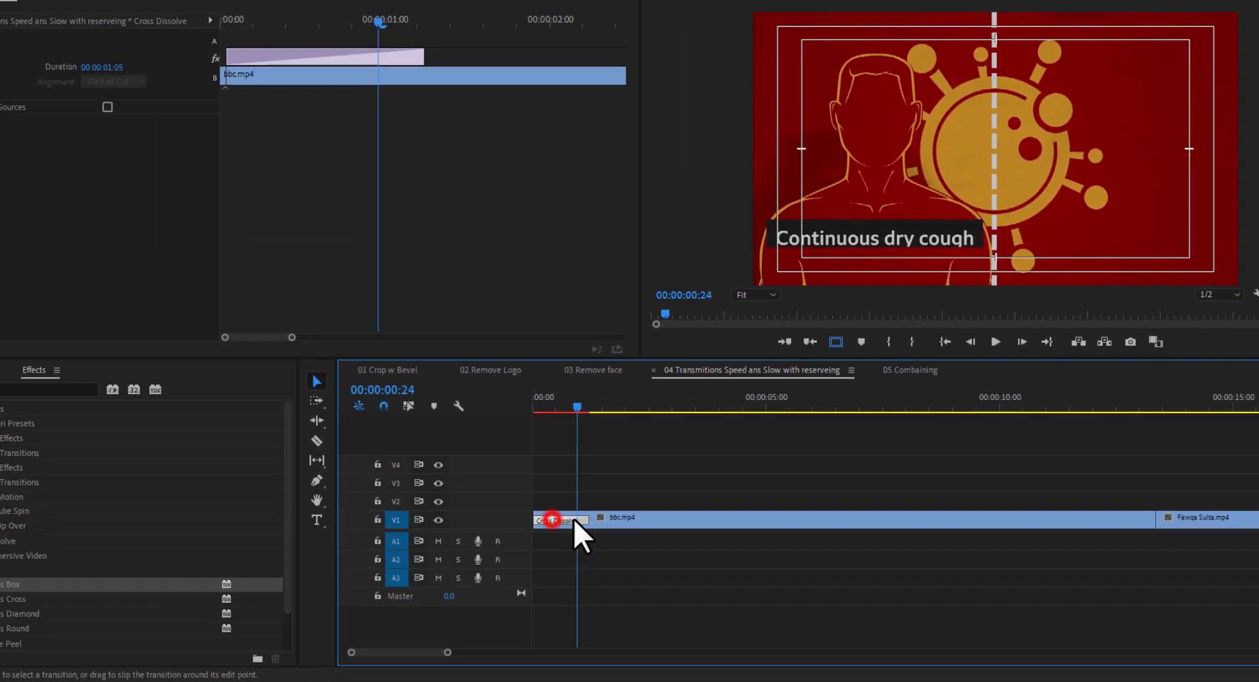
left_click_drag(574, 519, 817, 521)
left_click_drag(568, 437, 500, 440)
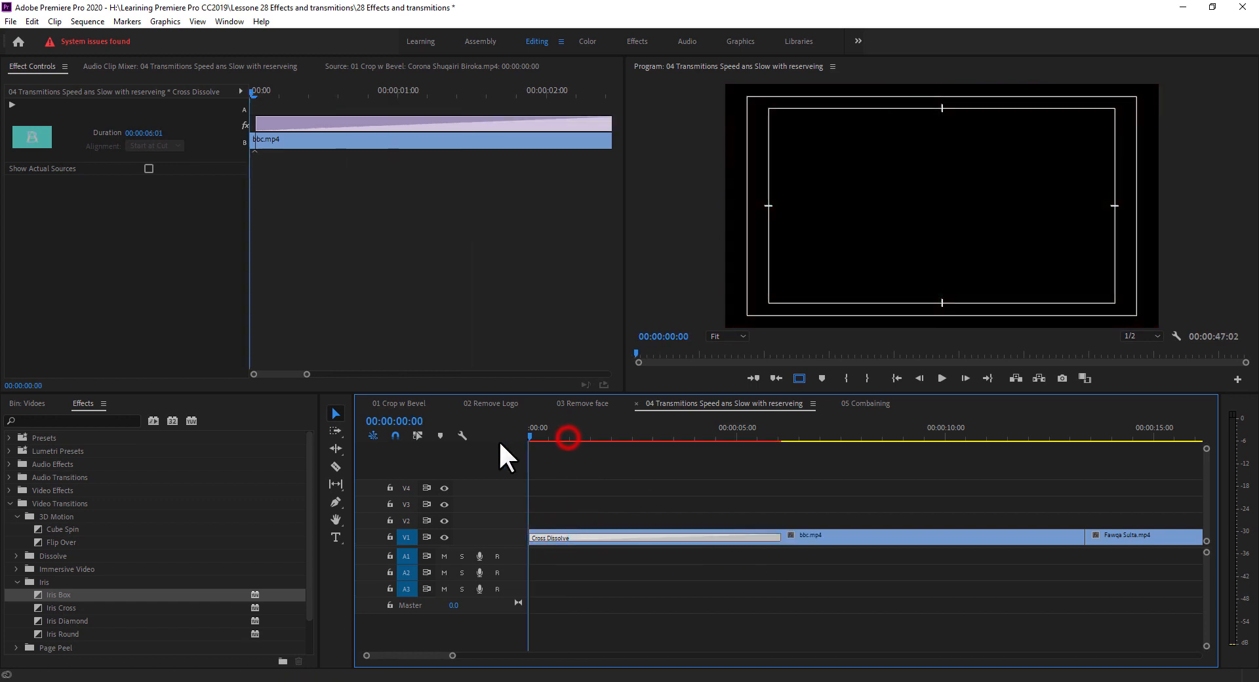
key("space")
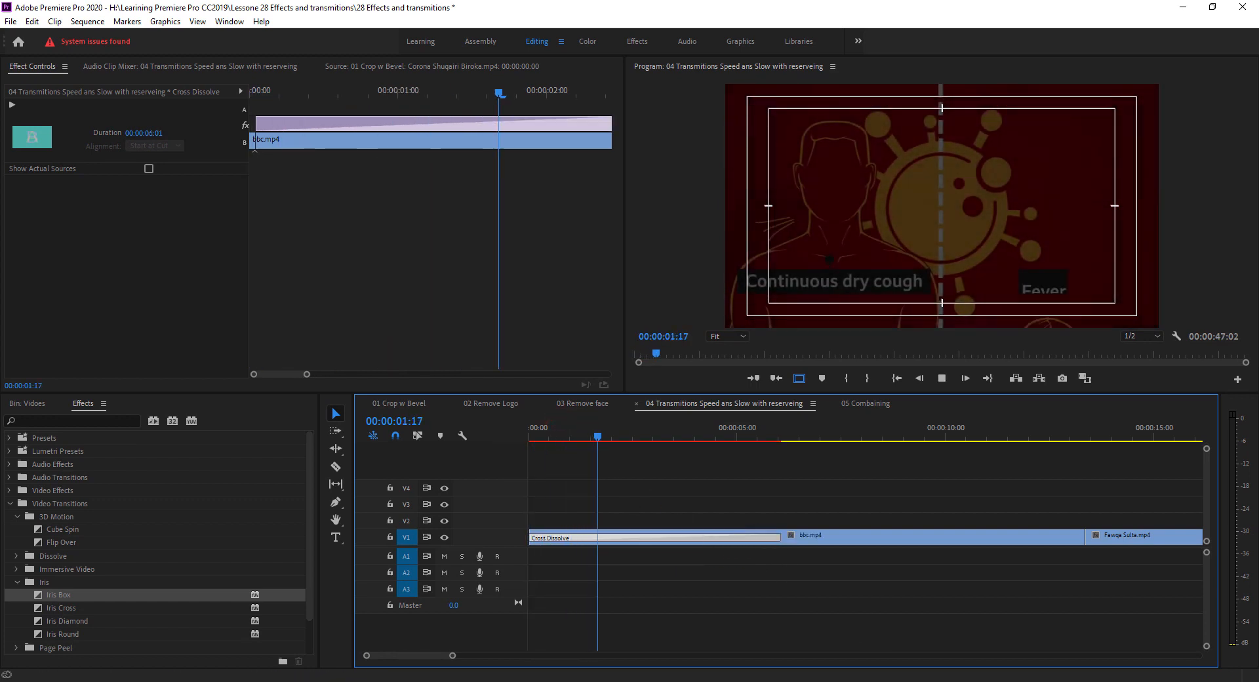
key("space")
Shorten the opening Cross Dissolve to 00:00:01:15 and replay it from the sequence's beginning
left_click_drag(779, 537, 595, 537)
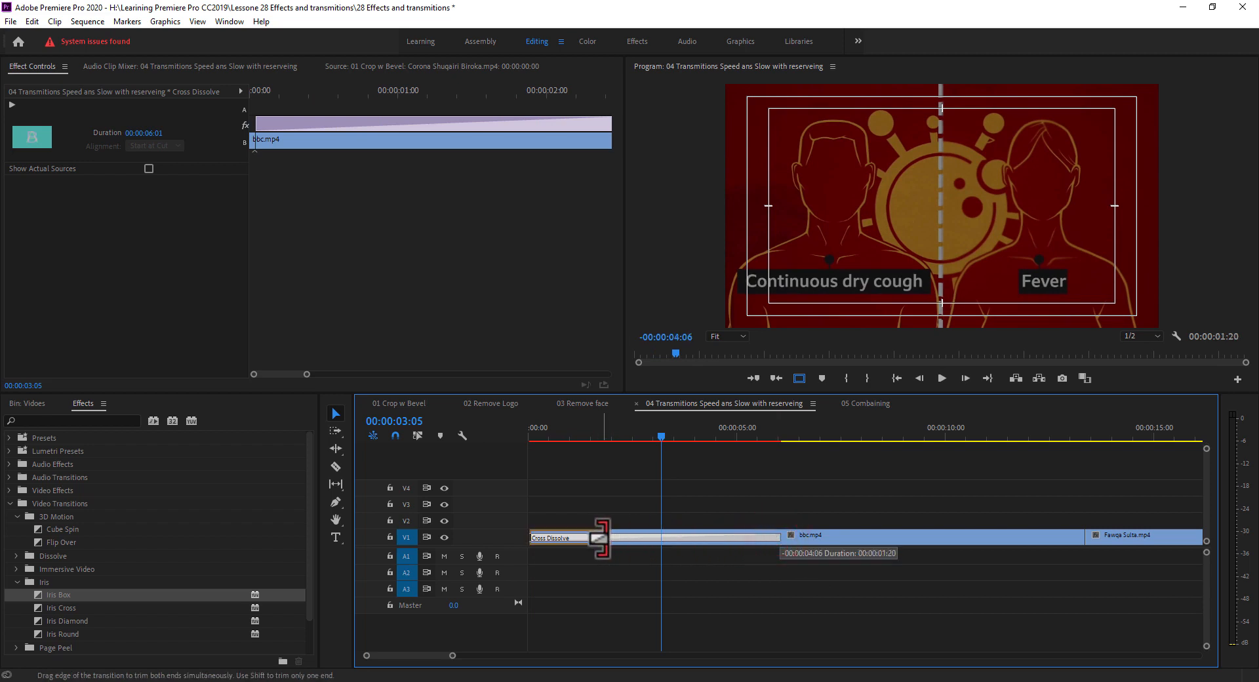
left_click_drag(568, 434, 518, 438)
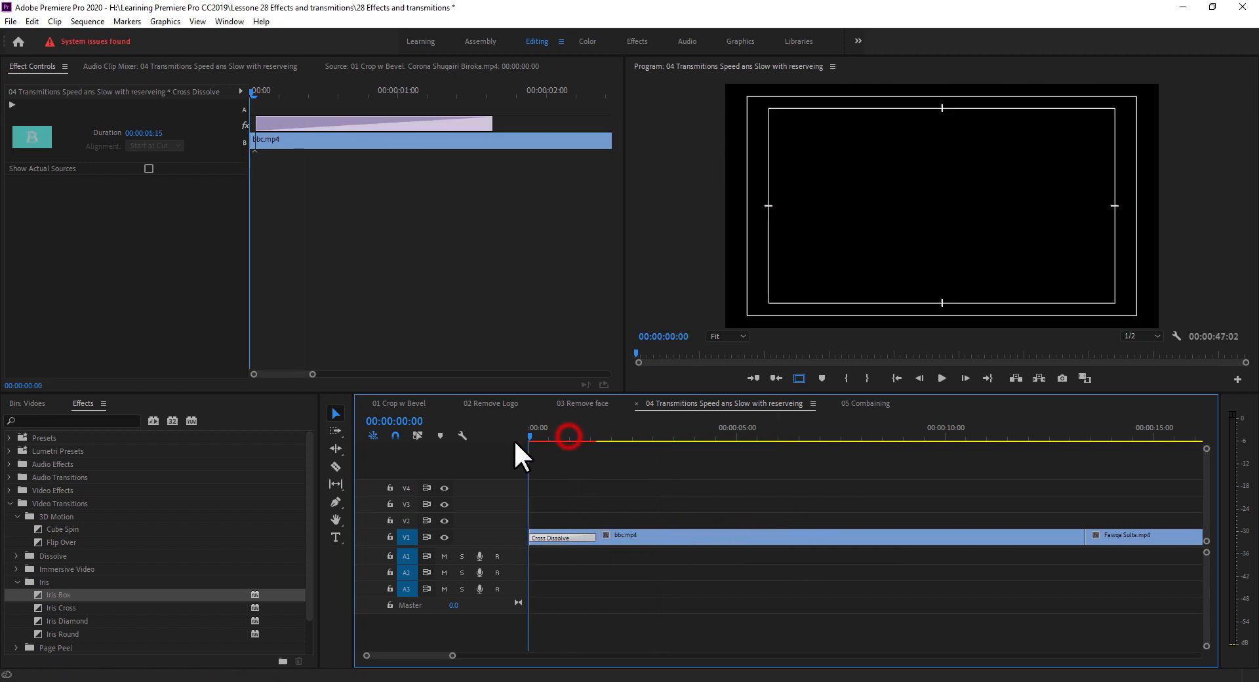
key("space")
key("space")
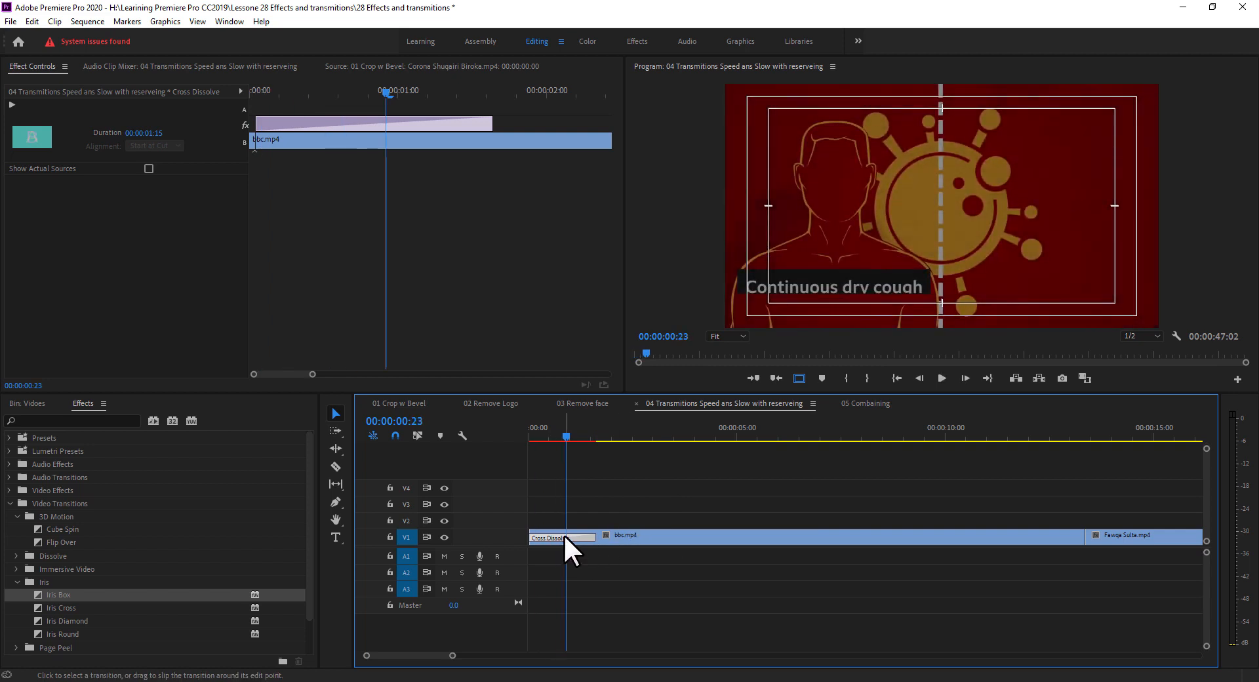
Clear the opening Cross Dissolve, then select the first bbc.mp4 clip and reapply the default transition to it
right_click(568, 533)
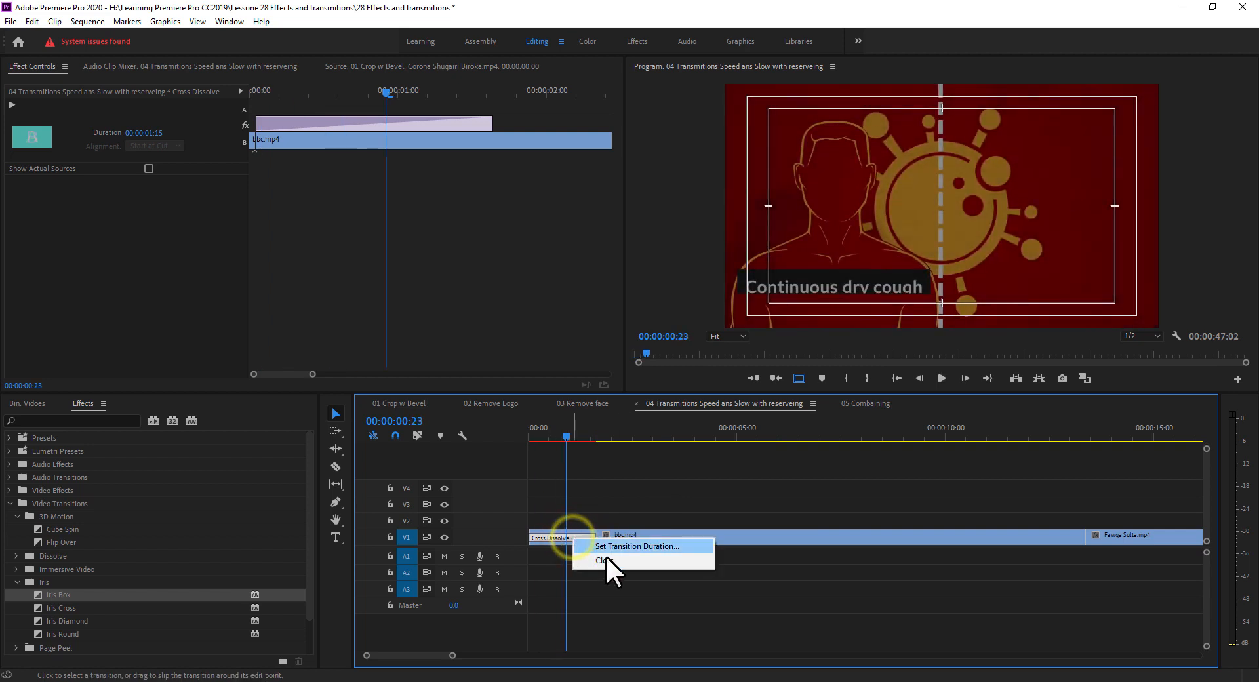
left_click(604, 559)
left_click_drag(566, 434, 523, 443)
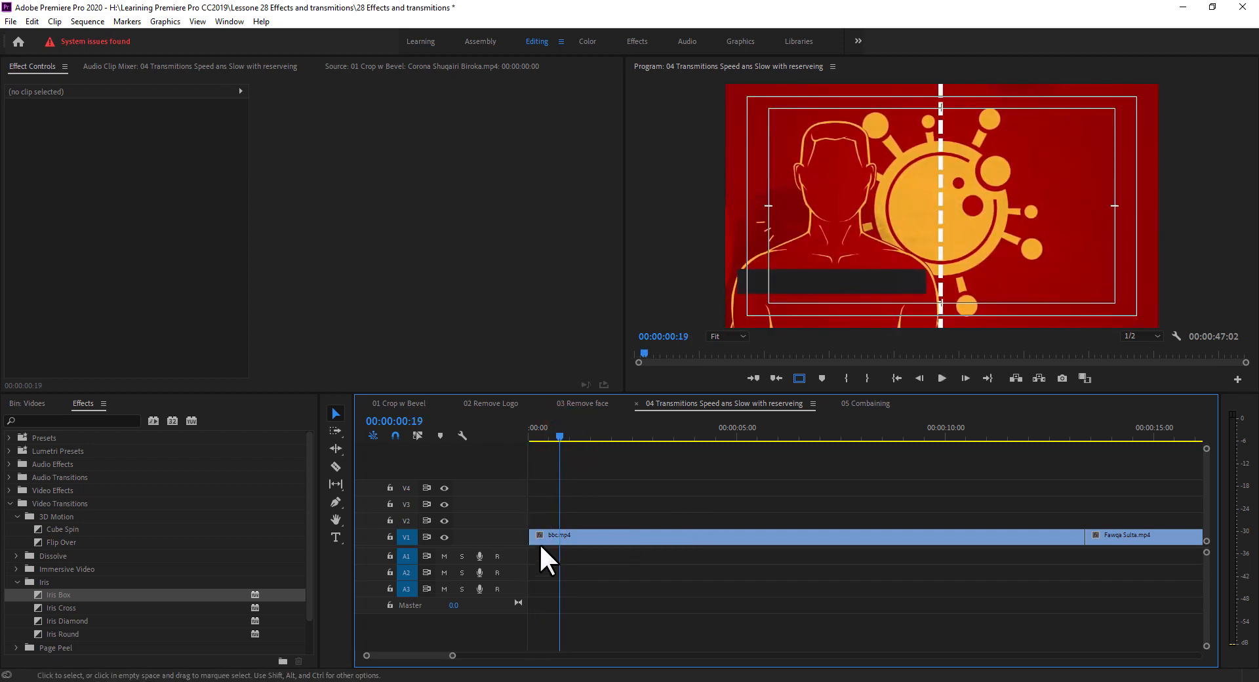
left_click(544, 536)
key("ctrl+d")
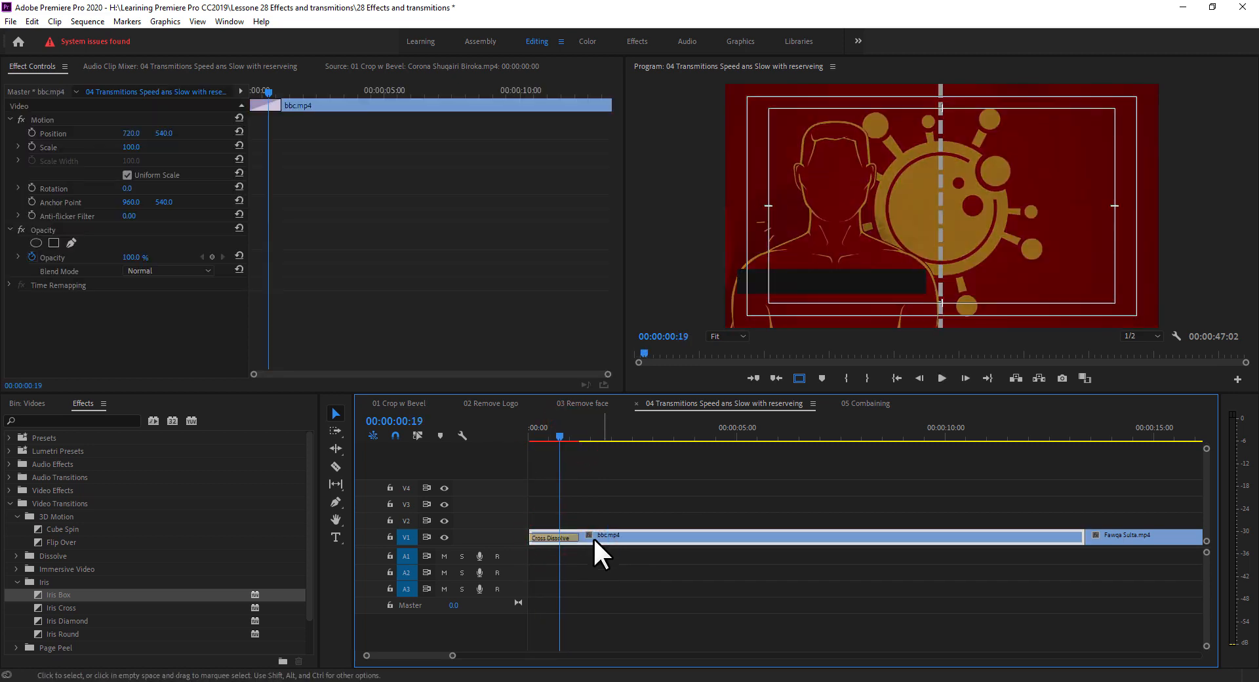
Play the sequence from its beginning to preview the reapplied Cross Dissolve on the first bbc.mp4 clip
left_click_drag(561, 436, 524, 438)
key("space")
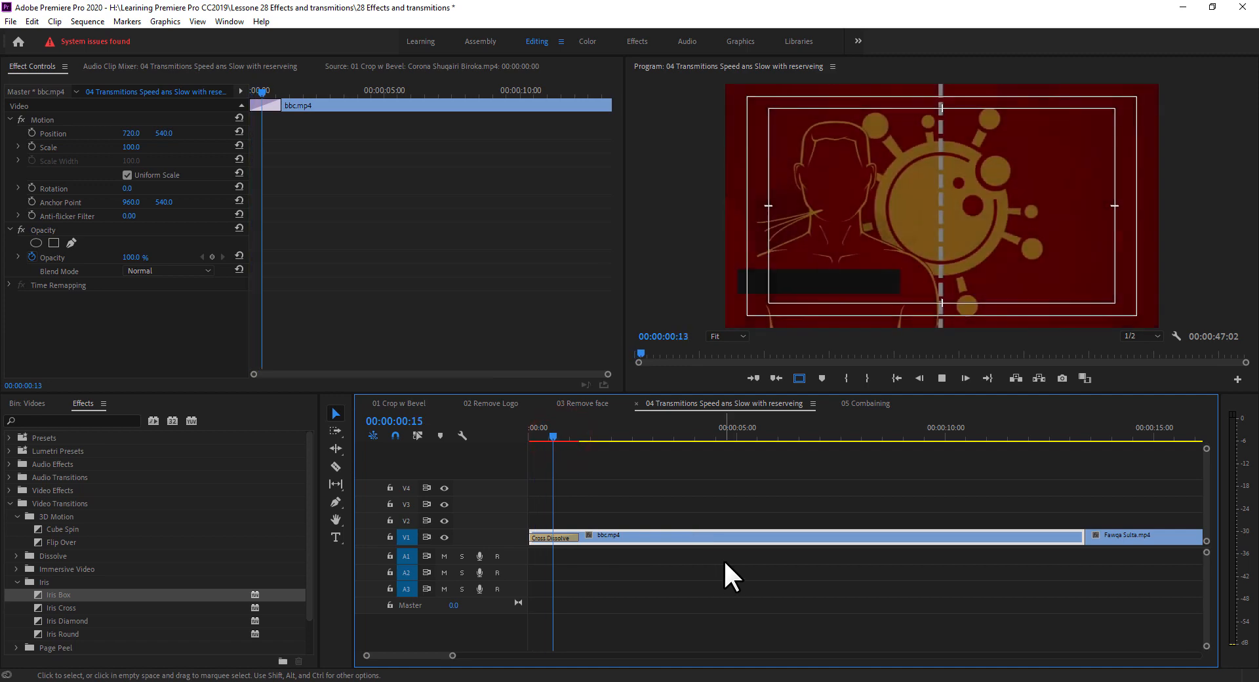
key("space")
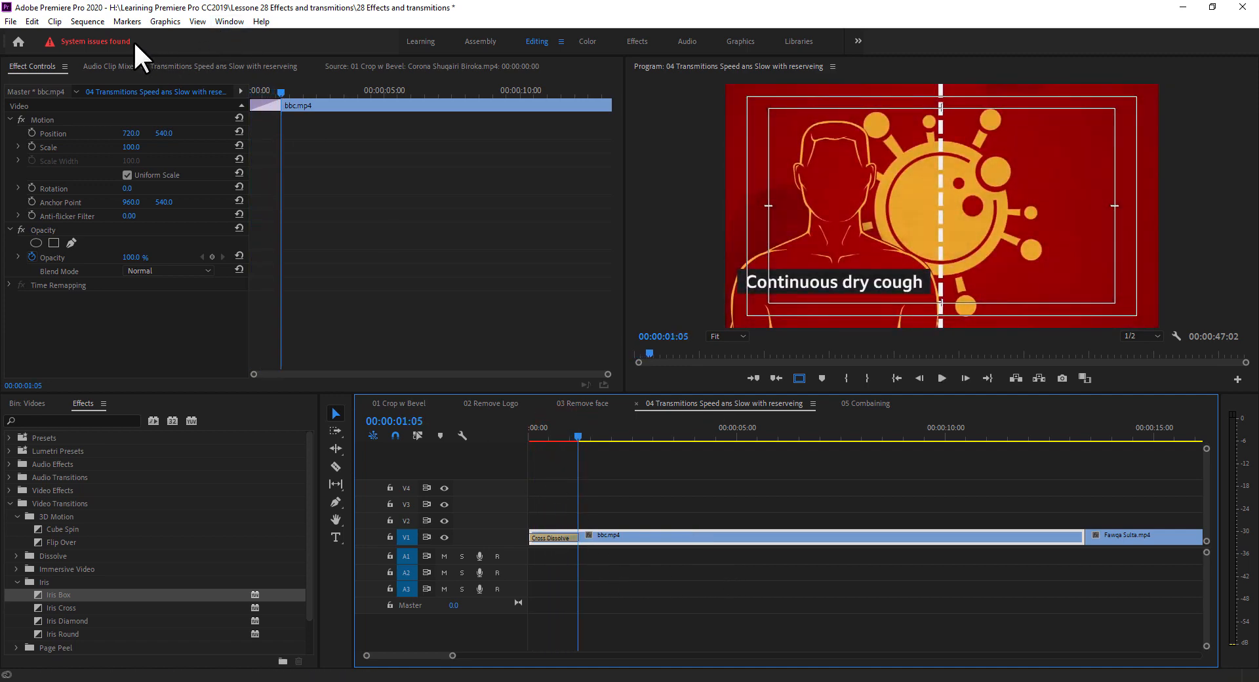
Set the default video transition duration to 5 frames in the Timeline preferences
left_click(31, 20)
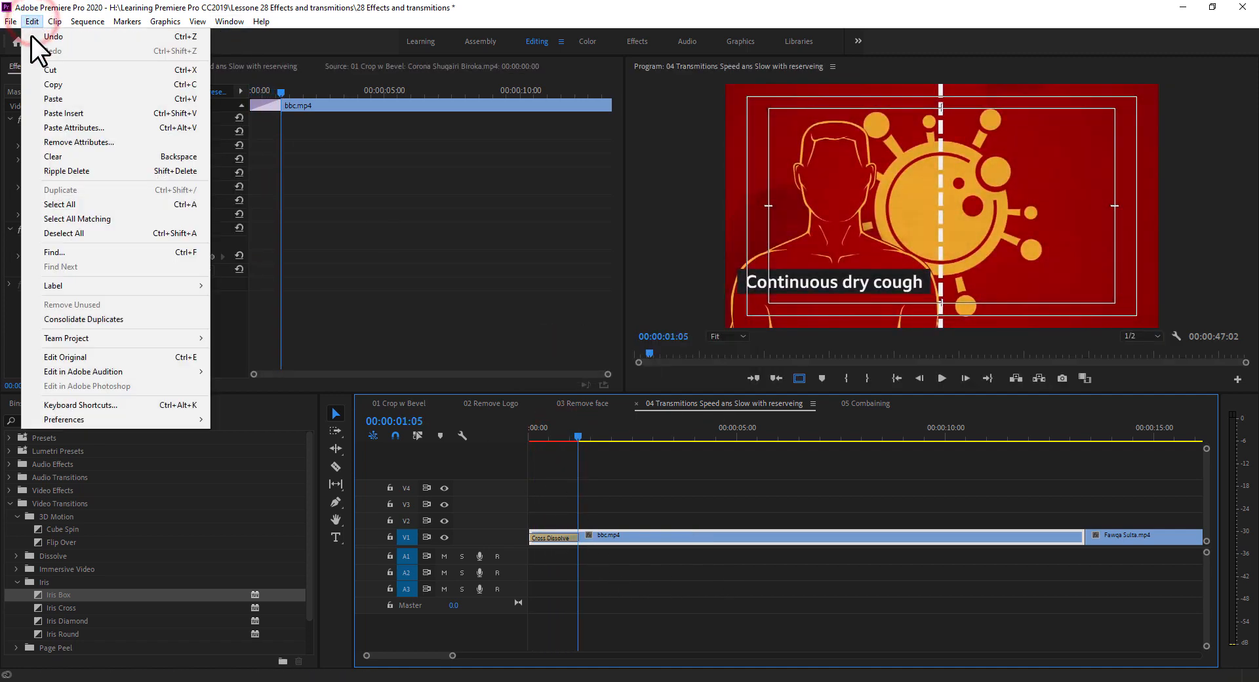
mouse_move(139, 419)
left_click(242, 418)
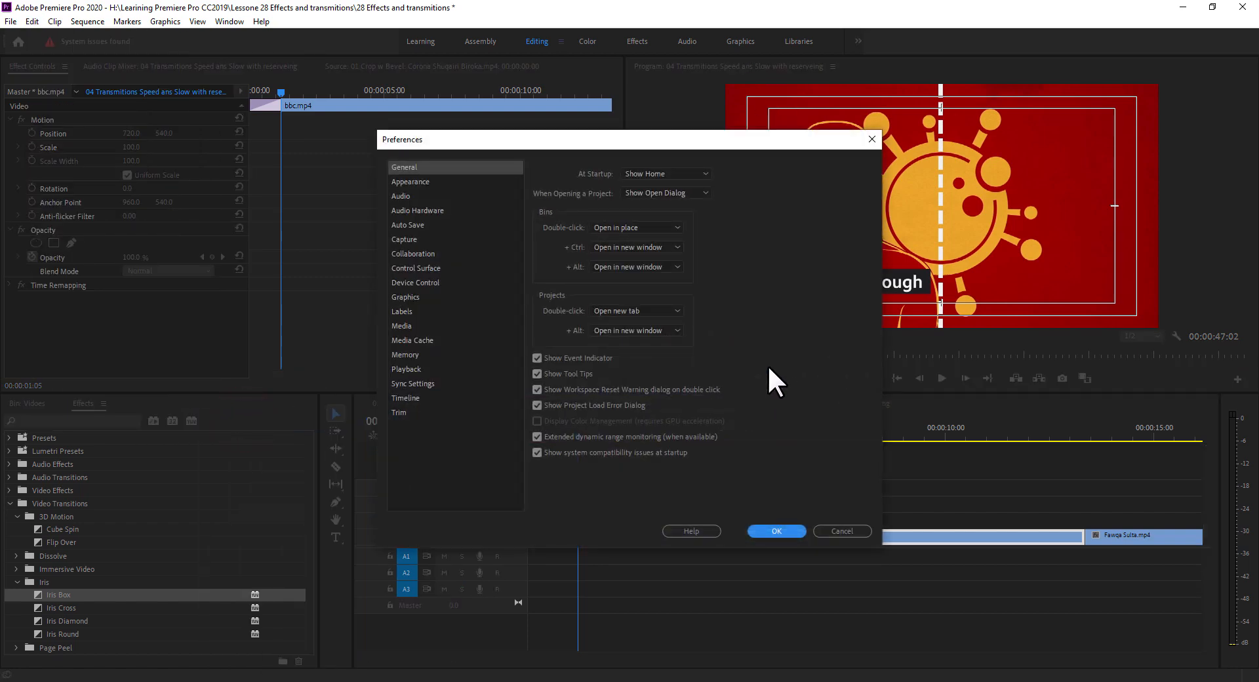
left_click(420, 181)
left_click(430, 210)
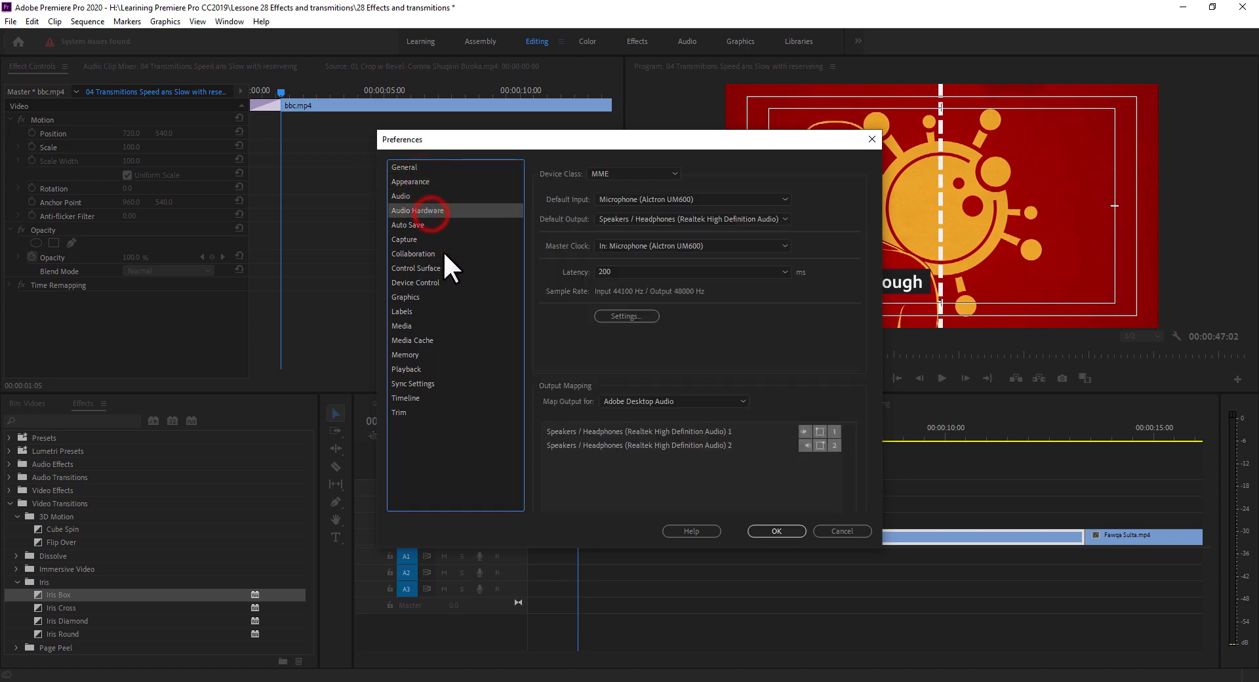
left_click(407, 398)
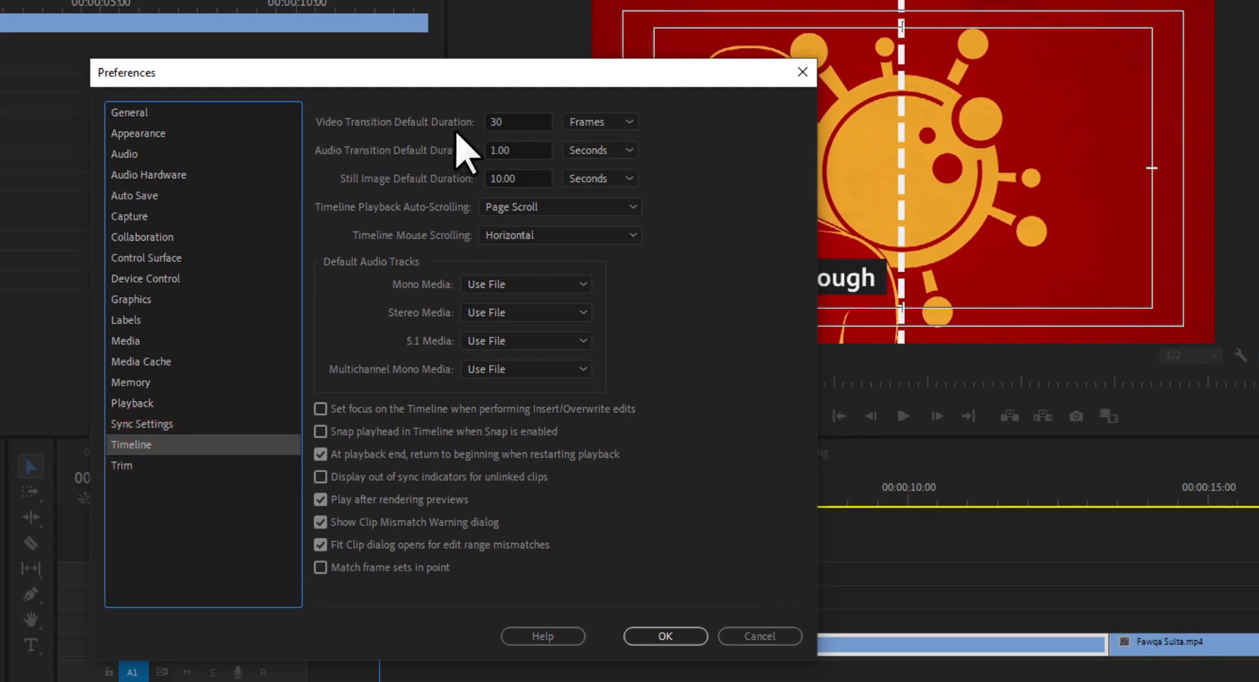
double_click(530, 120)
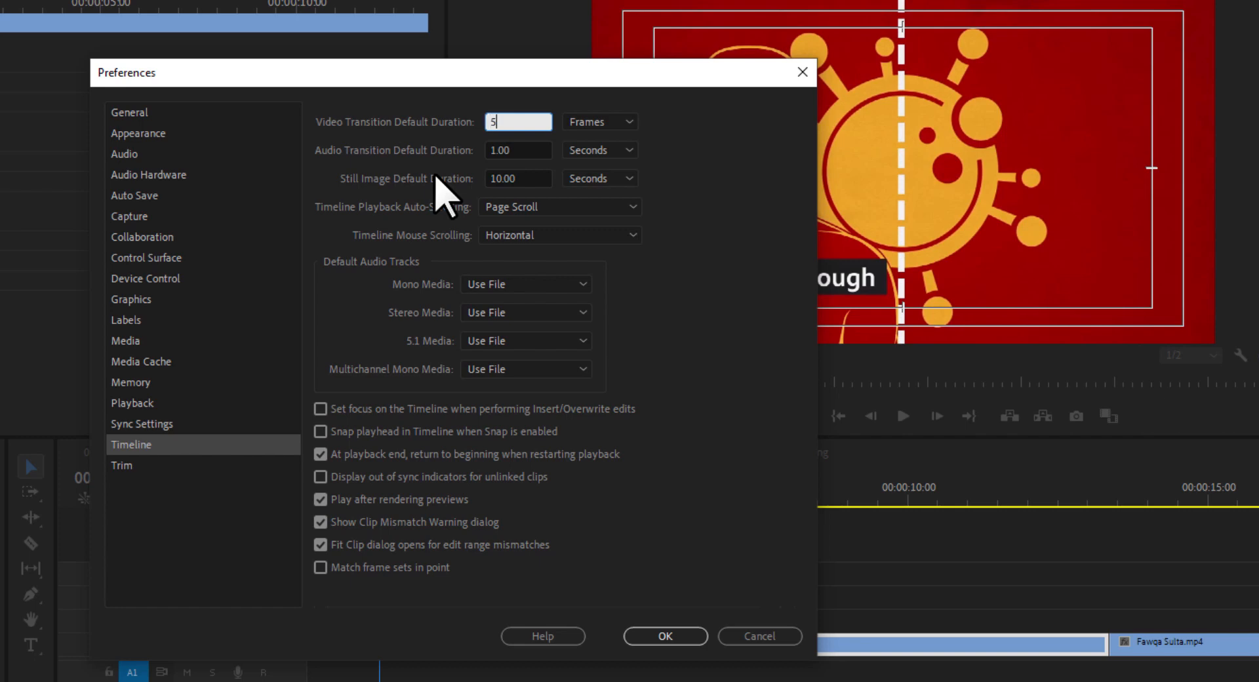
type("5")
key("Return")
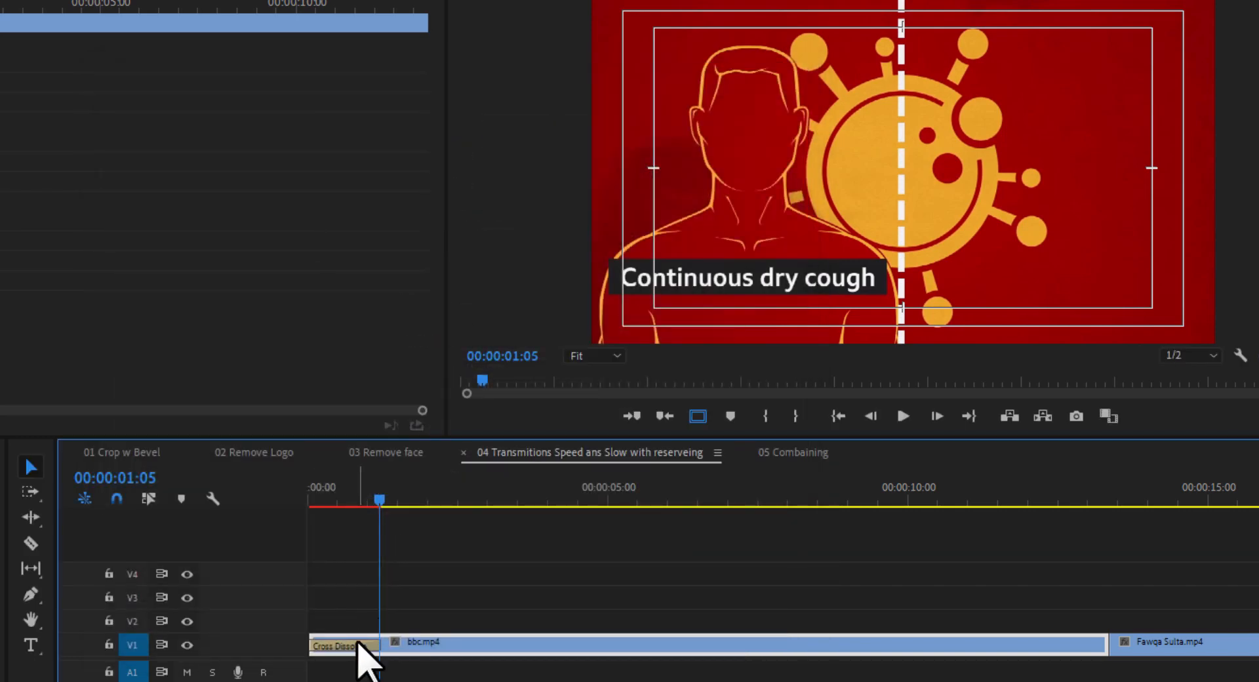
Clear the Cross Dissolve at the start of the first bbc.mp4 clip and apply Iris Box in its place
right_click(354, 646)
left_click(401, 665)
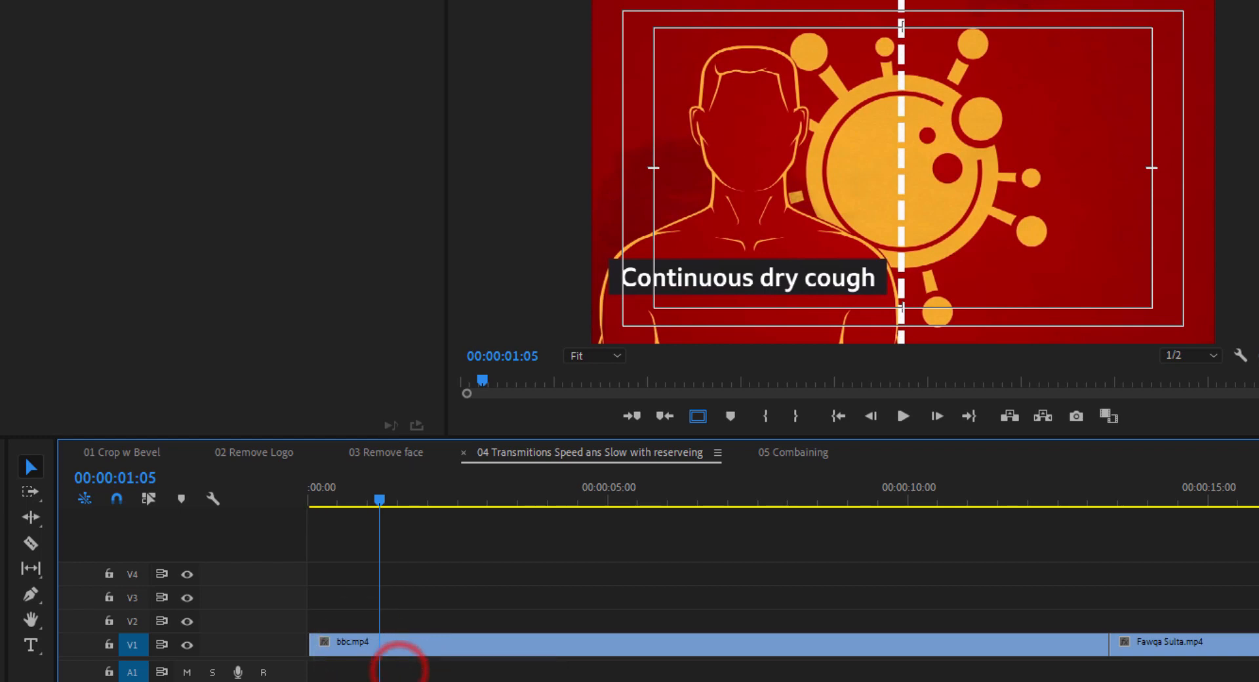
left_click_drag(2, 678, 324, 648)
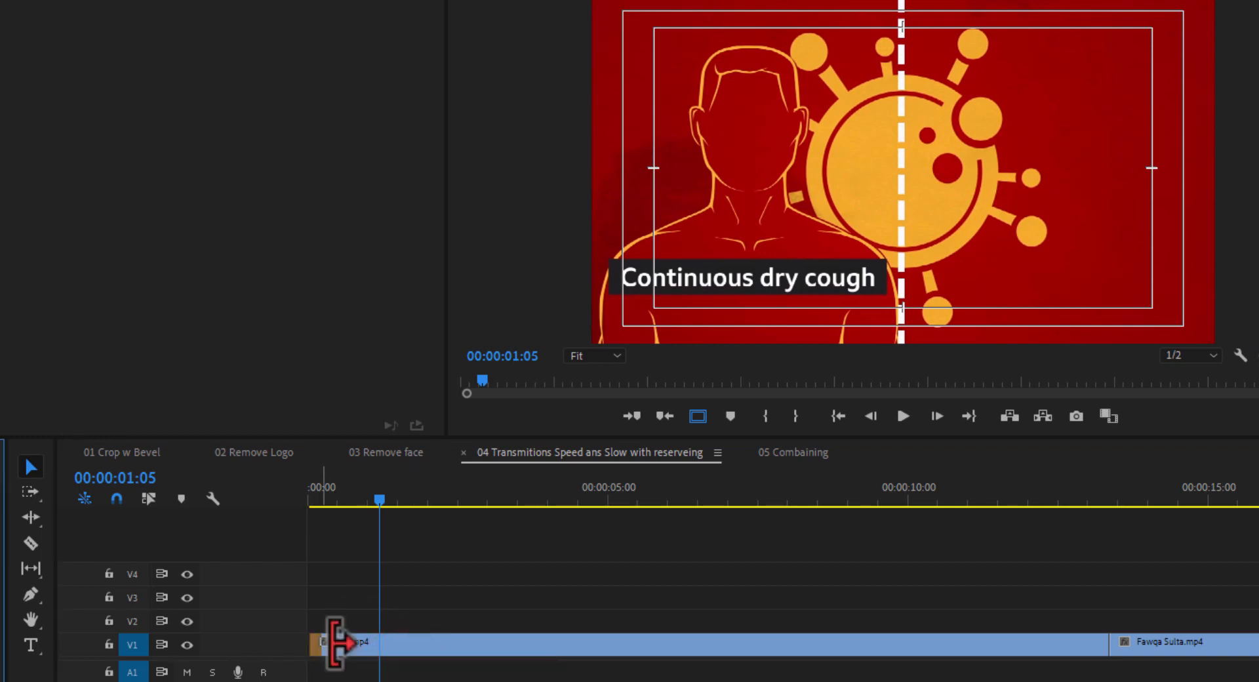
Return the playhead to the sequence's beginning and play through the short Iris Box transition
left_click(315, 486)
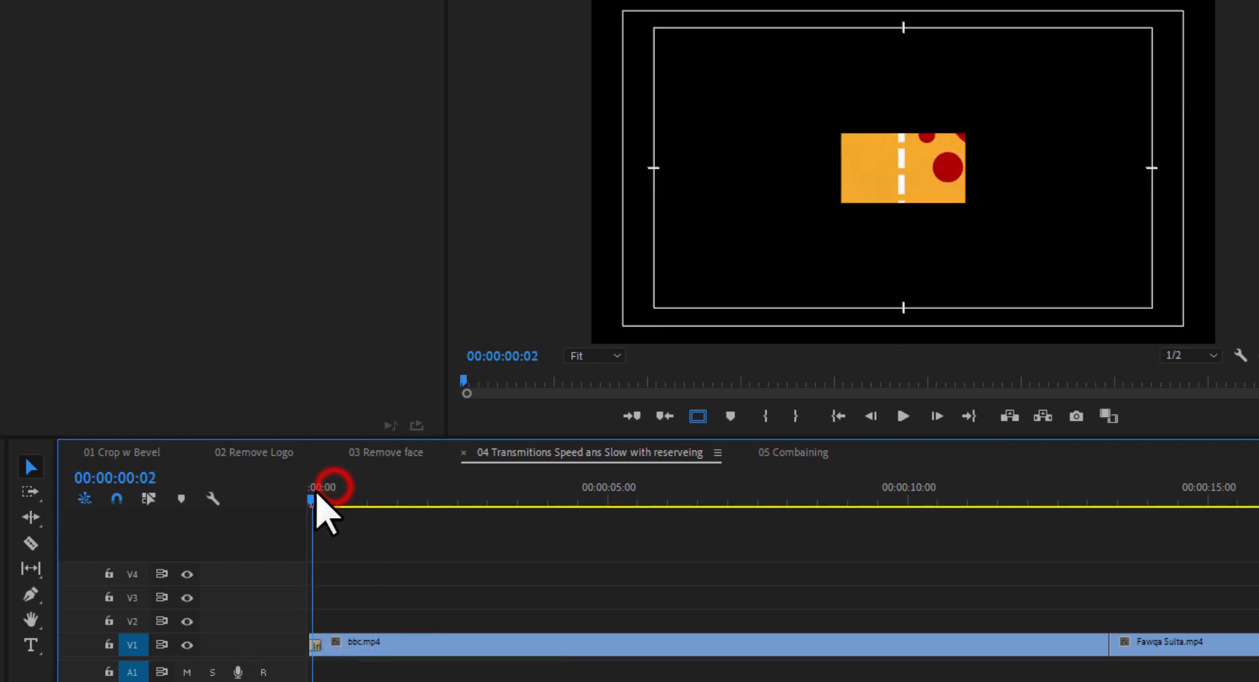
left_click(310, 486)
mouse_move(323, 487)
left_mouse_down()
mouse_move(337, 486)
mouse_move(317, 485)
mouse_move(337, 500)
left_mouse_up()
left_click_drag(331, 423, 298, 423)
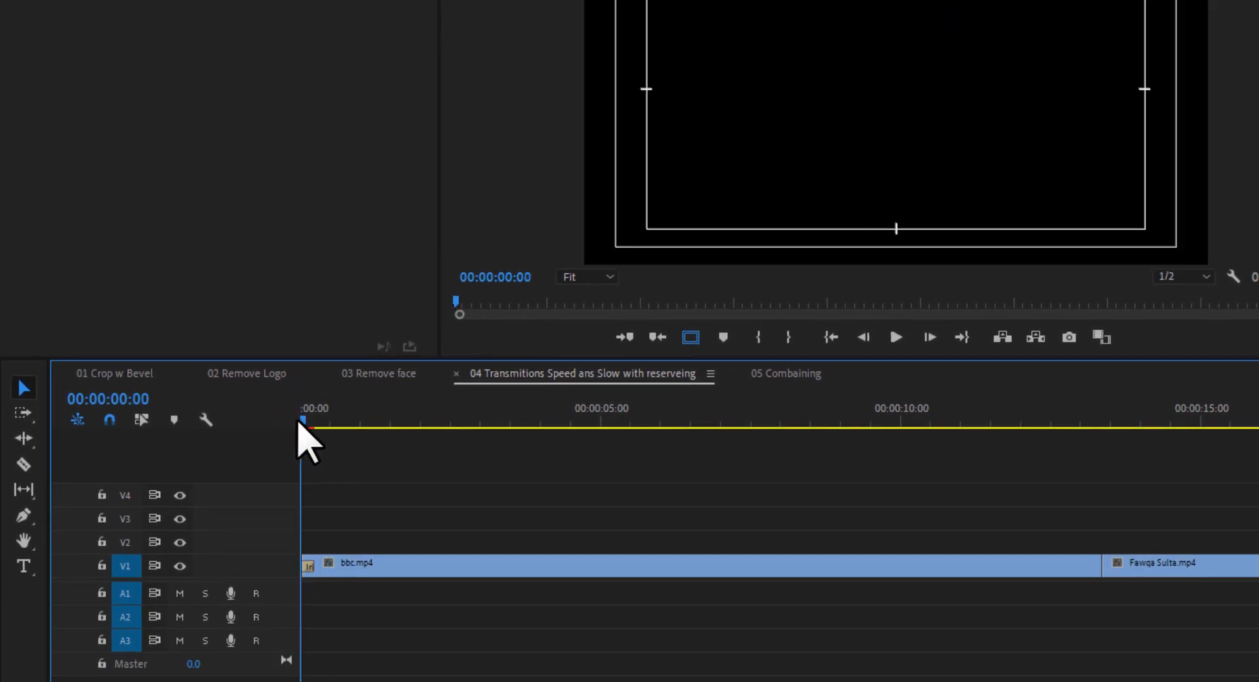
key("space")
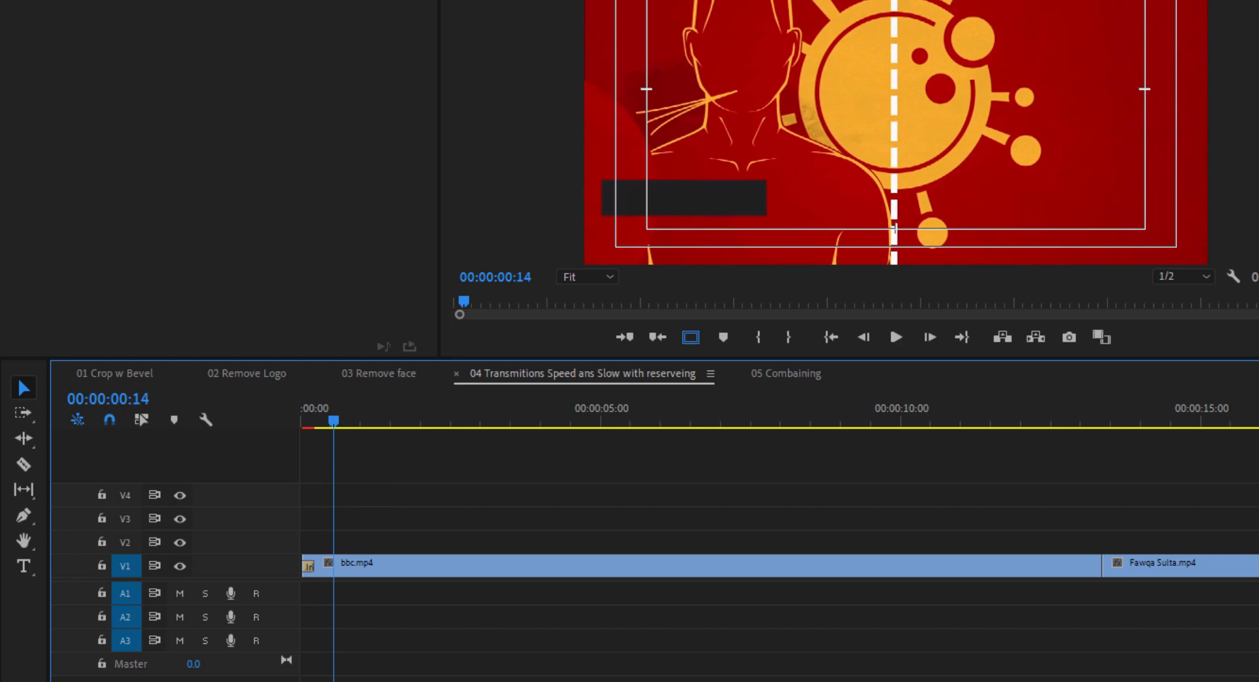
Set the default transition durations in the Timeline preferences to 15 frames for video and 3 seconds for audio
left_click(31, 19)
mouse_move(138, 419)
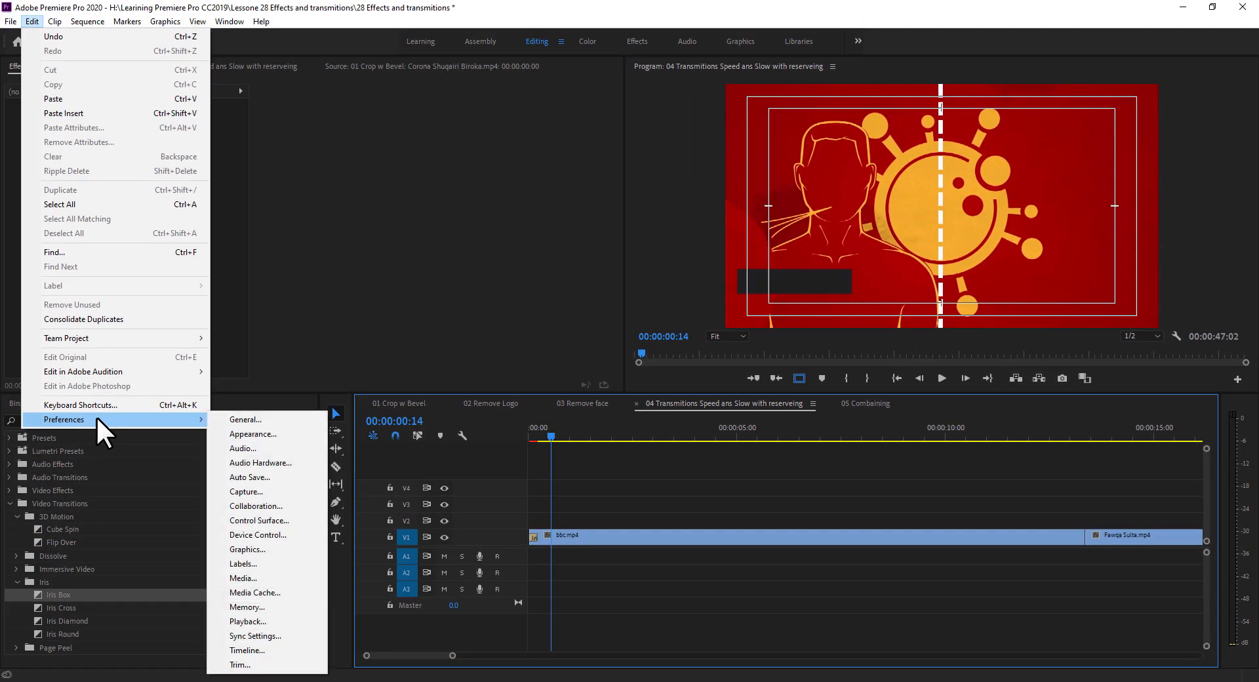
left_click(242, 651)
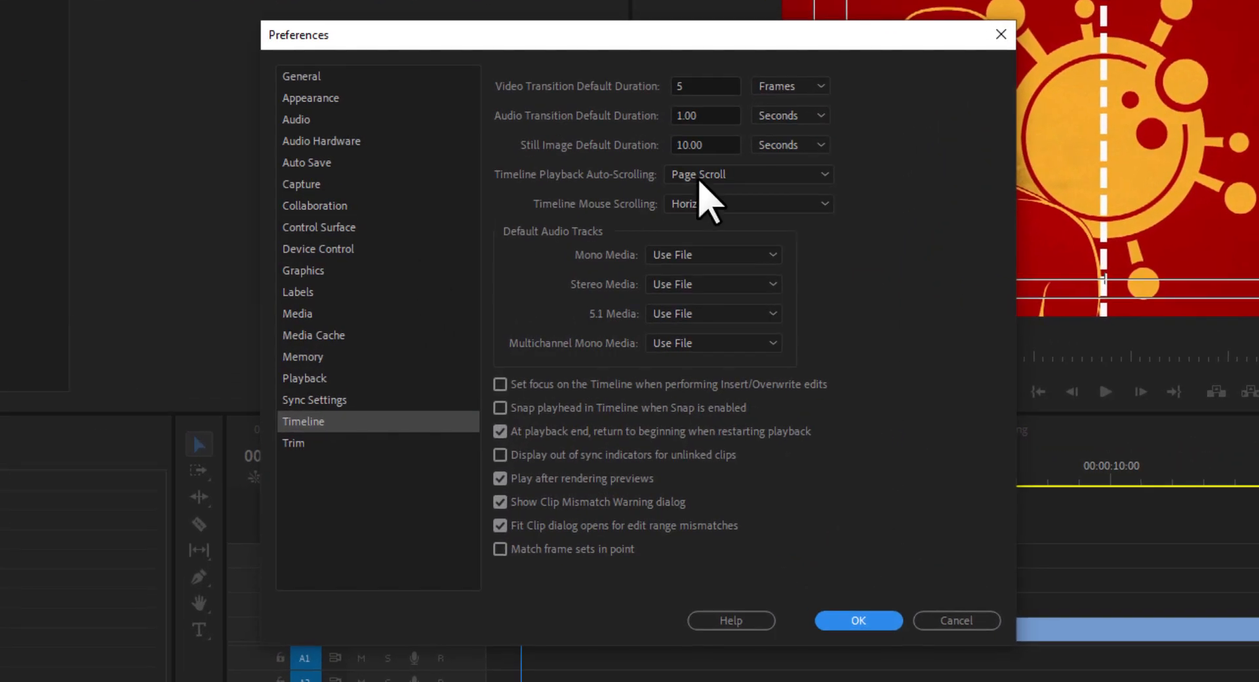
left_click(705, 86)
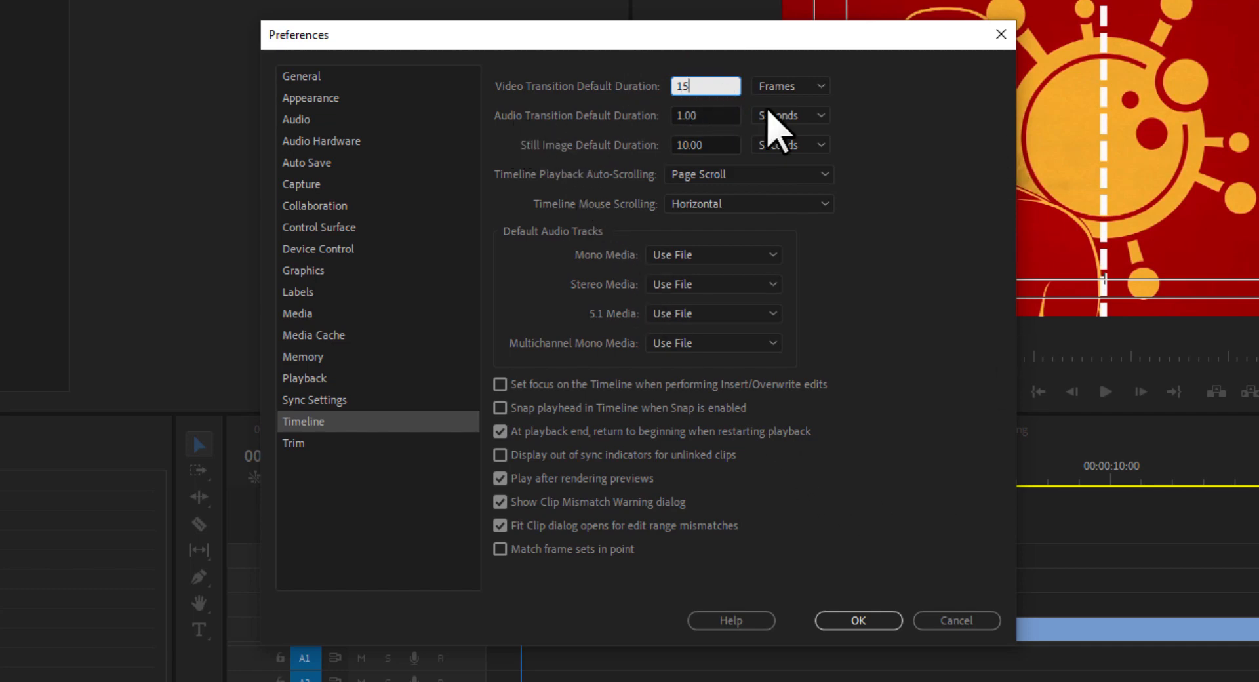
left_click(719, 117)
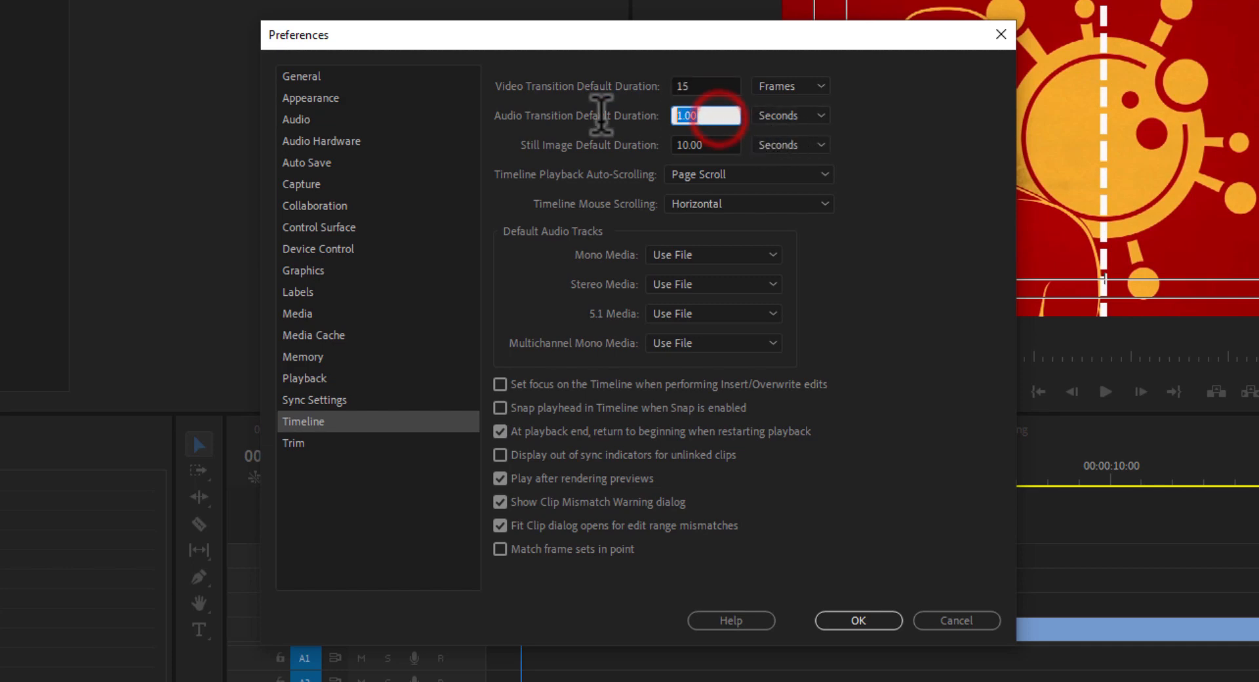
type("3")
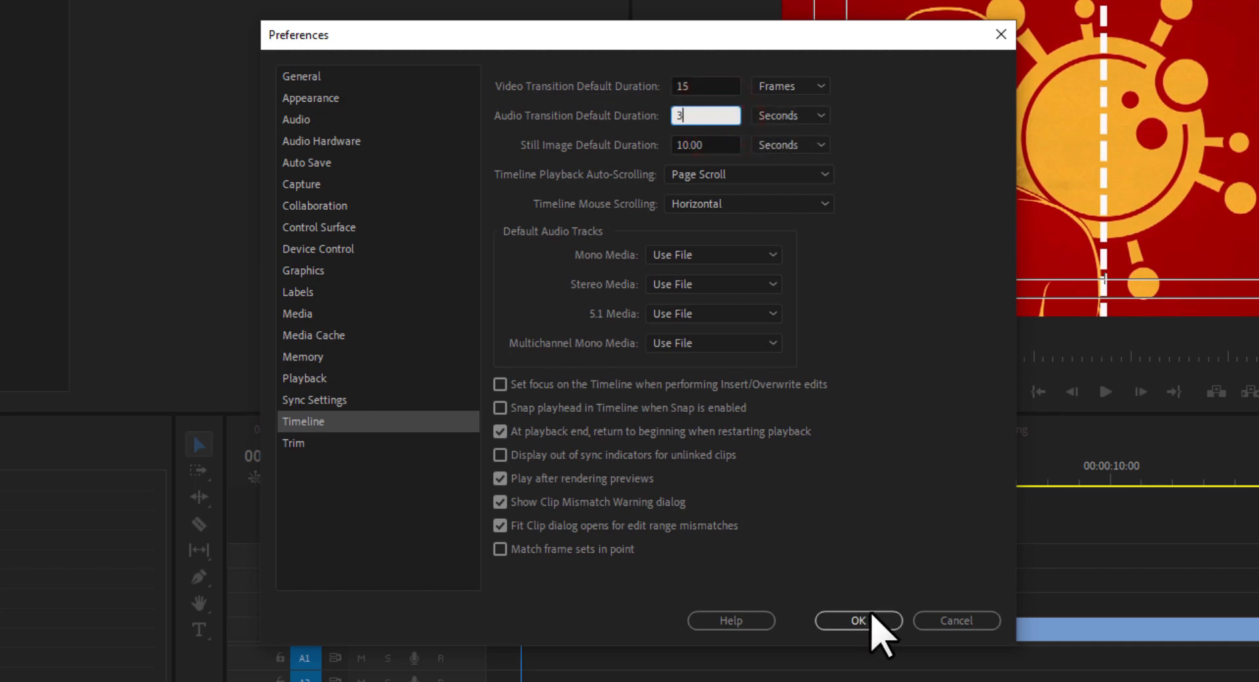
left_click(859, 620)
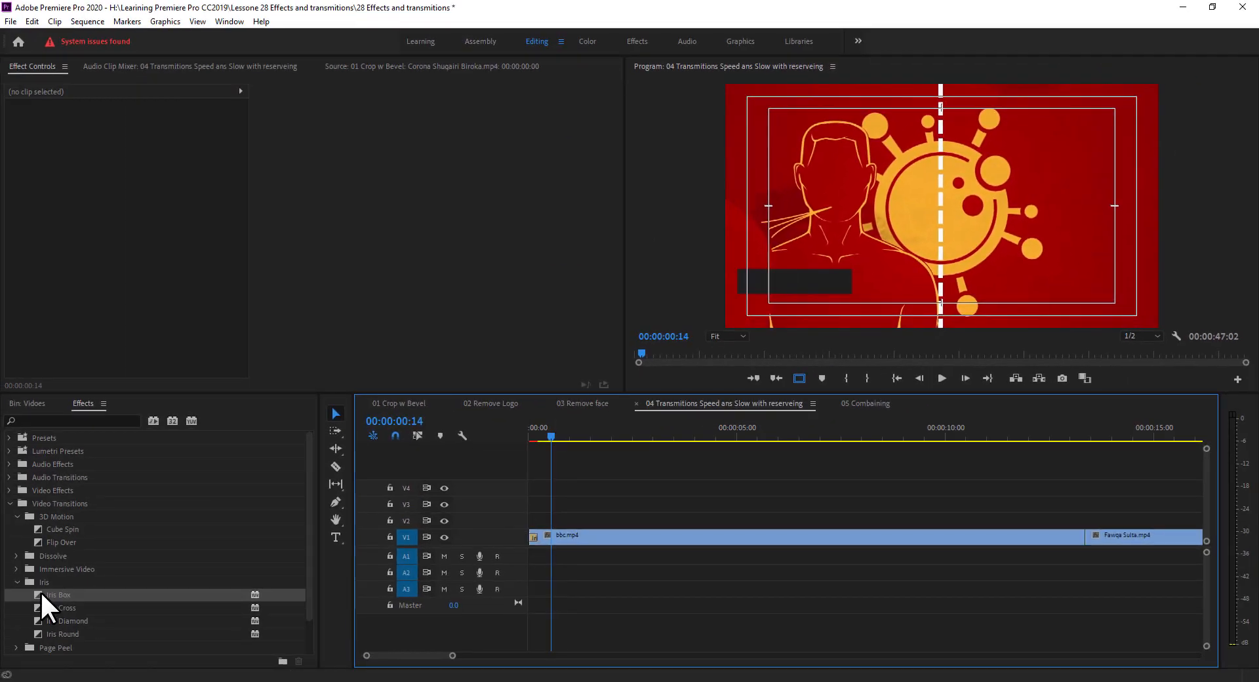
Reapply Iris Box to the start of the first bbc.mp4 clip and add only that clip's source audio to track A1
left_click_drag(41, 593, 541, 541)
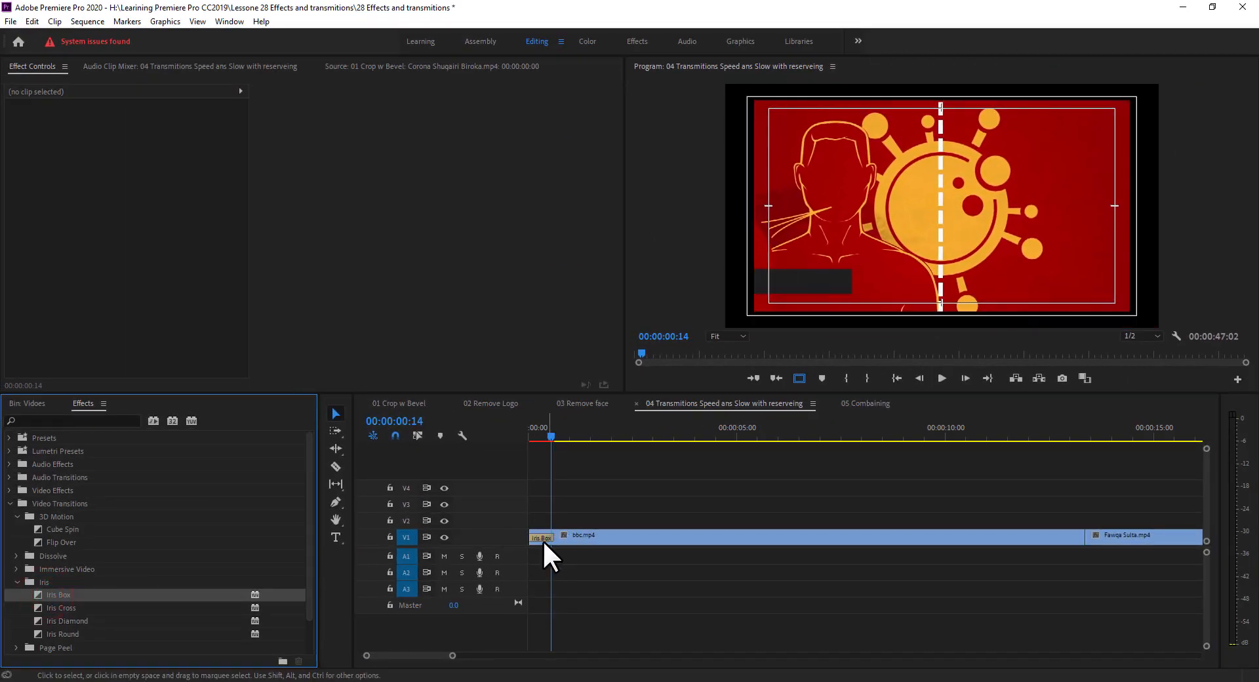
left_click_drag(454, 657, 625, 658)
double_click(568, 535)
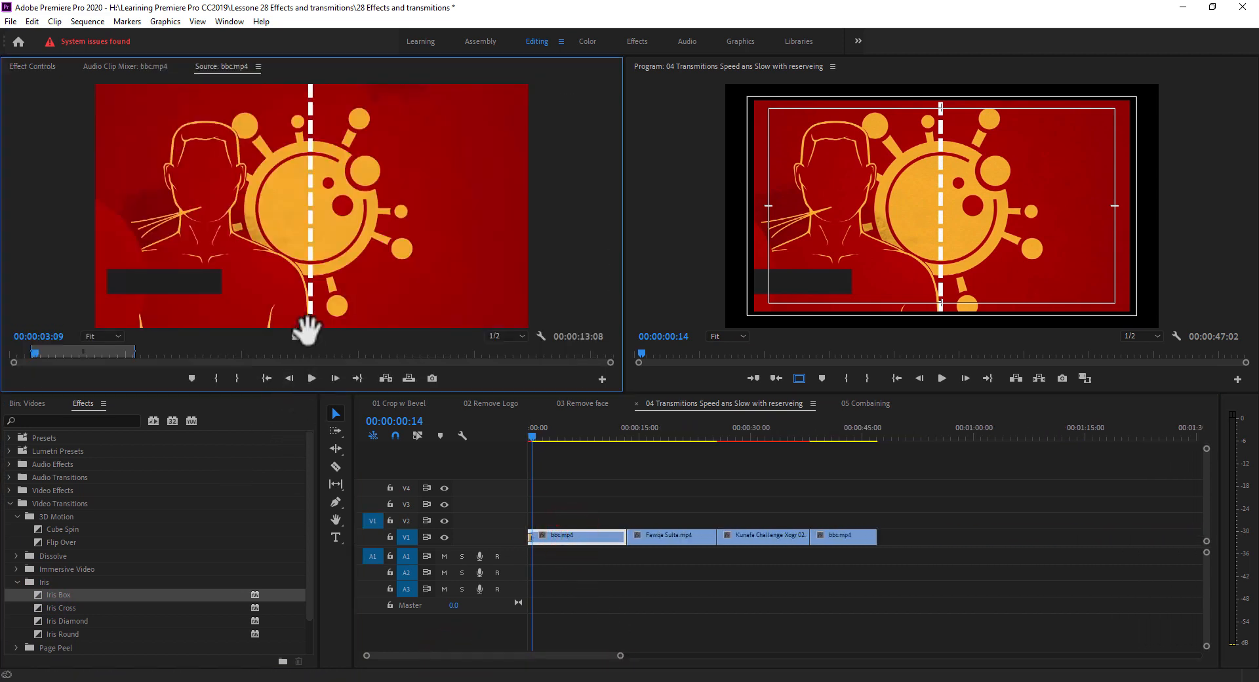
left_click_drag(309, 333, 551, 564)
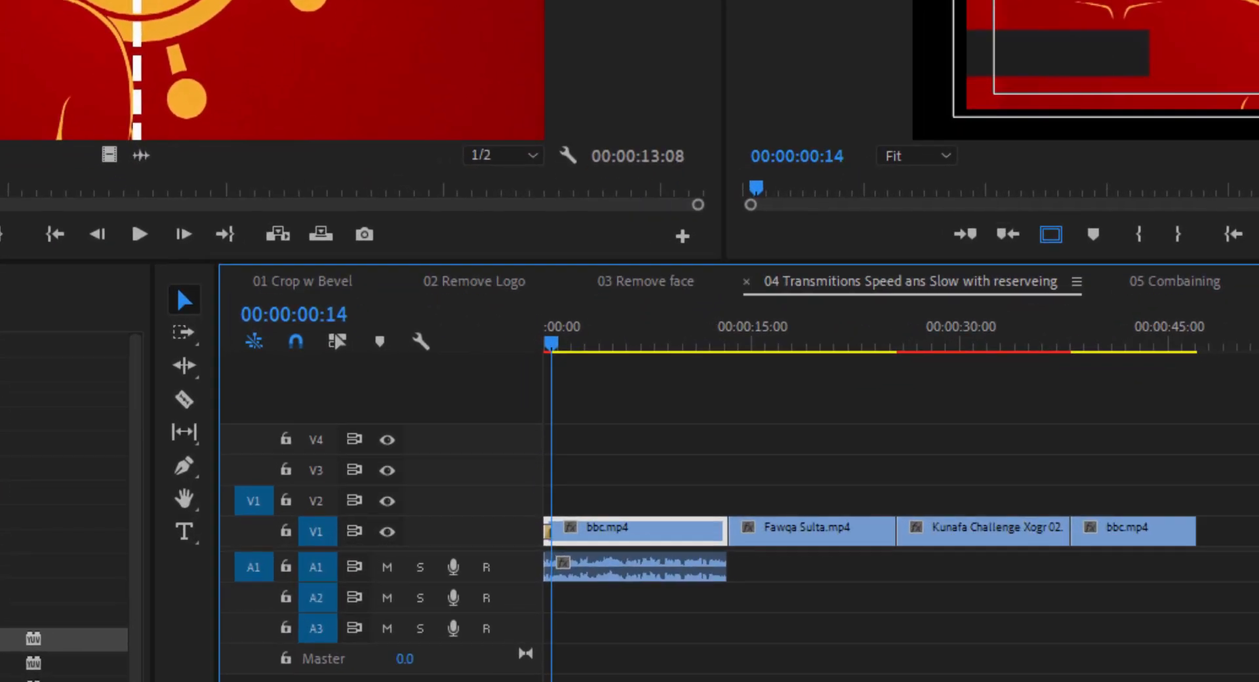
Apply the default audio transition to the starting edit point of the bbc.mp4 audio on track A1
key("=")
key("=")
key("=")
key("=")
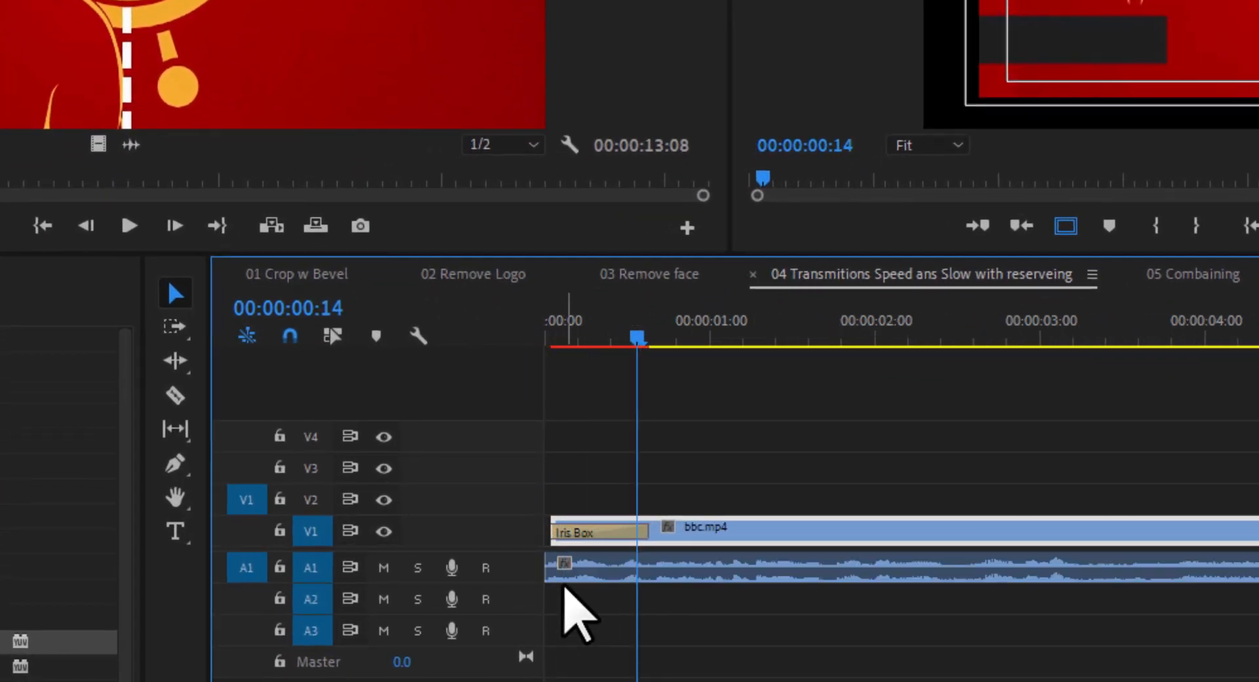
left_click(552, 568)
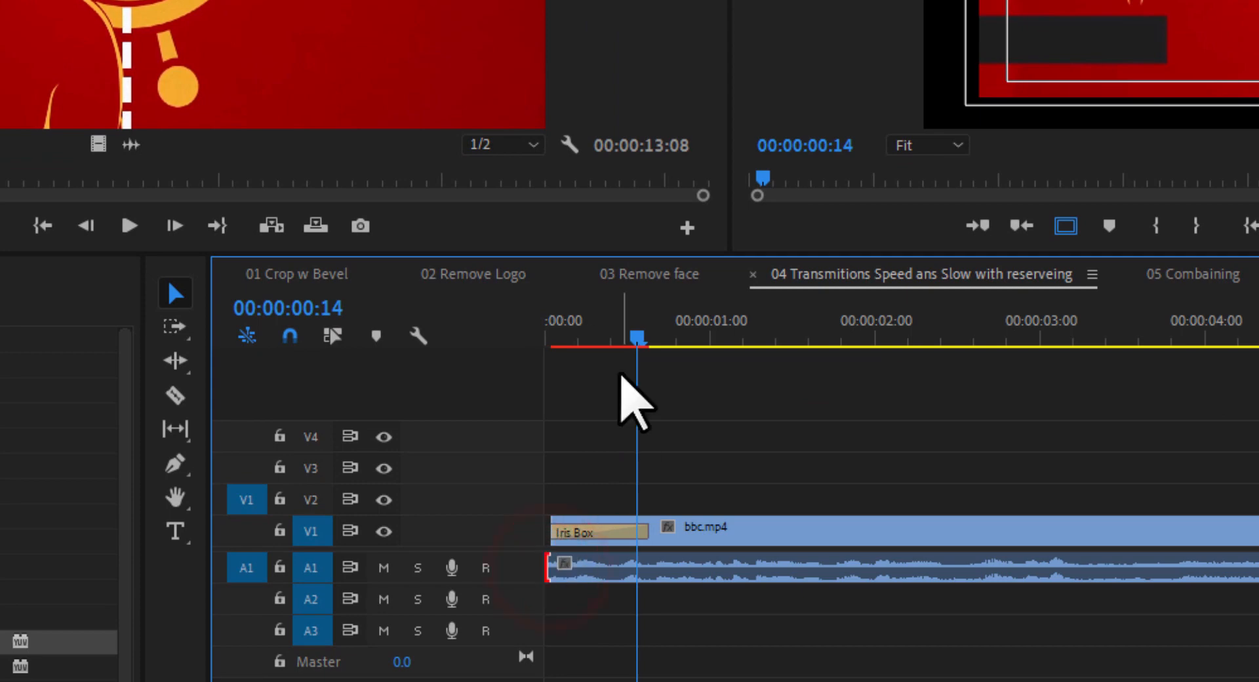
left_click_drag(637, 338, 550, 344)
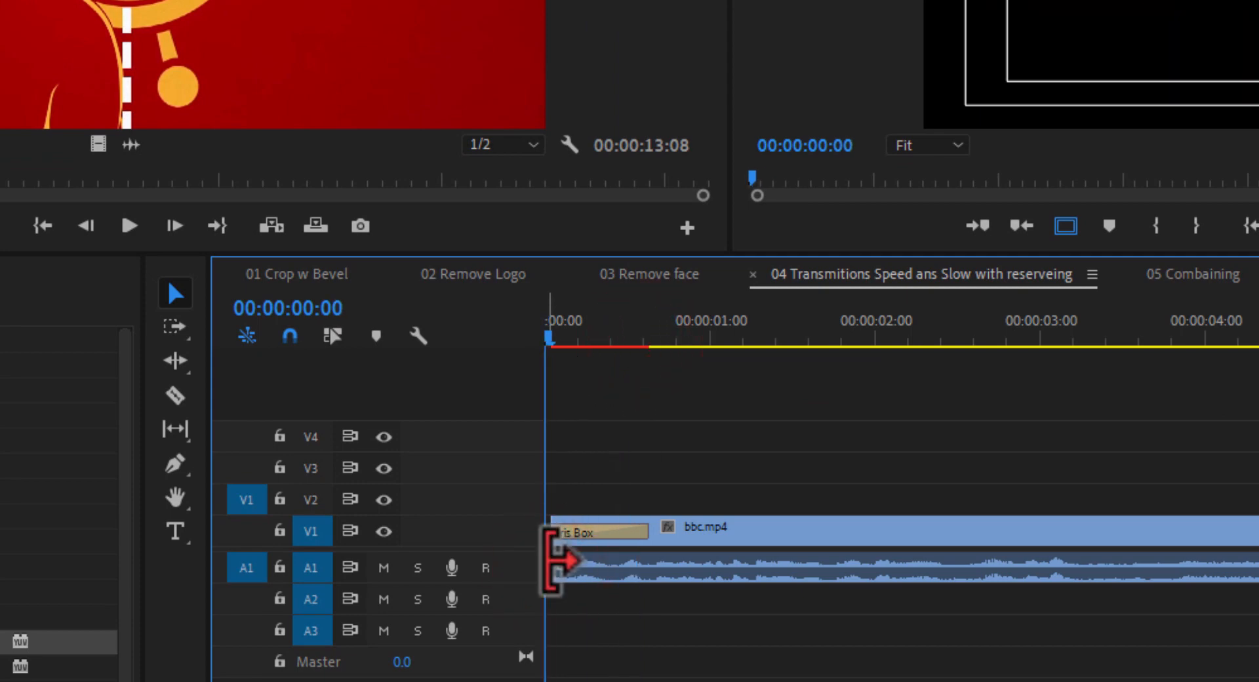
right_click(556, 564)
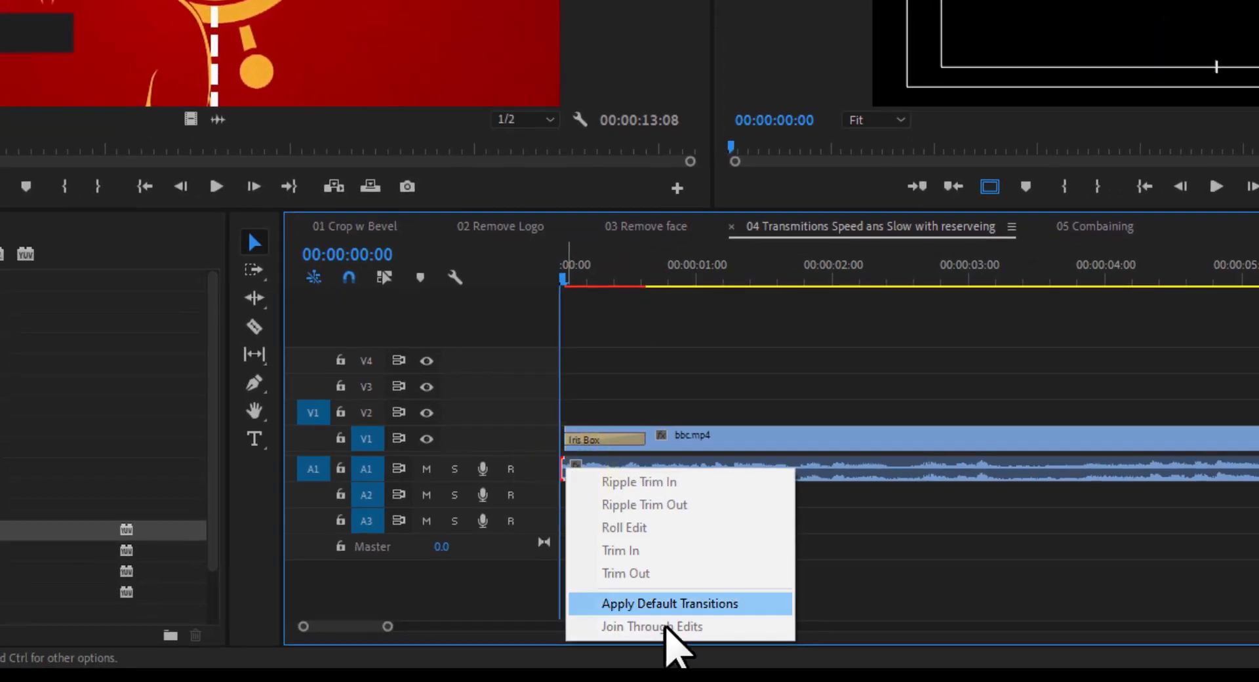
left_click(682, 603)
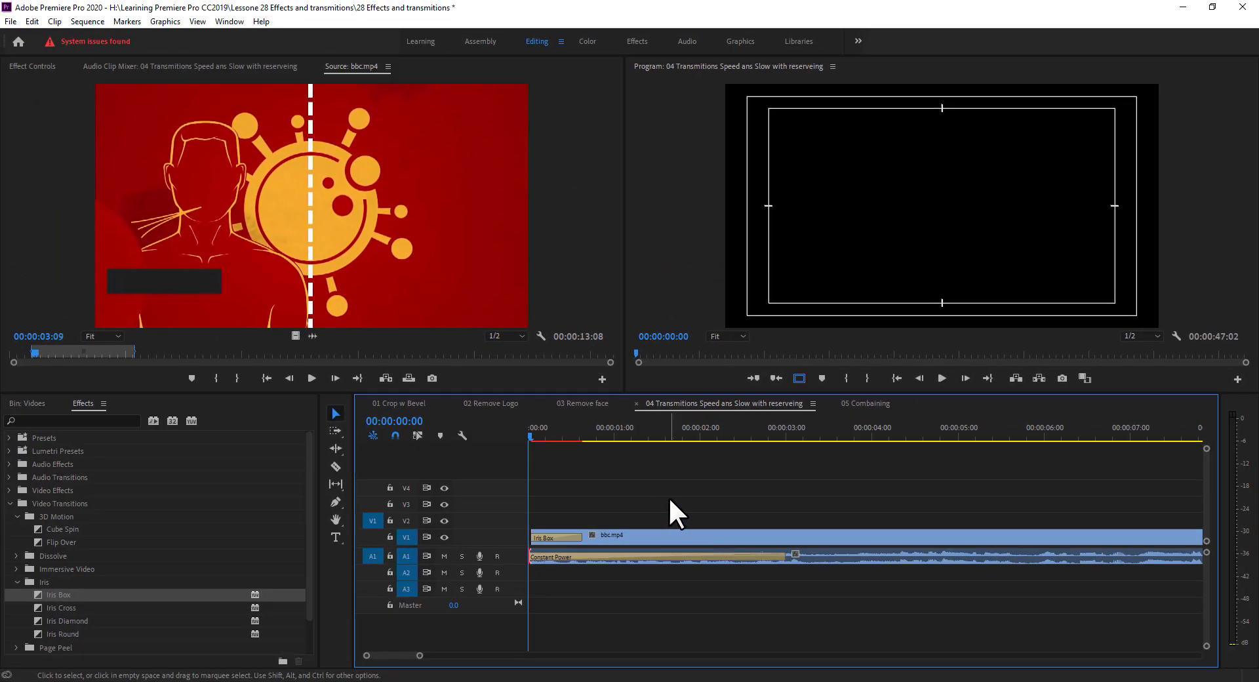
Play the opening from the sequence's beginning twice to check the audio fade-in with the Iris Box transition
key("space")
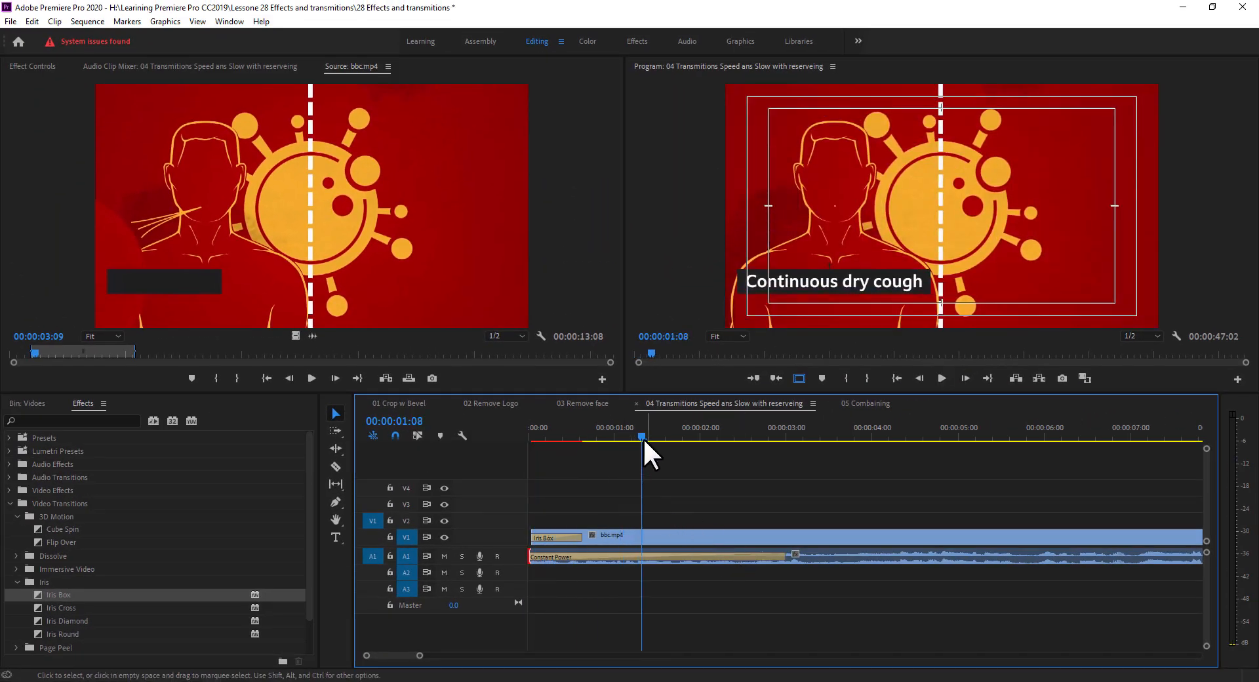
left_click_drag(643, 438, 498, 439)
key("space")
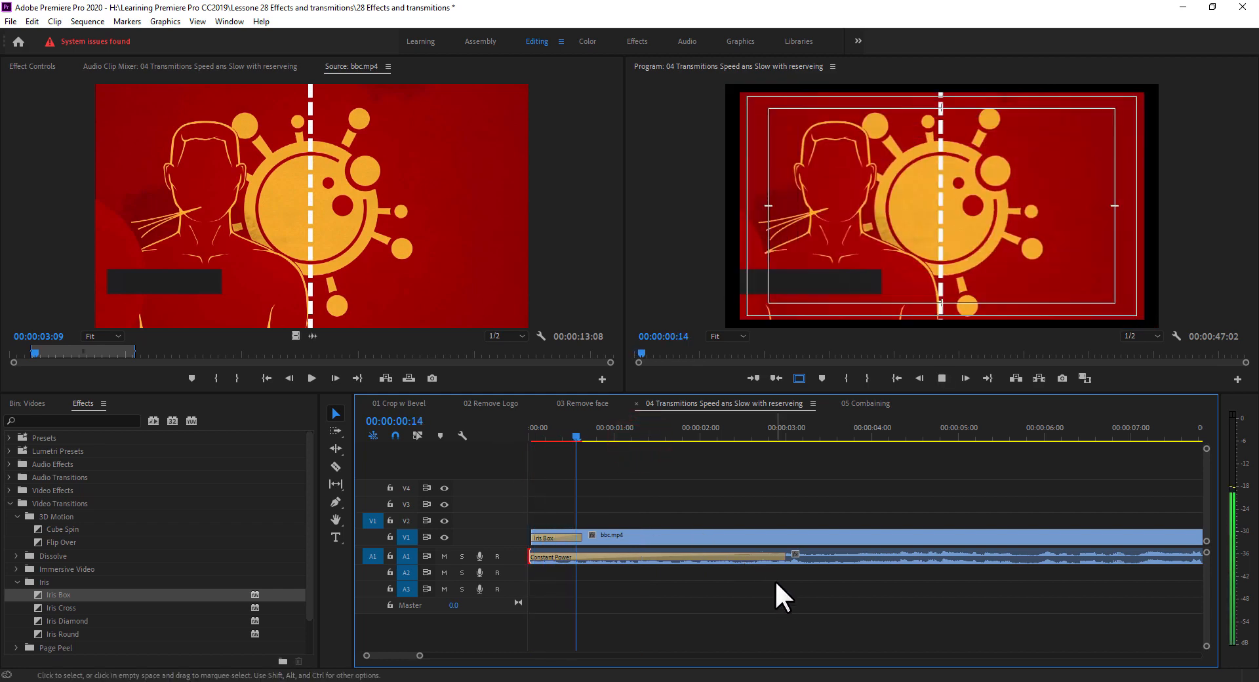
Shorten the Constant Power transition on A1 to about 1 second and replay it from the sequence's beginning
left_click(773, 557)
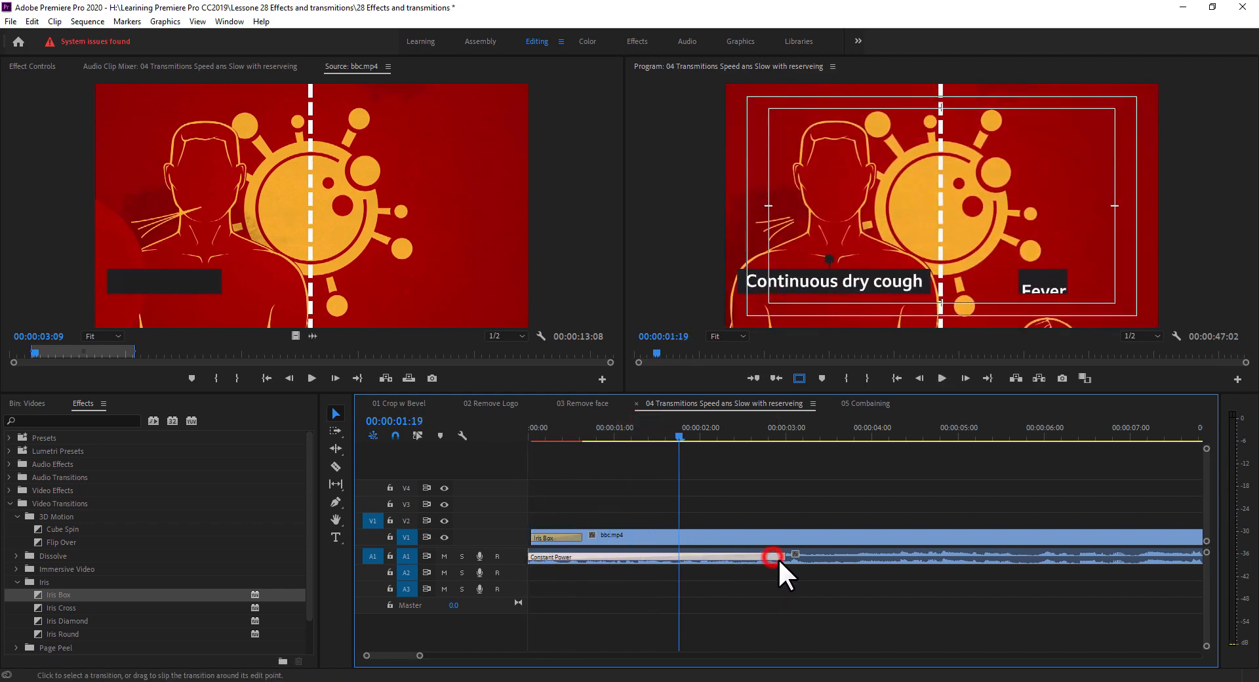
left_click_drag(778, 557, 613, 555)
left_click_drag(574, 427, 509, 422)
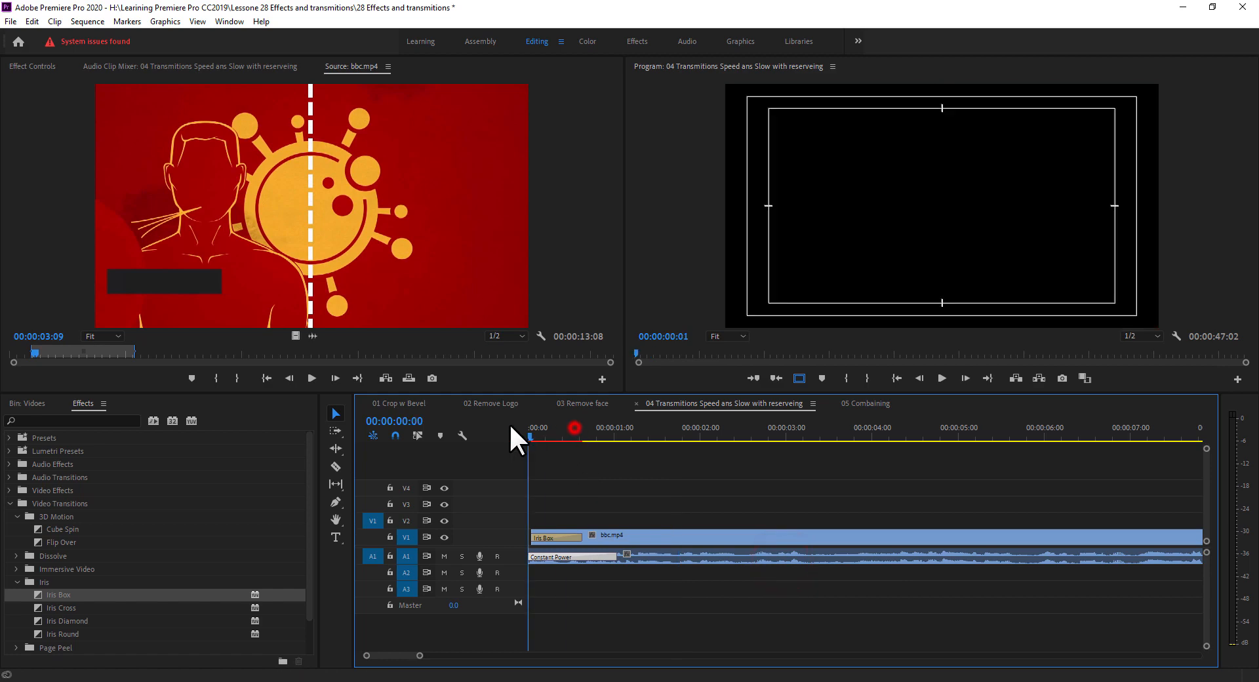
key("space")
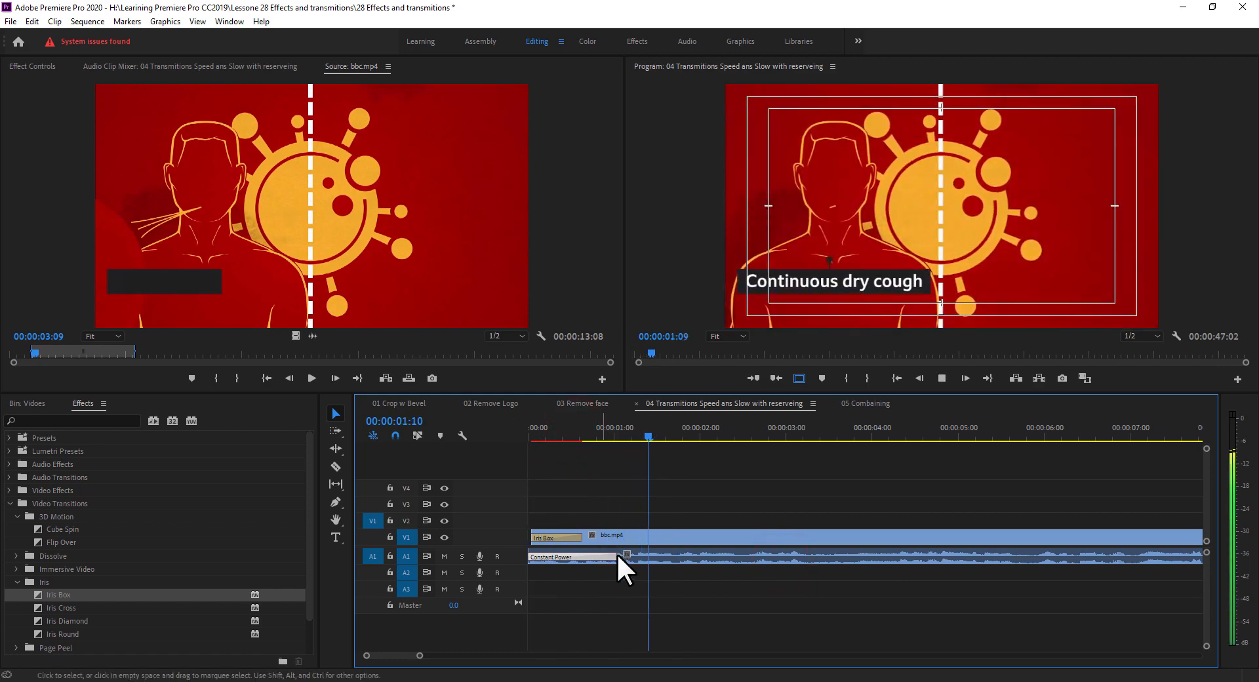
key("space")
Extend the Constant Power transition on A1 to about 1.7 seconds and play the opening from the beginning
left_click_drag(613, 557, 676, 555)
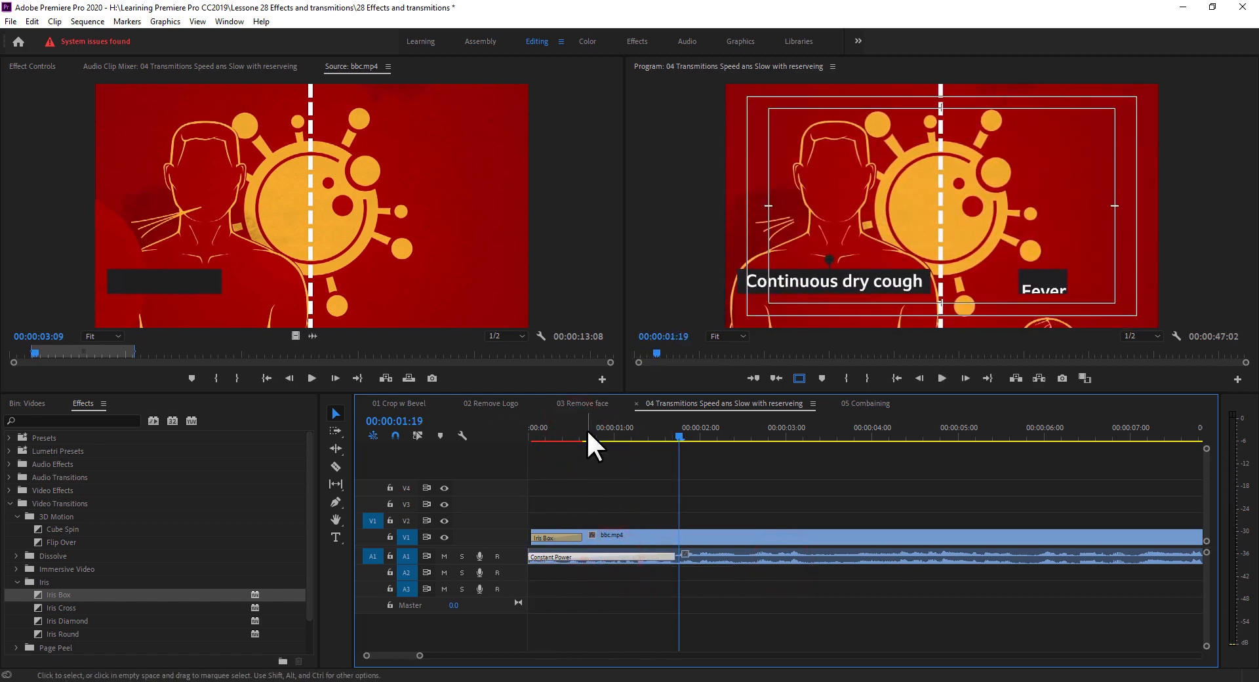
left_click_drag(583, 429, 517, 445)
key("space")
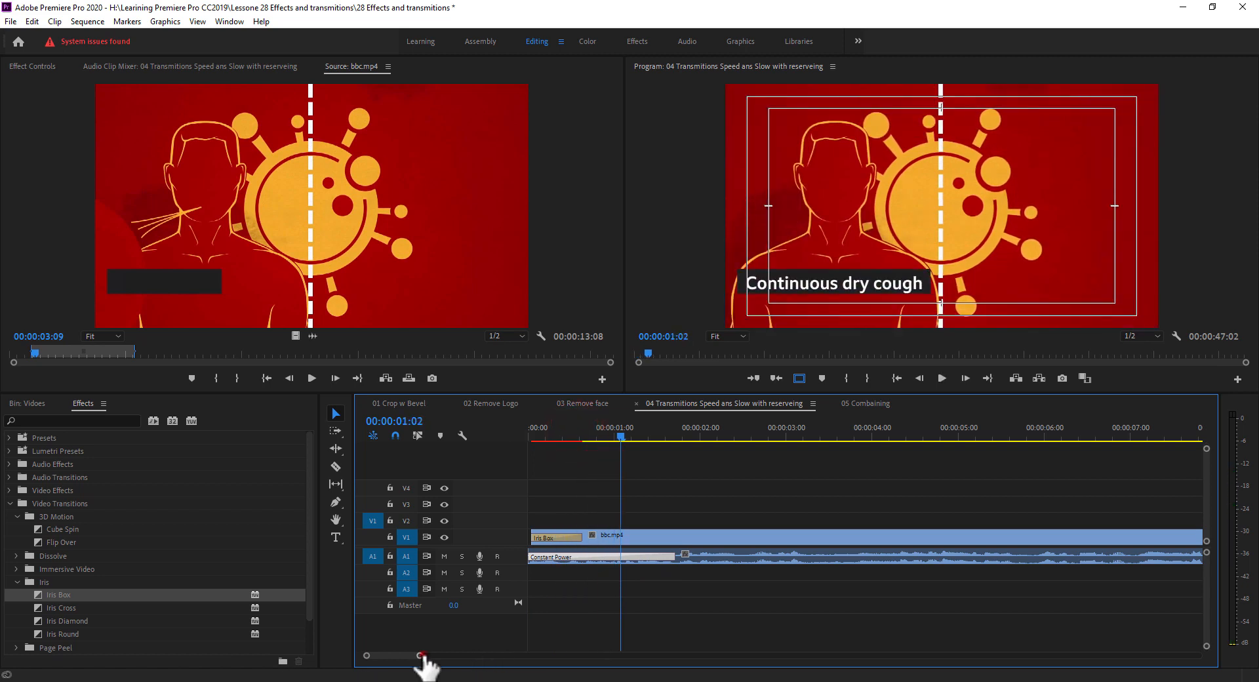
left_click_drag(420, 655, 515, 657)
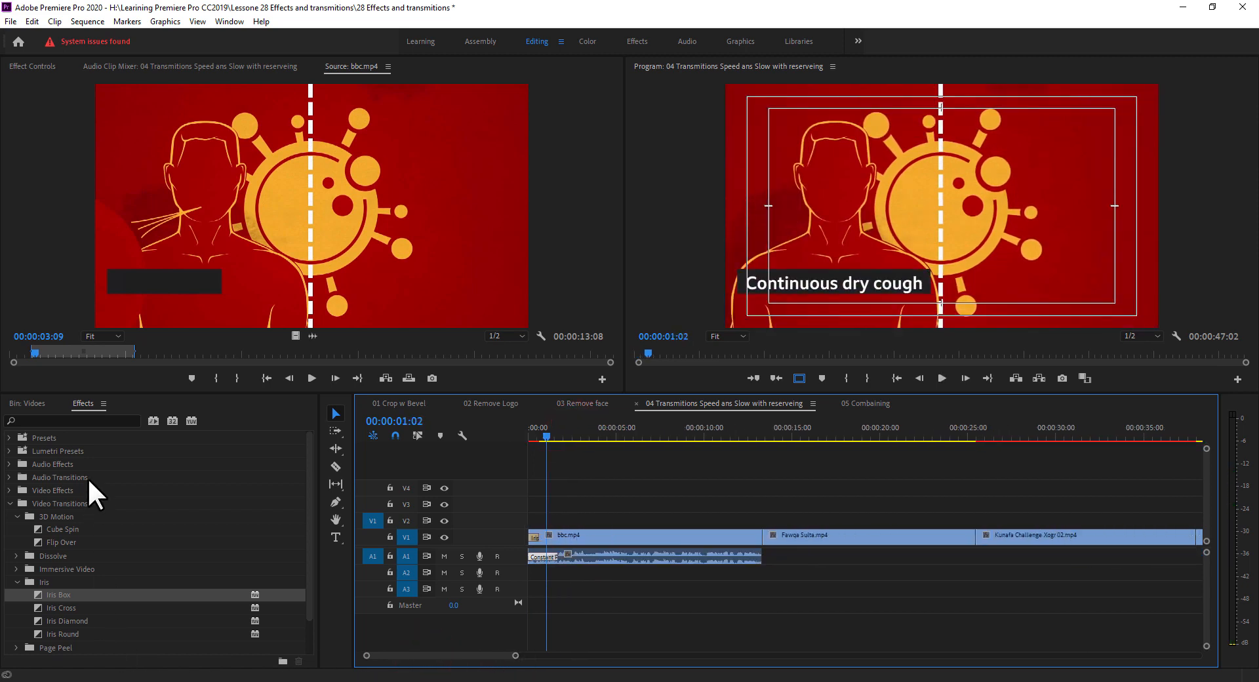
Apply the Cross Zoom transition to the cut between bbc.mp4 and Fawqa Sulta.mp4 on V1
left_click(308, 544)
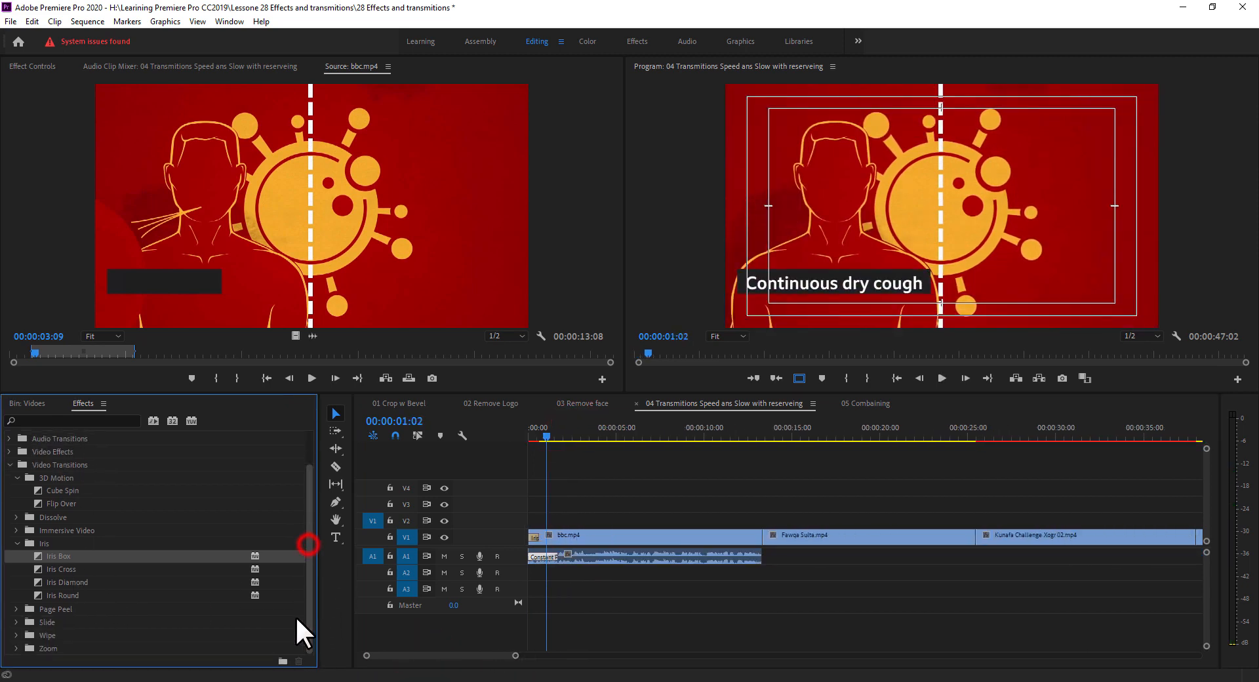
scroll(295, 616, "down", 1)
left_click(16, 648)
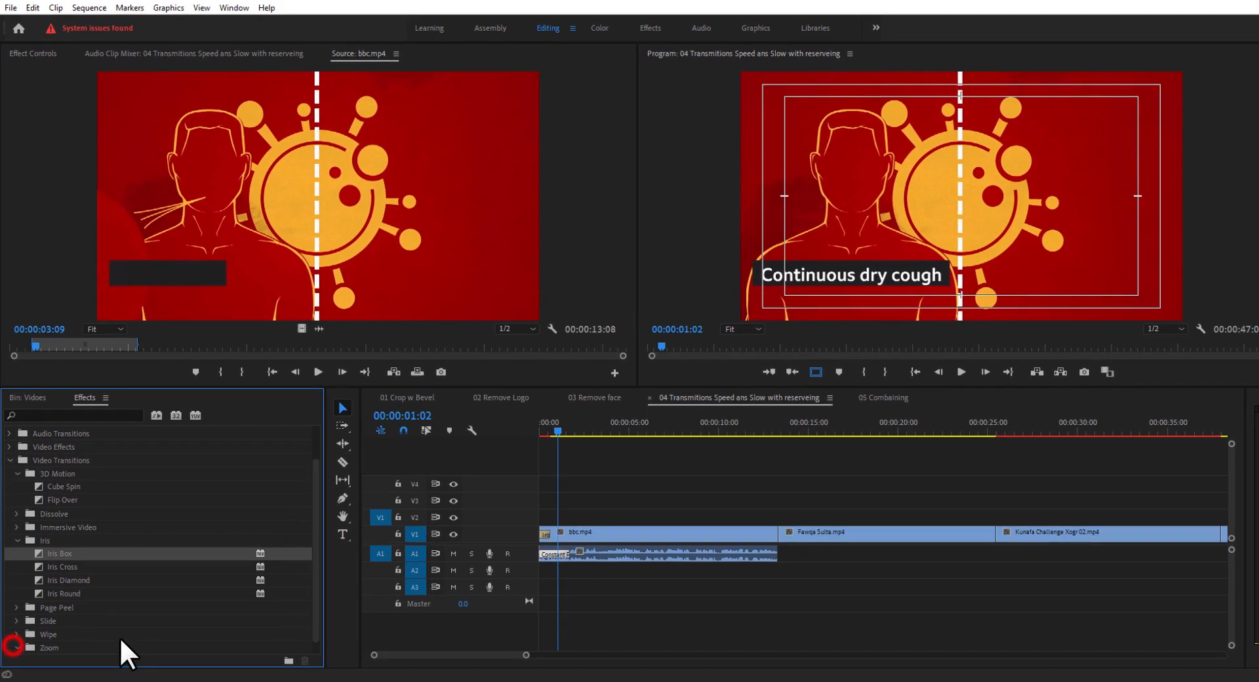
left_click(310, 563)
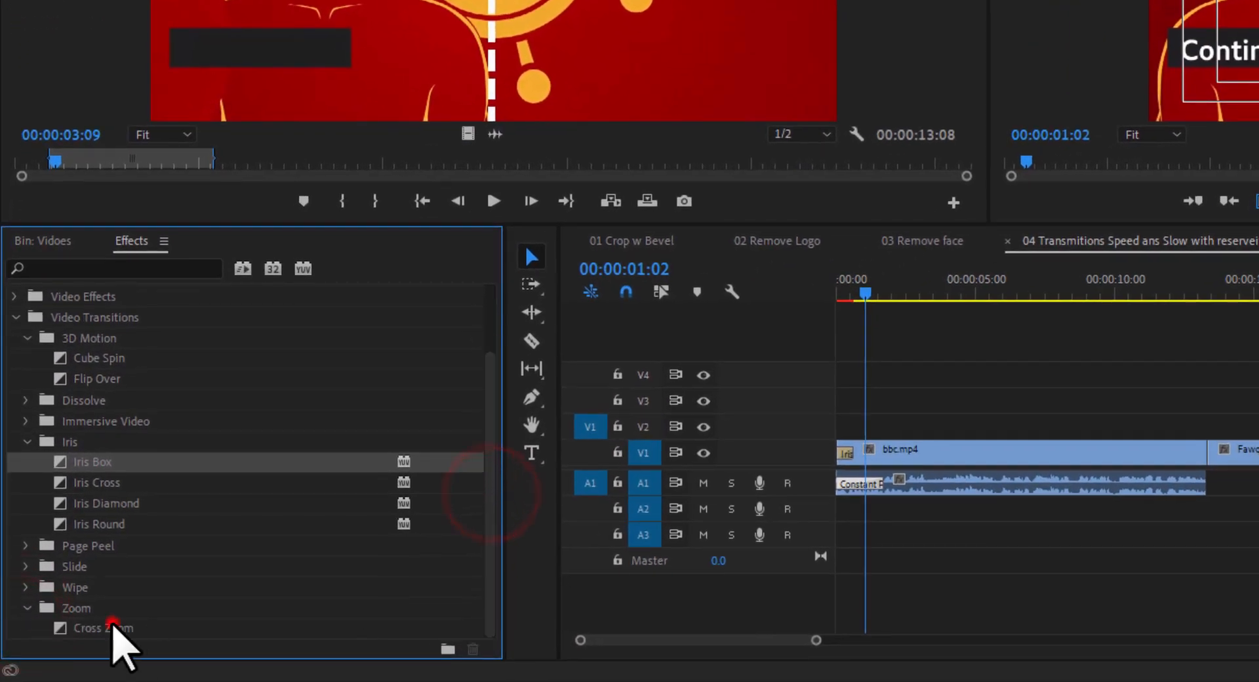
left_click_drag(112, 623, 1212, 459)
left_click_drag(728, 461, 726, 455)
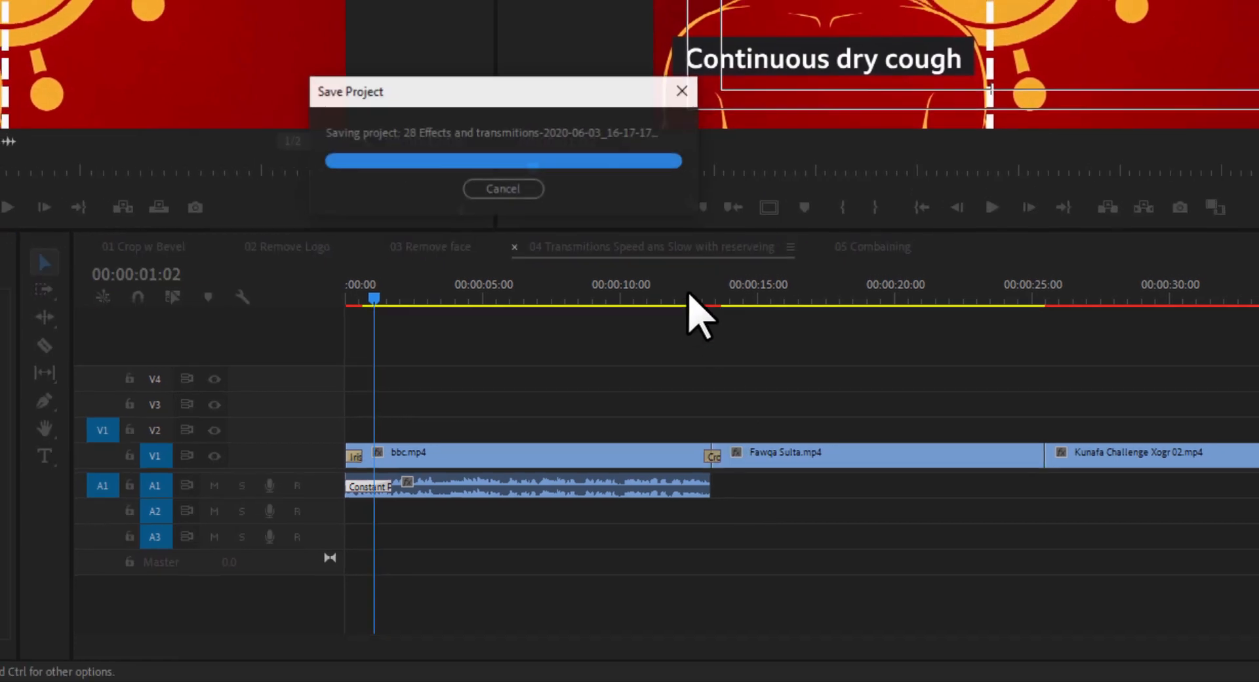
Play across the Cross Zoom transition from about 12 seconds, and extend the A1 audio clip to end at about 25 seconds
left_click(700, 289)
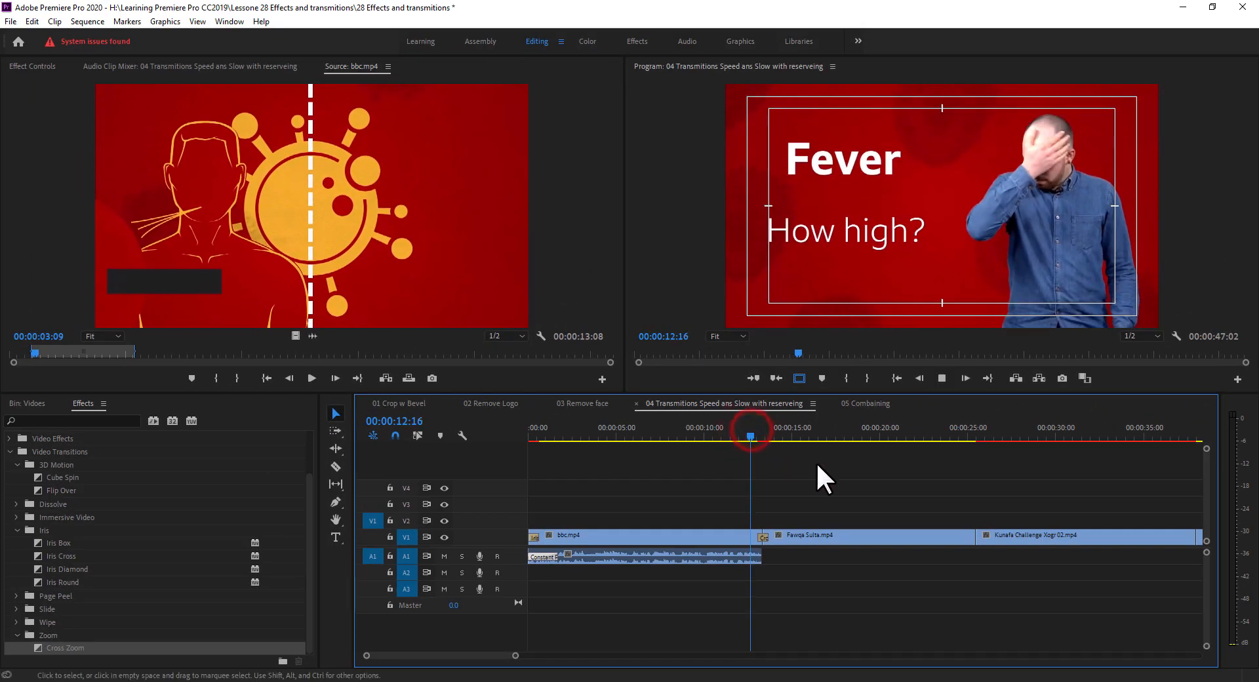
key("space")
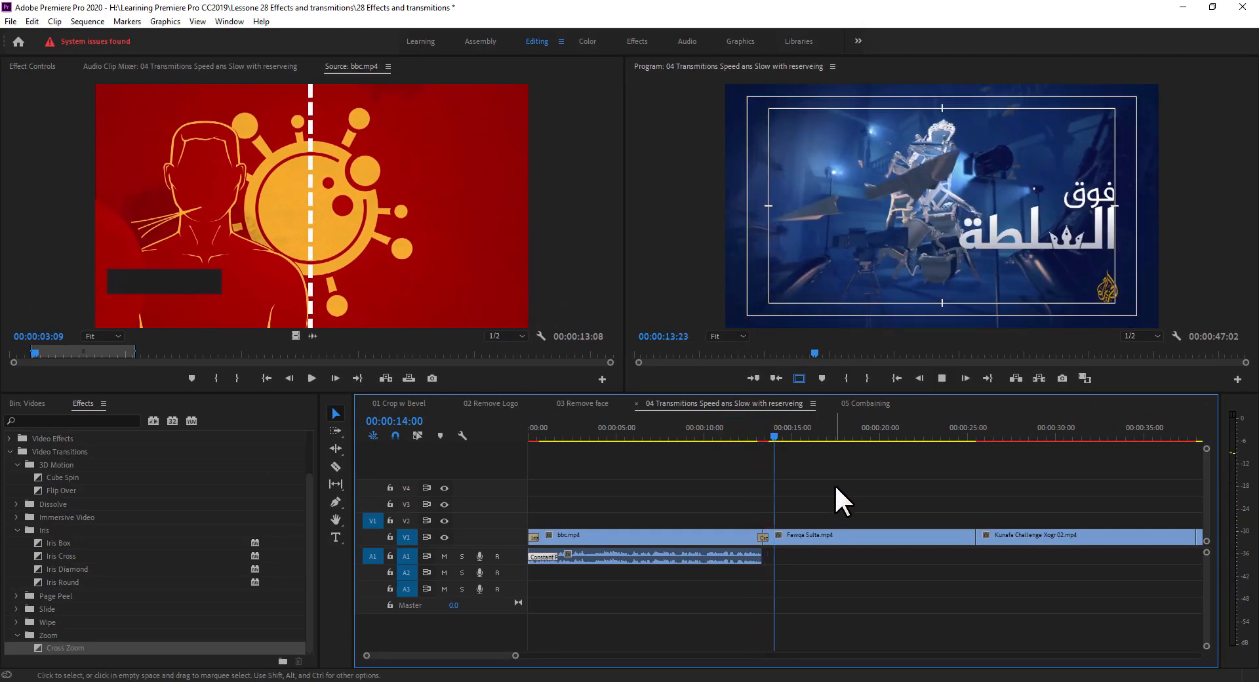
key("space")
left_click_drag(758, 561, 962, 561)
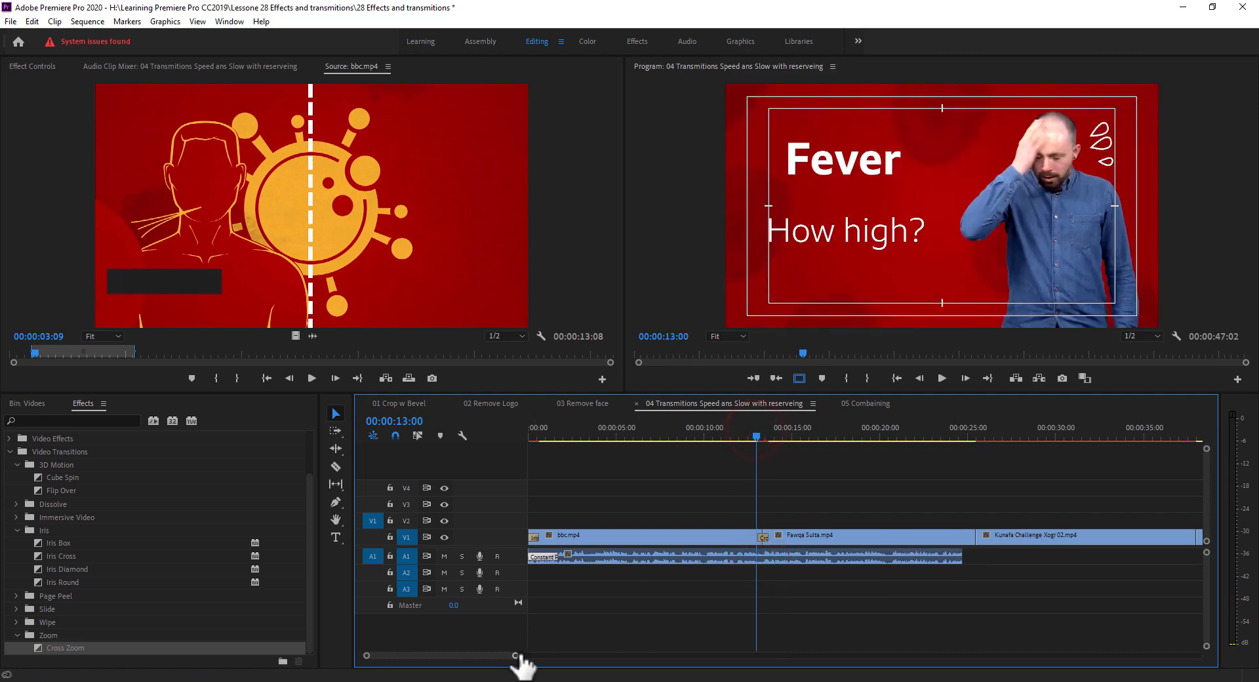
Scrub through the Cross Zoom transition from 00:00:13:03 to 00:00:13:09 to inspect the zoom
left_click_drag(515, 655, 445, 655)
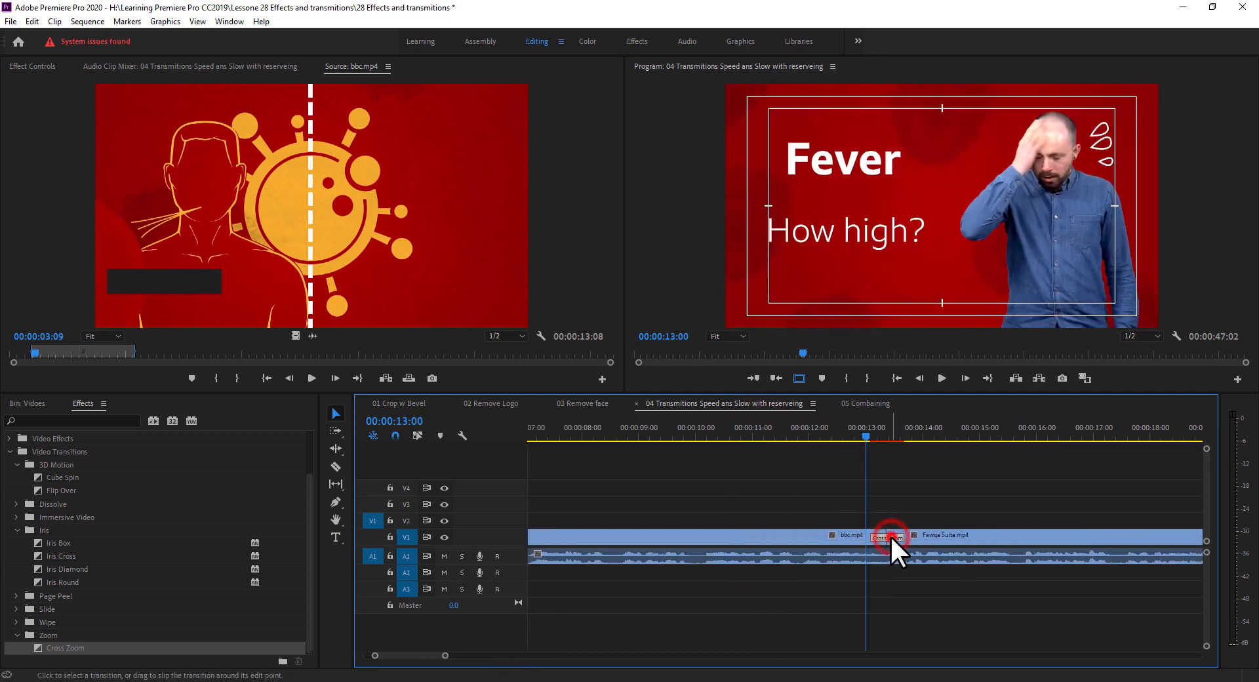
double_click(891, 537)
left_click(698, 359)
left_click(875, 436)
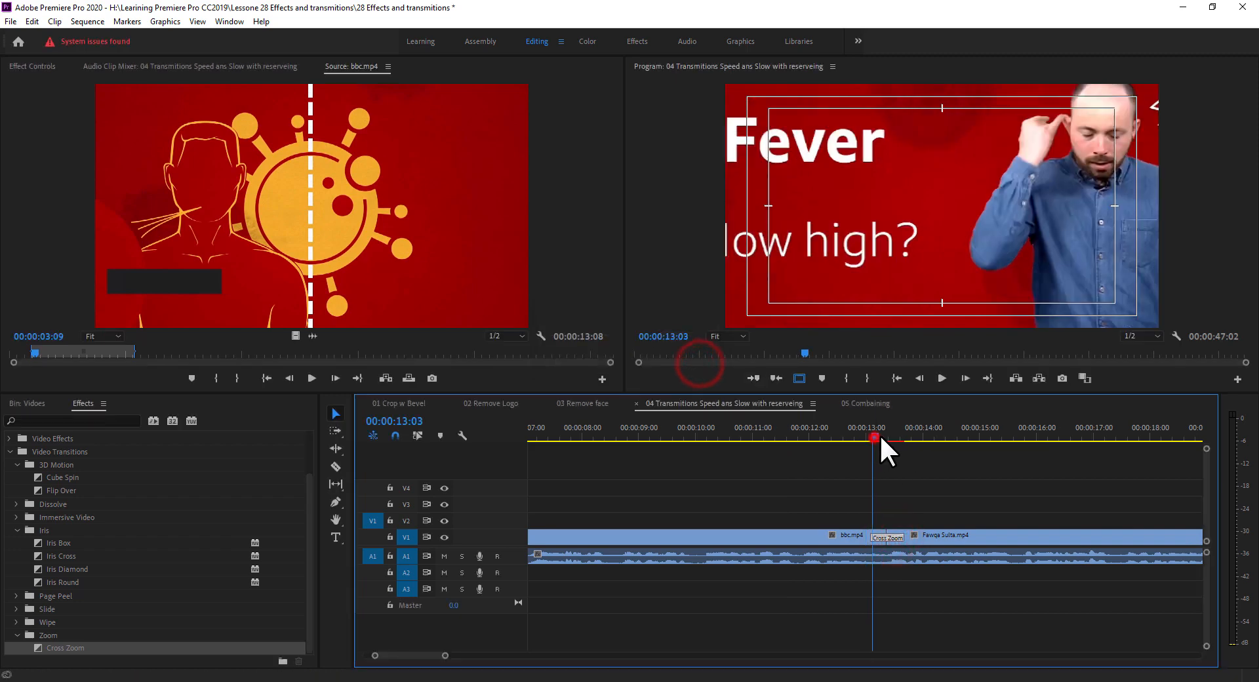
left_click_drag(879, 434, 887, 434)
Shift the Cross Zoom's centre point slightly on image B, and set its start to 6.7 and its end to 96.5
left_click(30, 66)
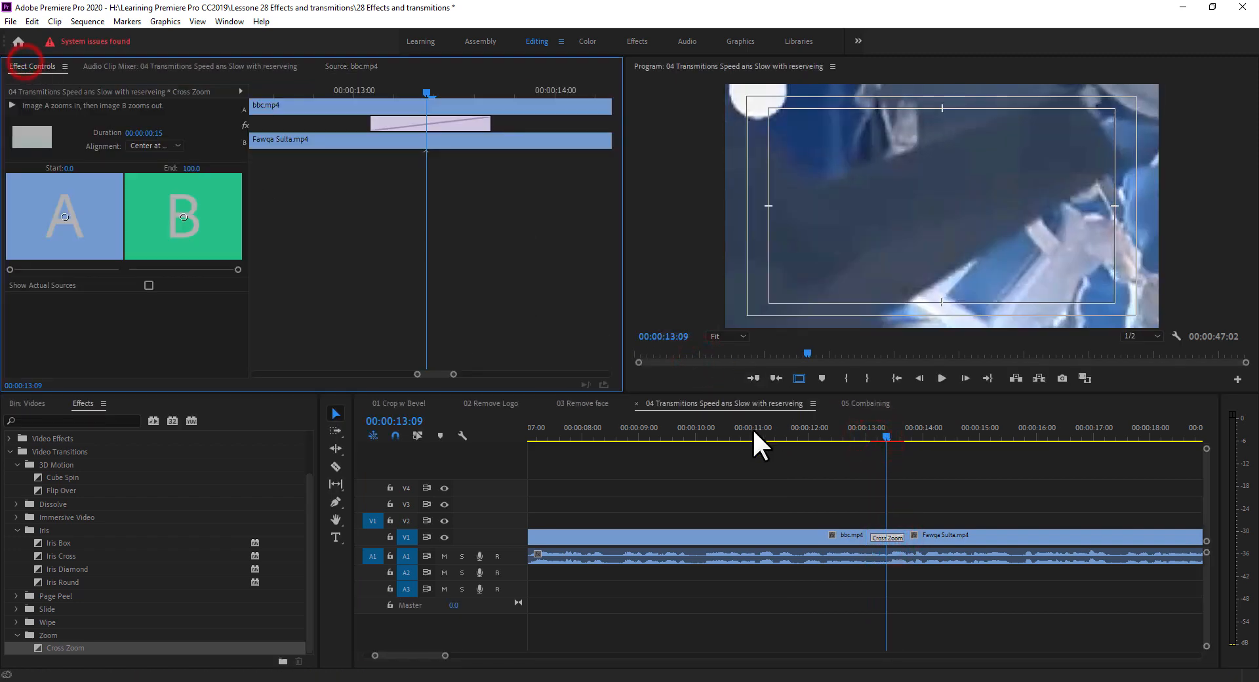
left_click(895, 536)
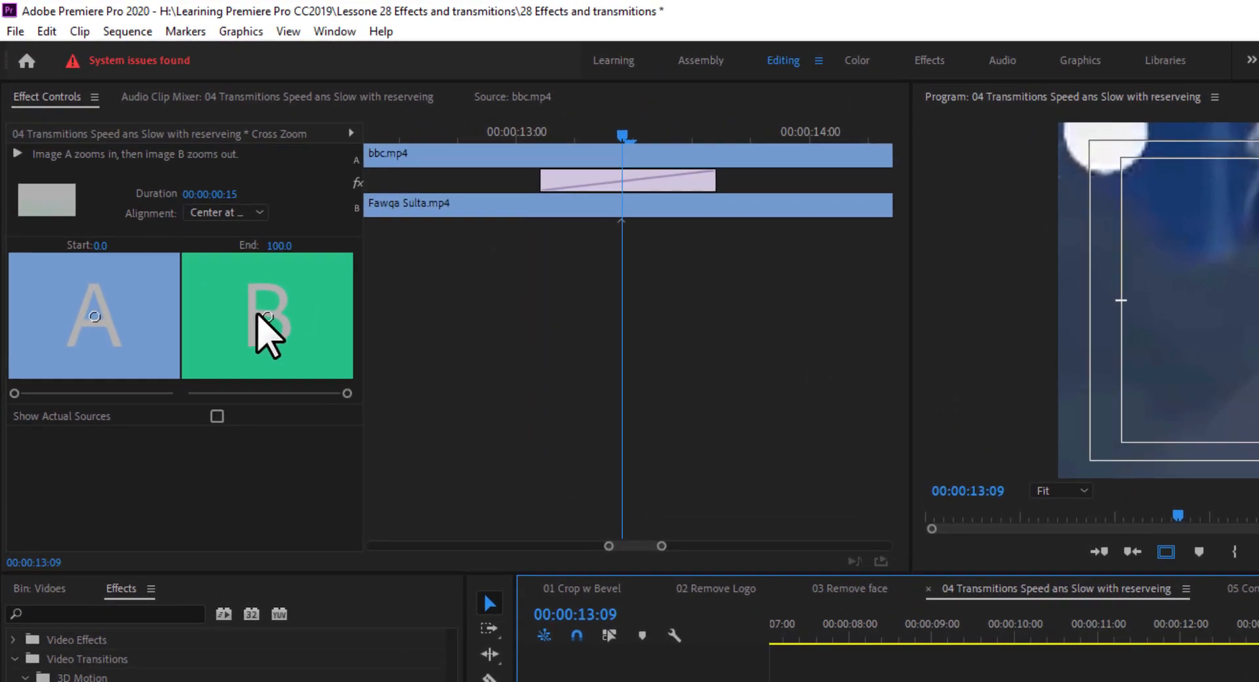
left_click(183, 216)
left_click_drag(265, 313, 284, 343)
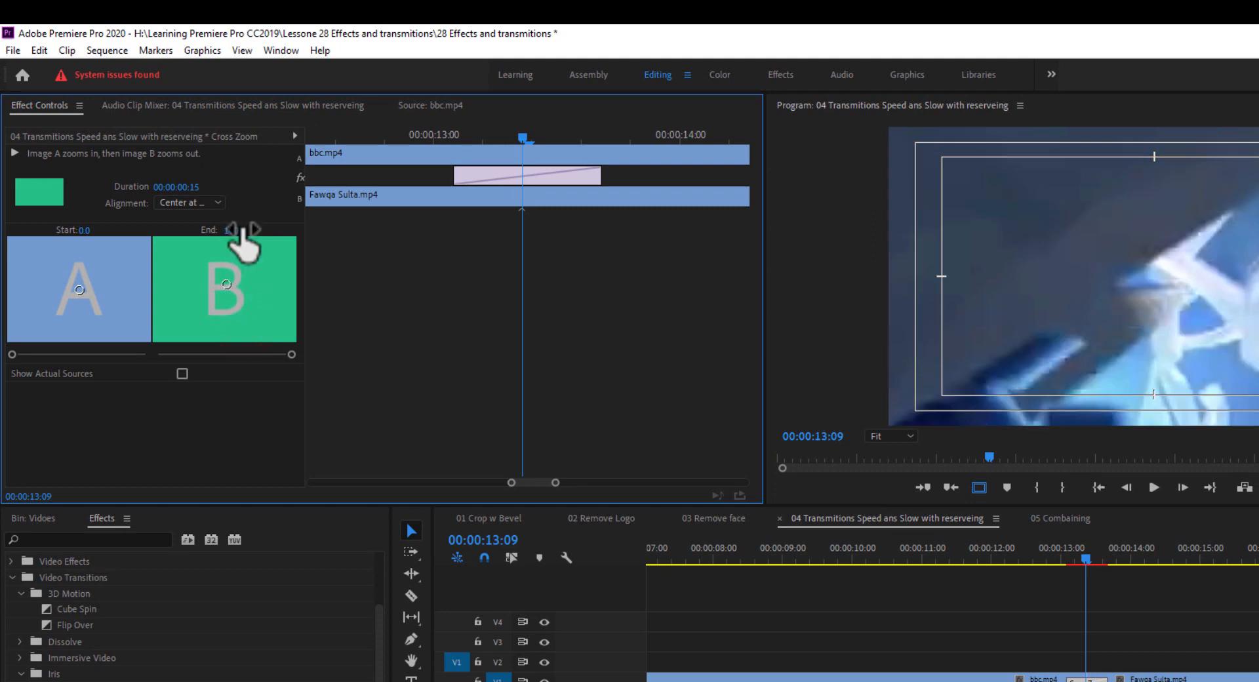
left_click_drag(241, 228, 244, 228)
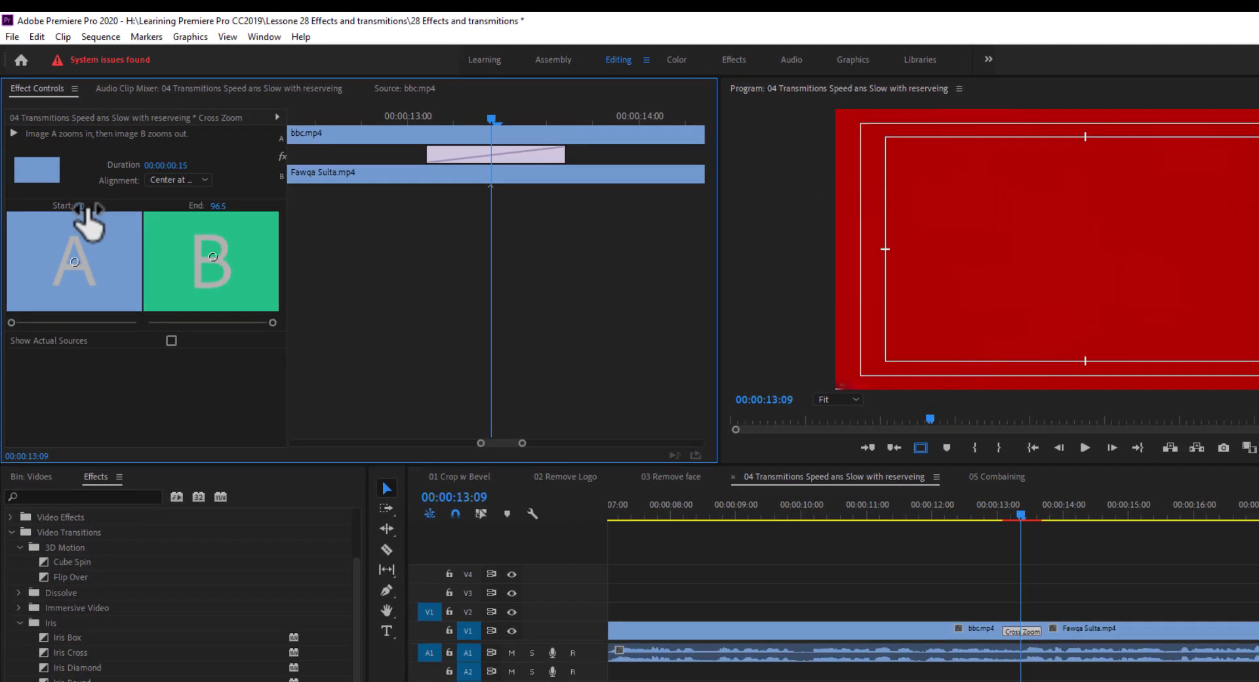
left_click_drag(85, 233, 87, 232)
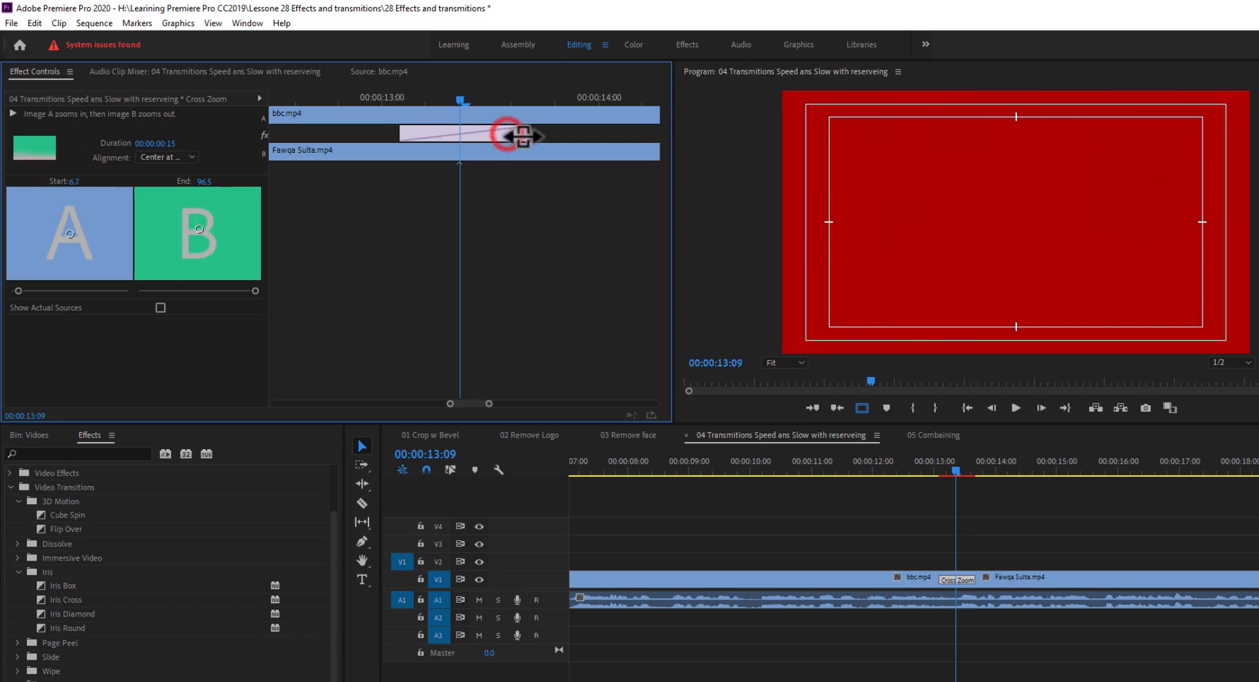
Lengthen the Cross Zoom to 00:00:01:04 centred on the cut, and move image A's zoom centre to its upper-left corner
left_click_drag(522, 136, 580, 135)
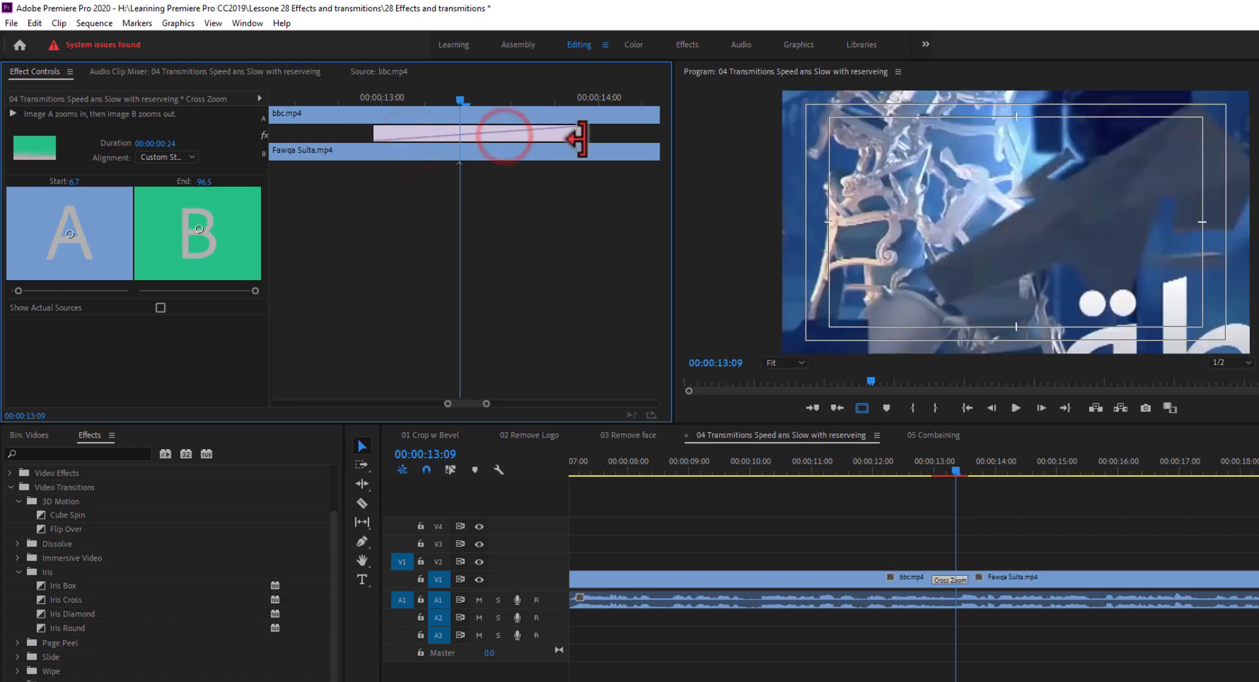
left_click_drag(377, 134, 330, 134)
left_click_drag(68, 231, 84, 199)
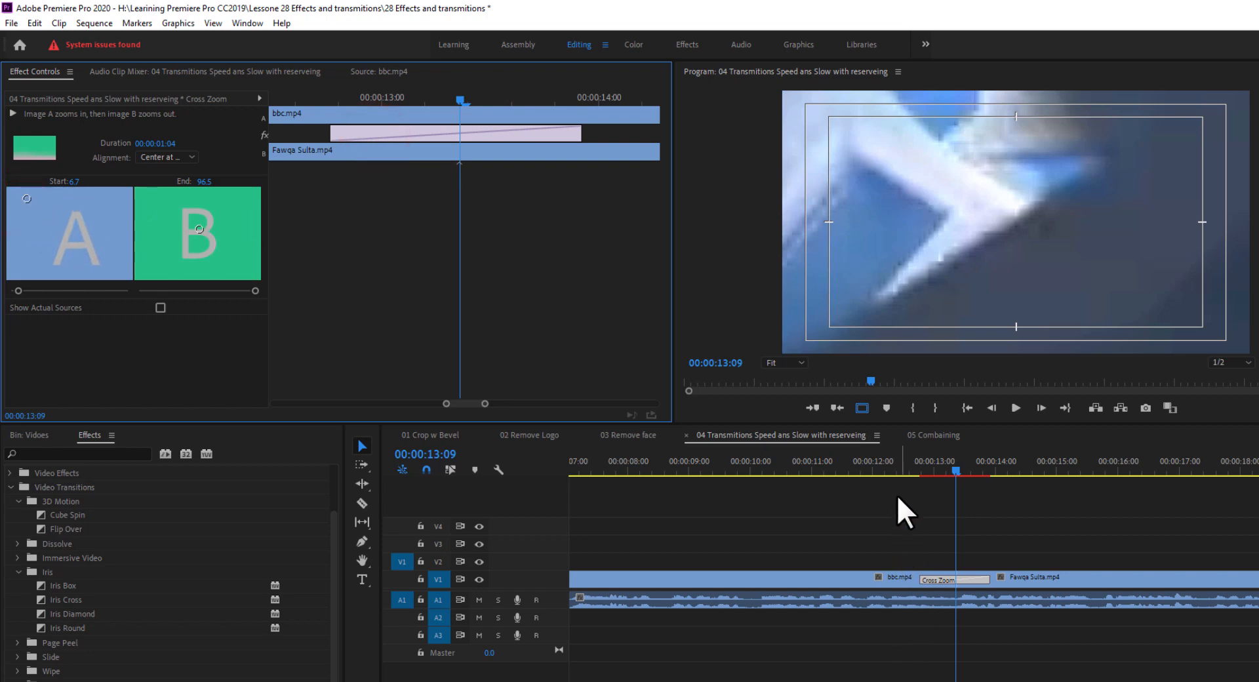
Play the sequence from 00:00:11:18 through the Cross Zoom to check the new zoom centre
left_click(856, 467)
key("space")
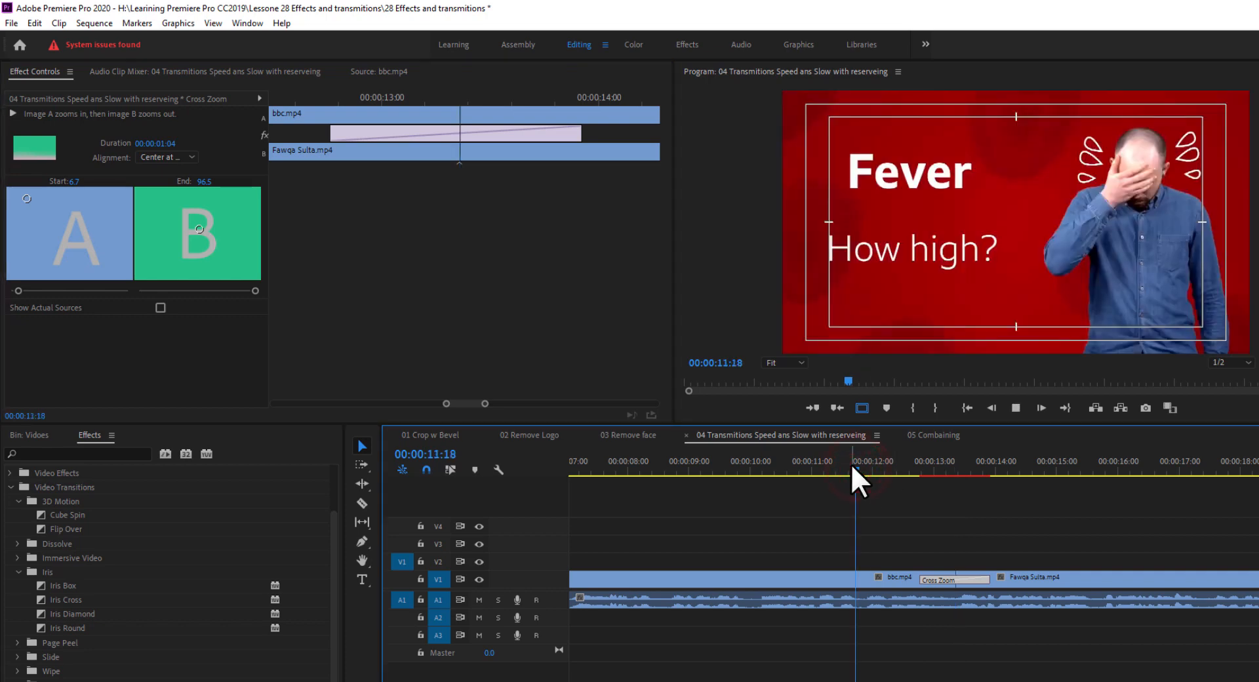
key("space")
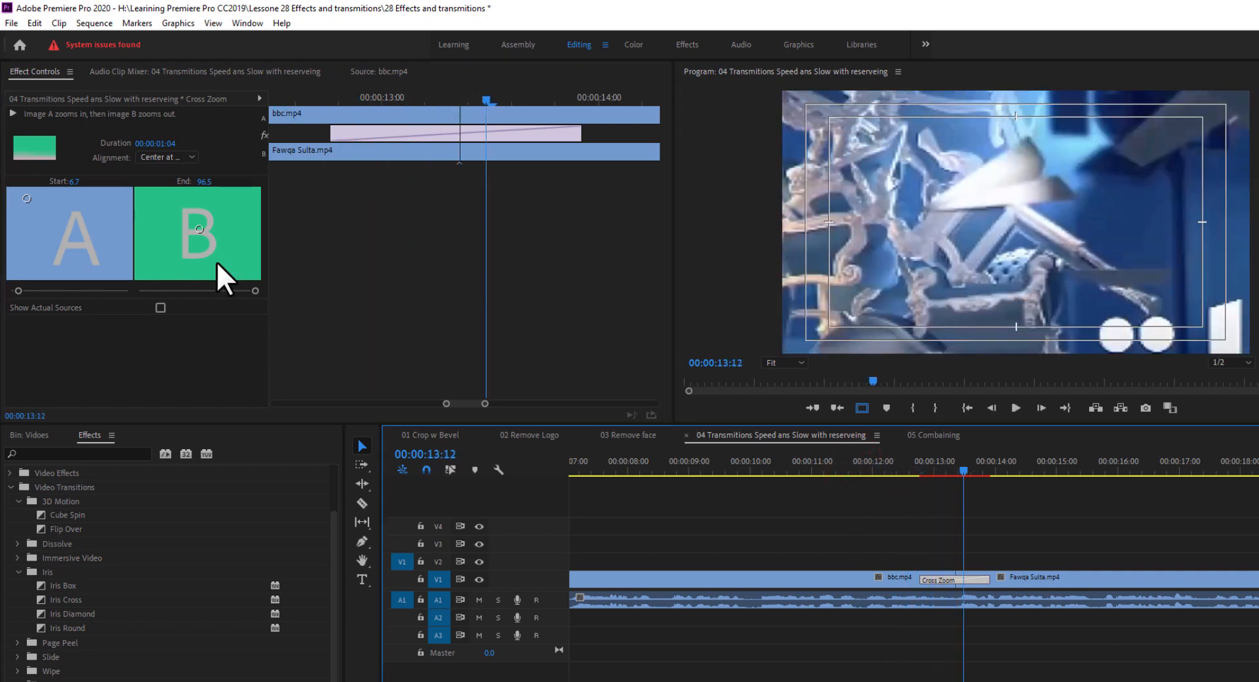
Show the transition's actual sources, and place the zoom centres on the man's face in image A and the golden logo in image B
left_click(933, 476)
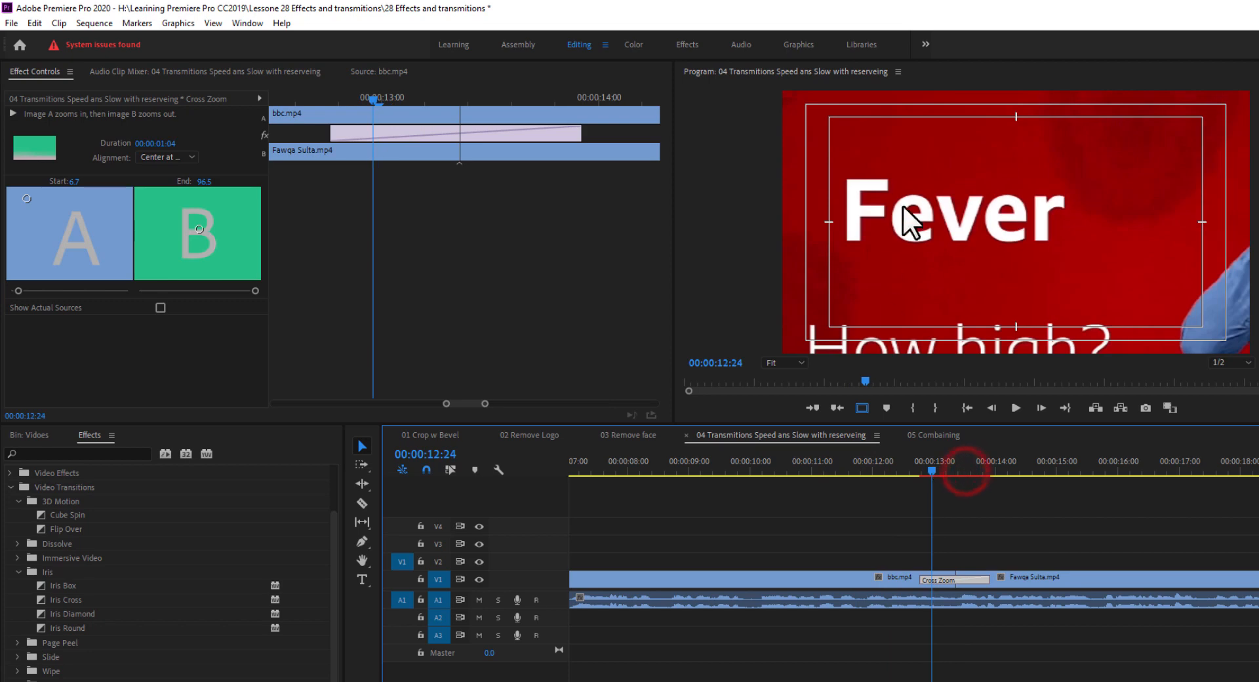
left_click(32, 196)
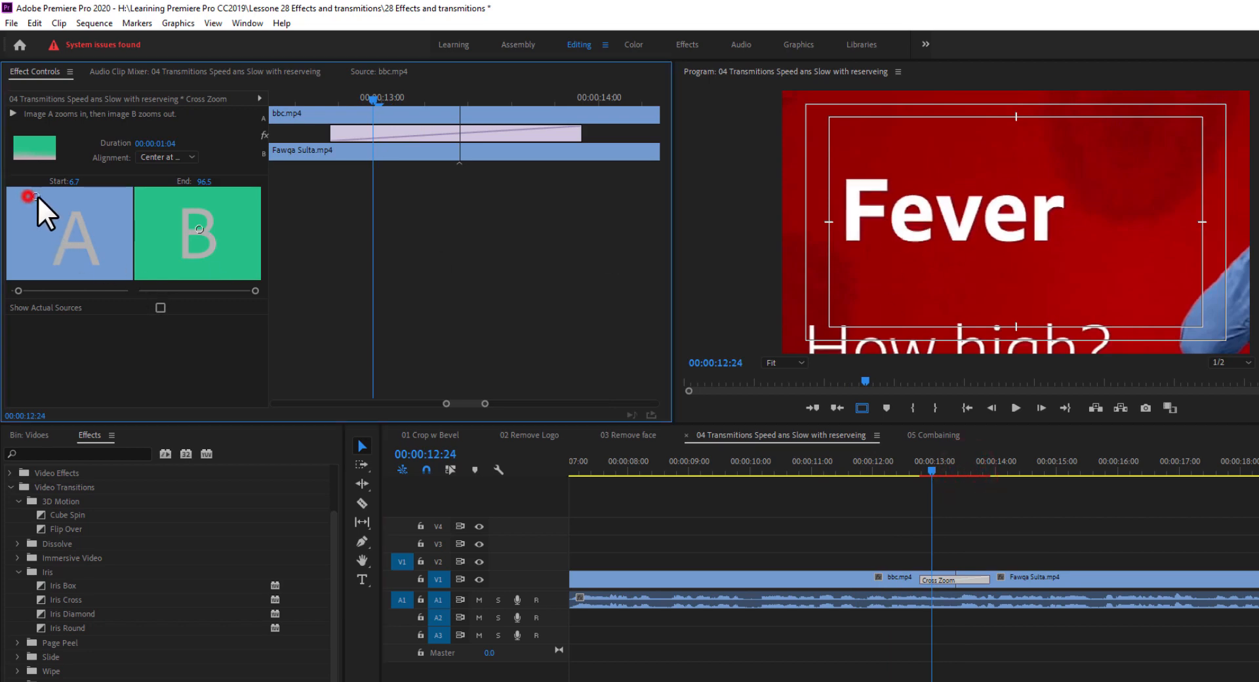
left_click(160, 307)
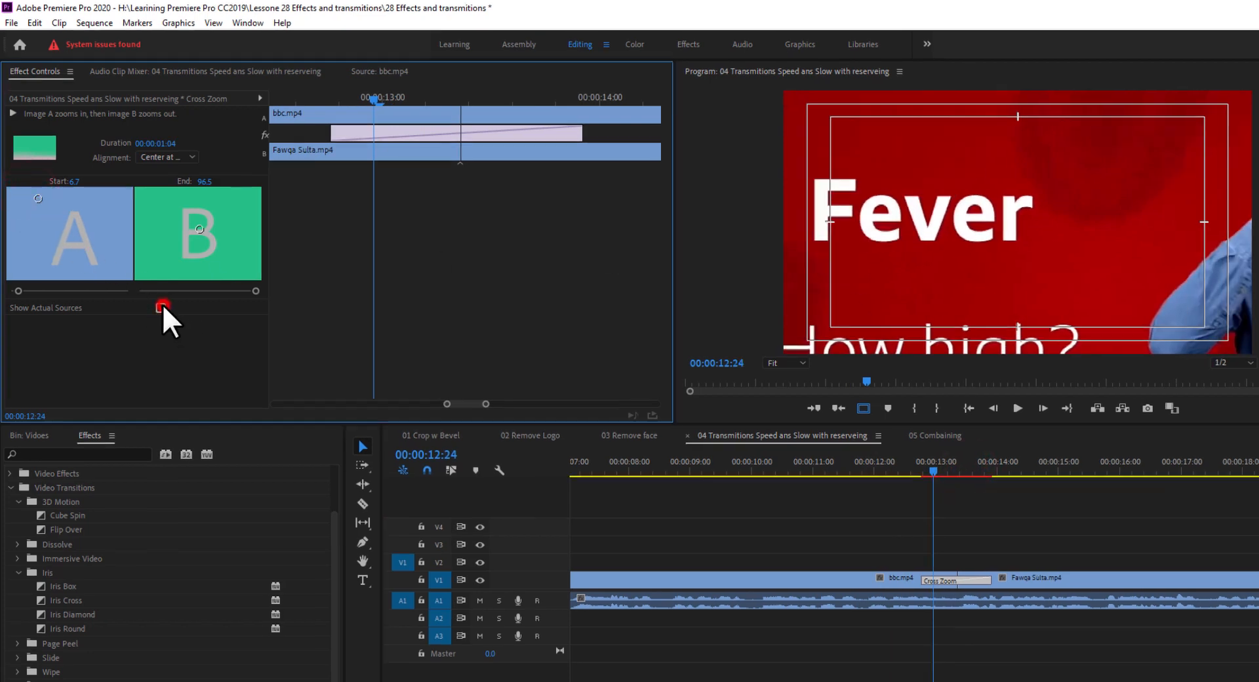
left_click_drag(54, 200, 163, 236)
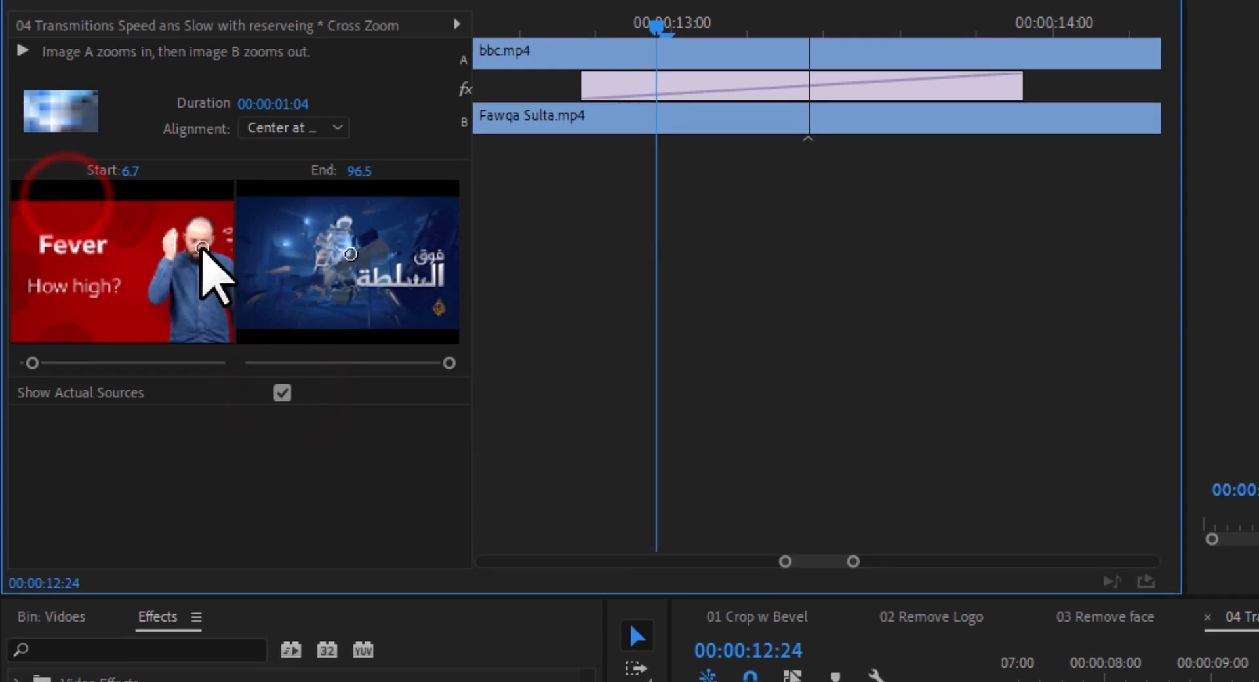
left_click_drag(204, 252, 179, 240)
left_click_drag(352, 250, 438, 311)
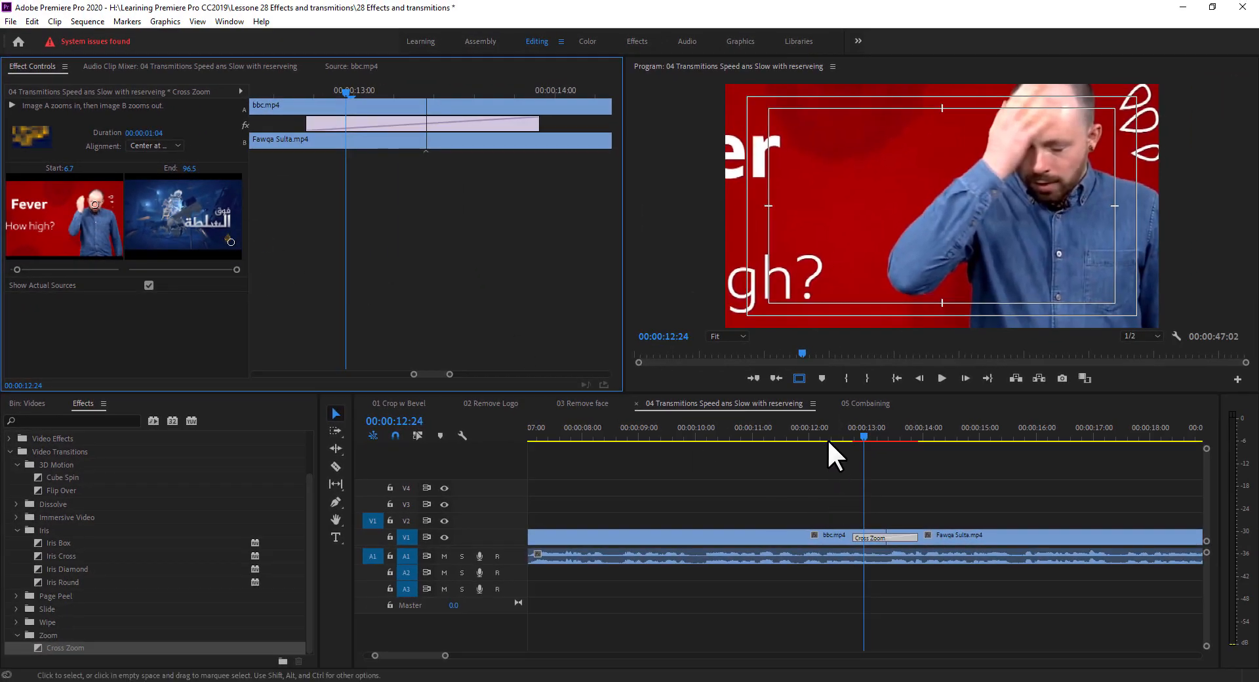
Play the Cross Zoom from about 12 seconds to check the zoom towards the face and out of the logo
left_click(823, 427)
key("space")
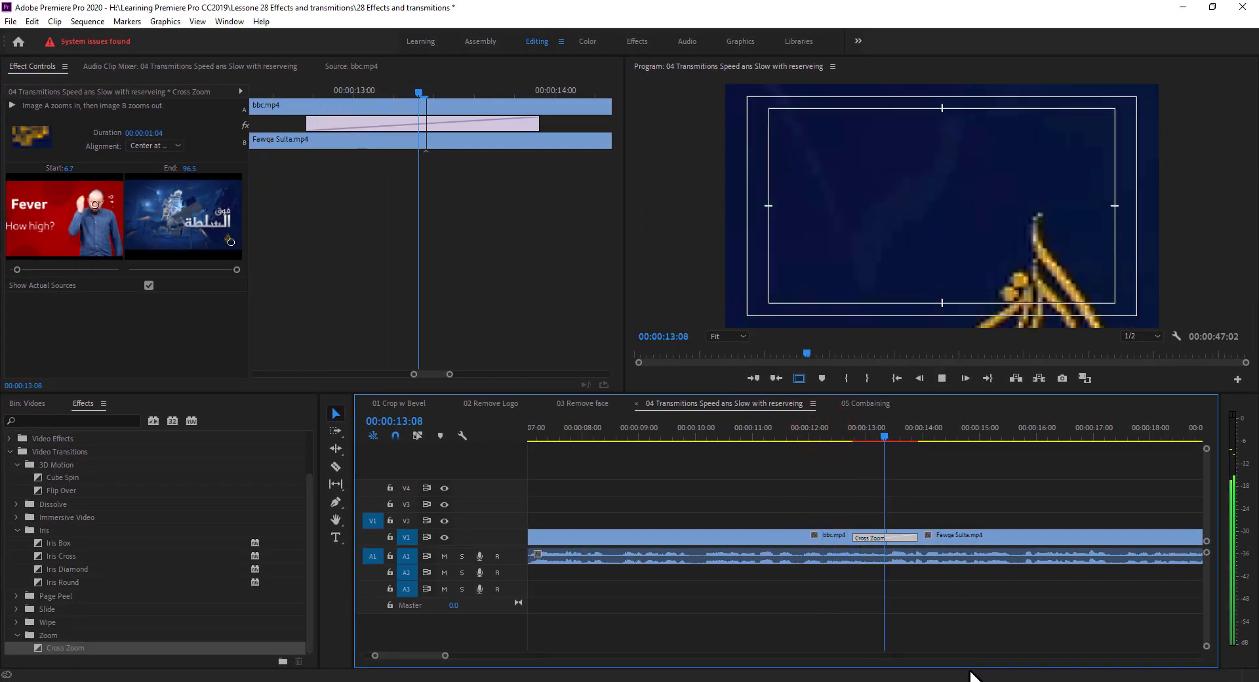
key("space")
key("space")
key("space")
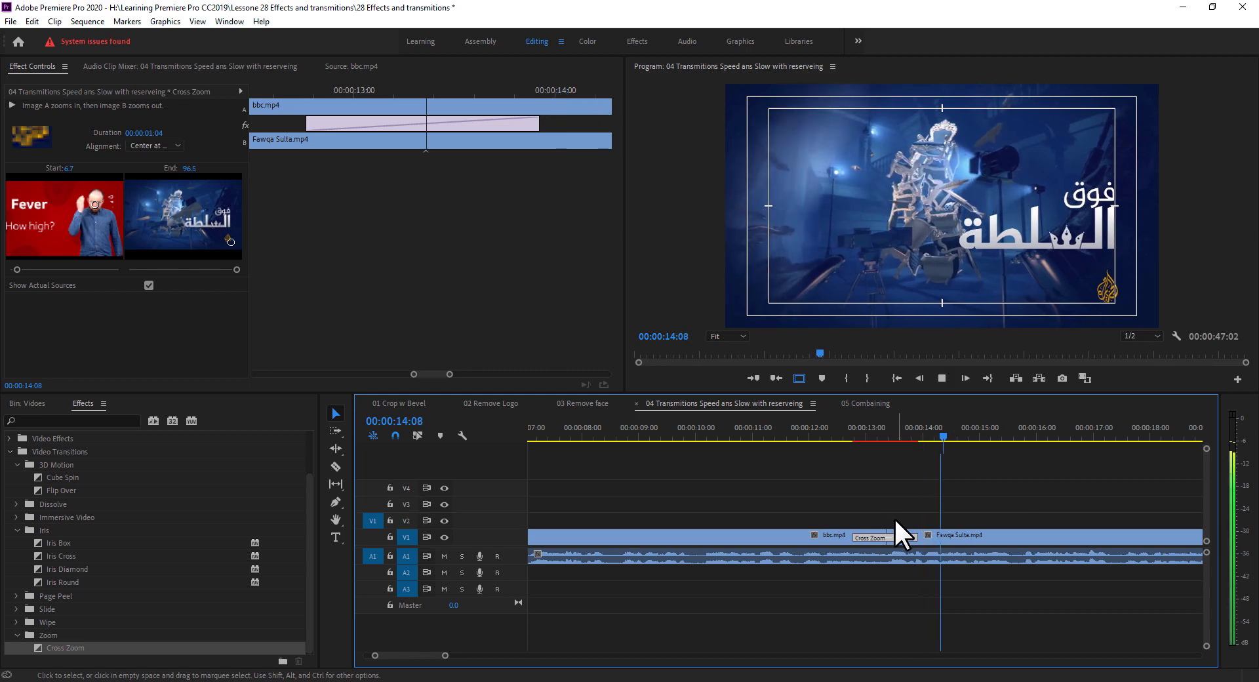
Add only the audio of Kunafa Challenge Xogr 02.mp4 to A1 directly beneath its video clip, and play it
left_click_drag(445, 657, 560, 655)
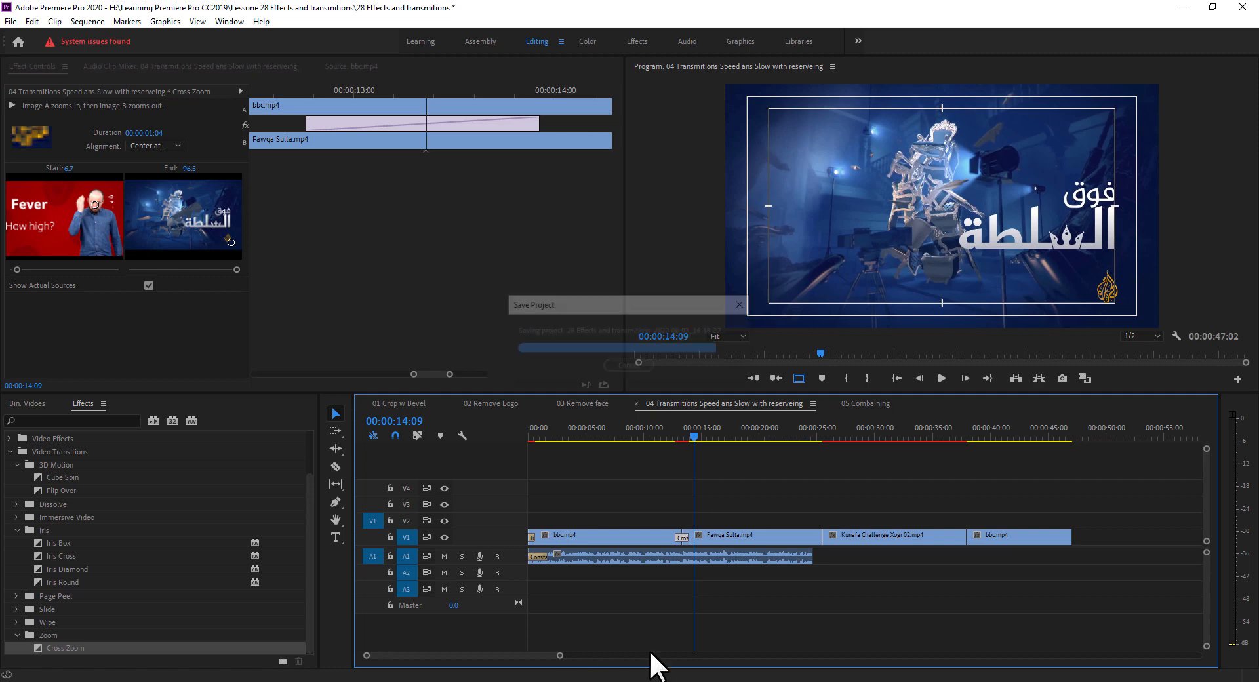
left_click(830, 428)
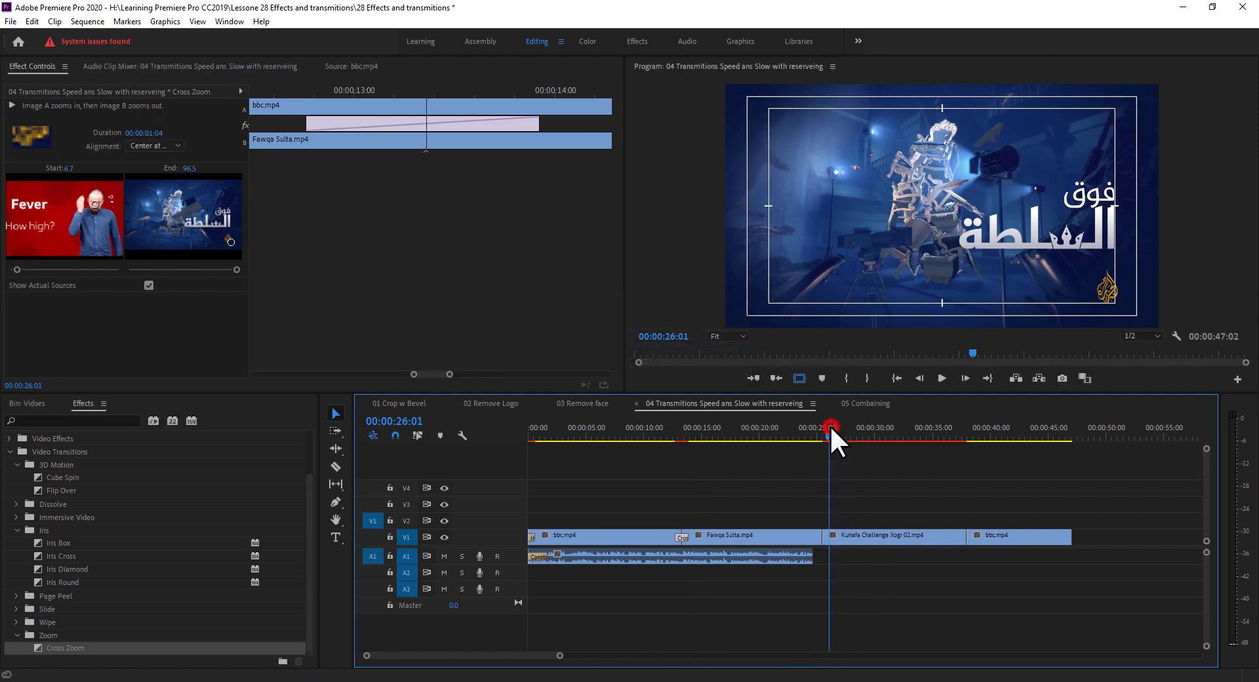
left_click(882, 533)
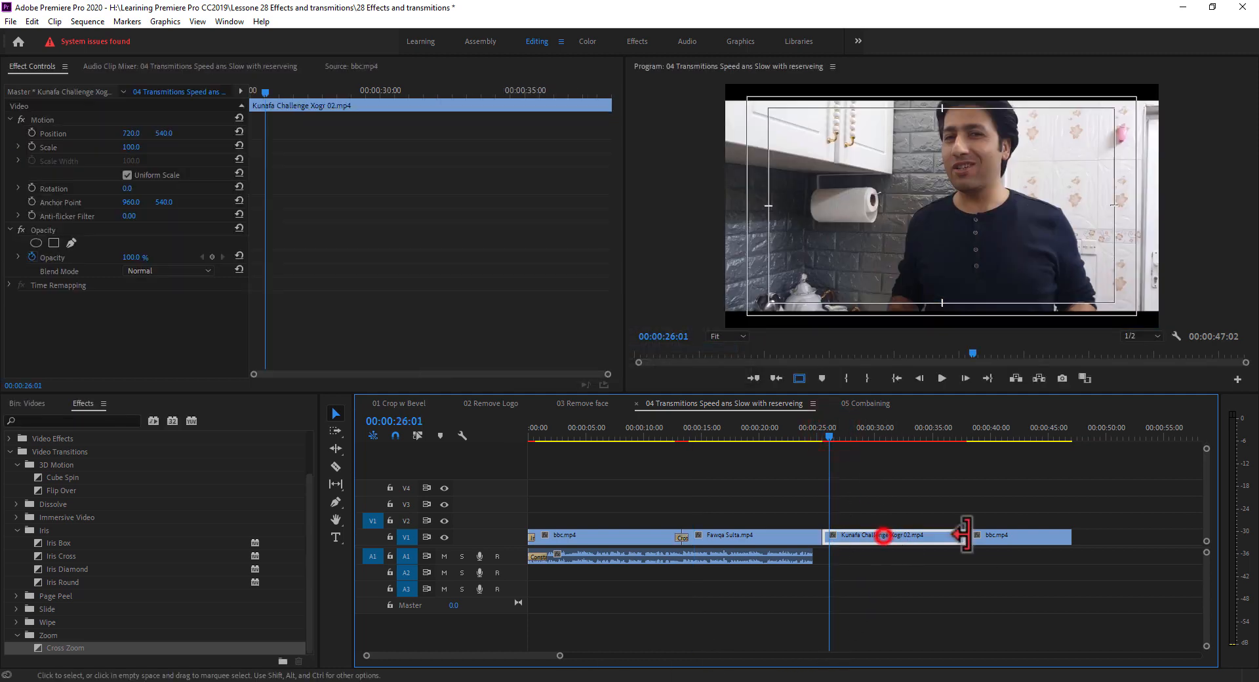
double_click(870, 539)
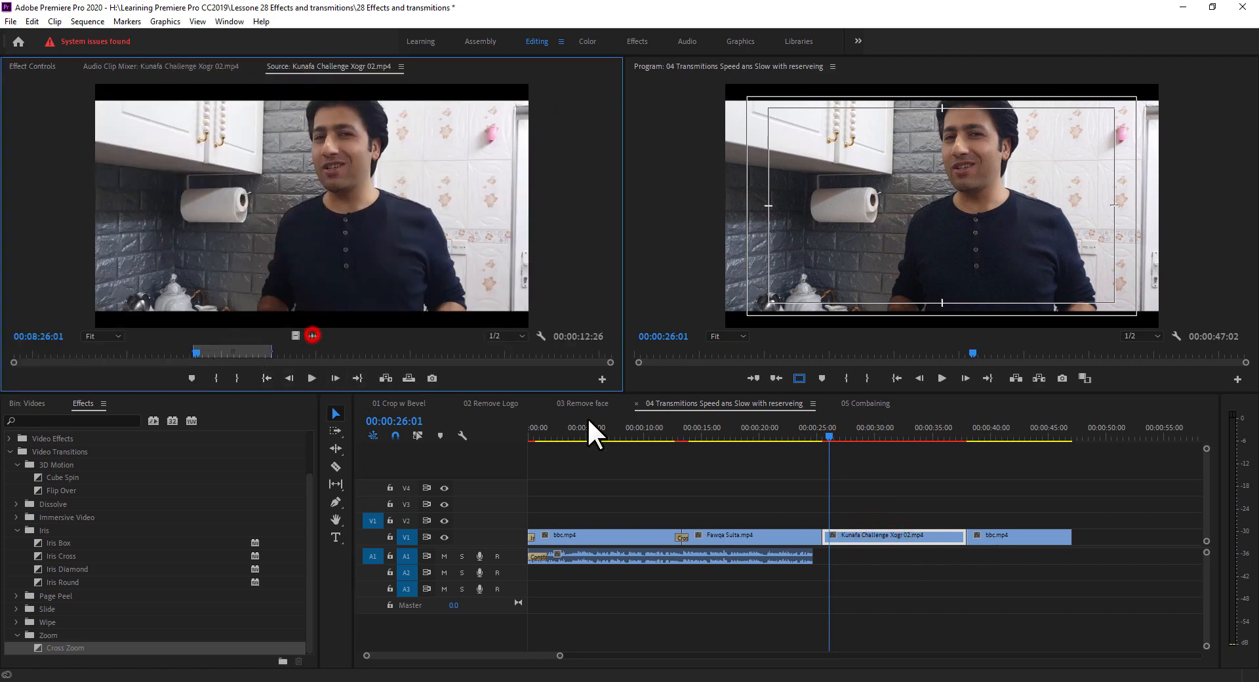
left_click_drag(261, 341, 827, 557)
key("space")
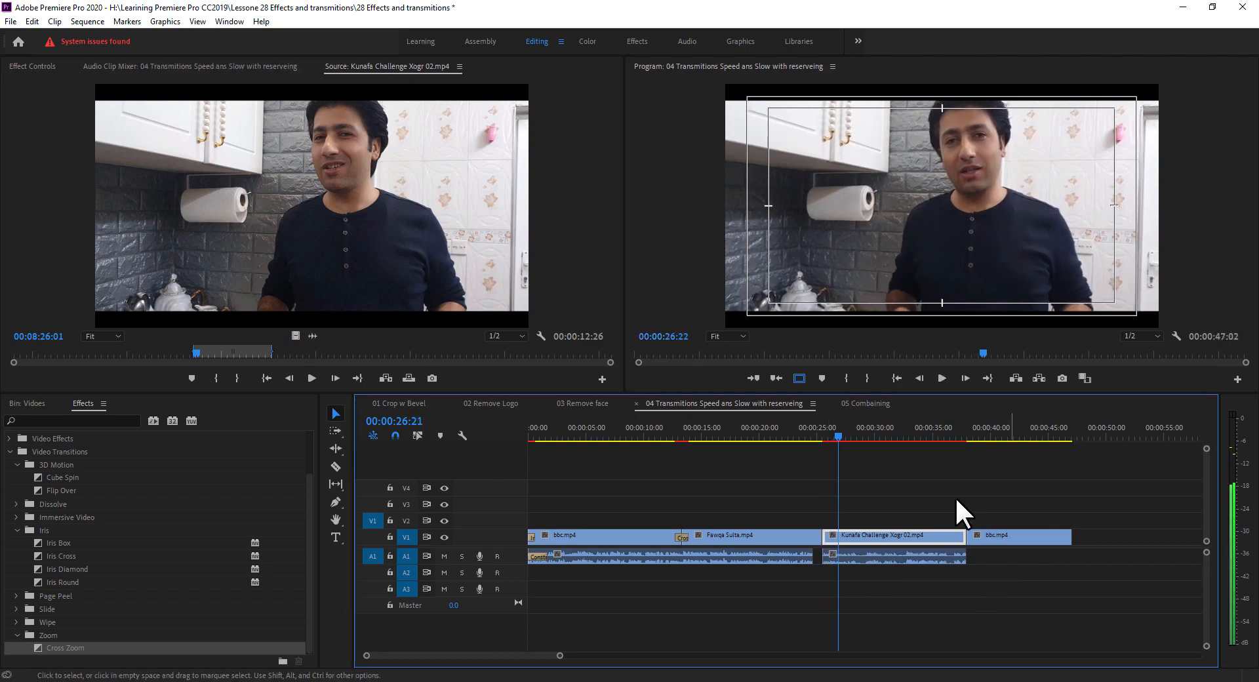
Link the Kunafa Challenge Xogr 02.mp4 video clip with its audio clip on A1
left_click_drag(931, 500, 902, 571)
right_click(898, 559)
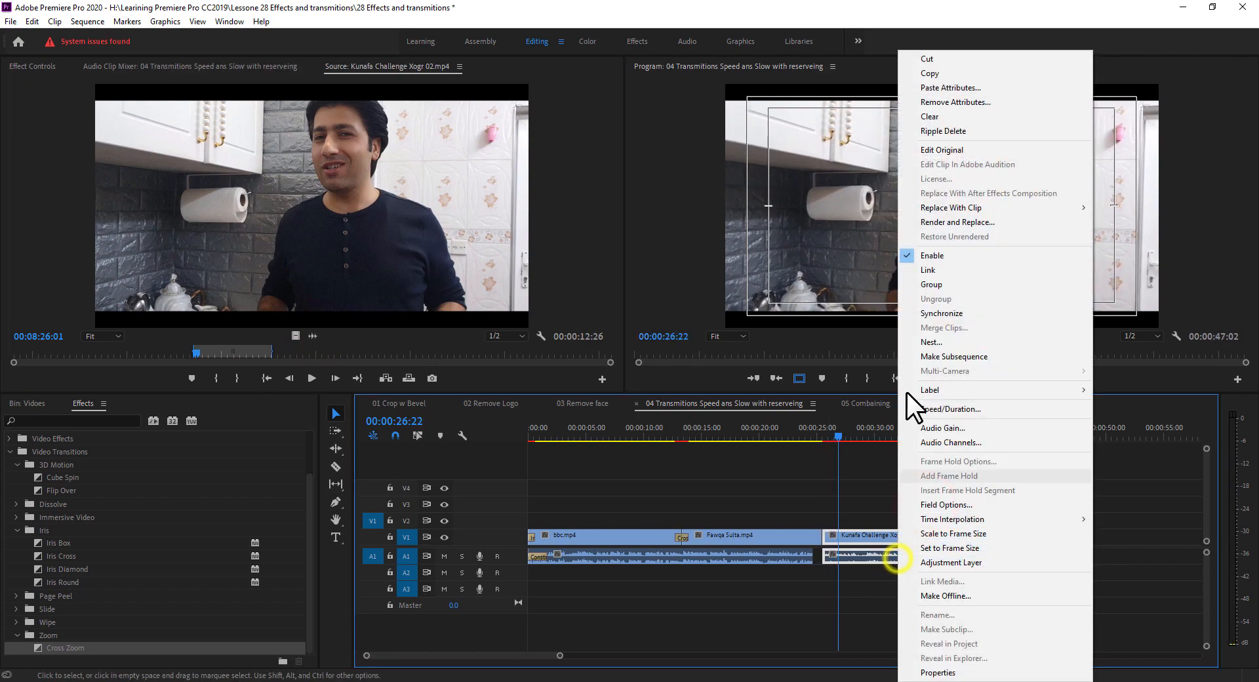
left_click(941, 270)
left_click(916, 488)
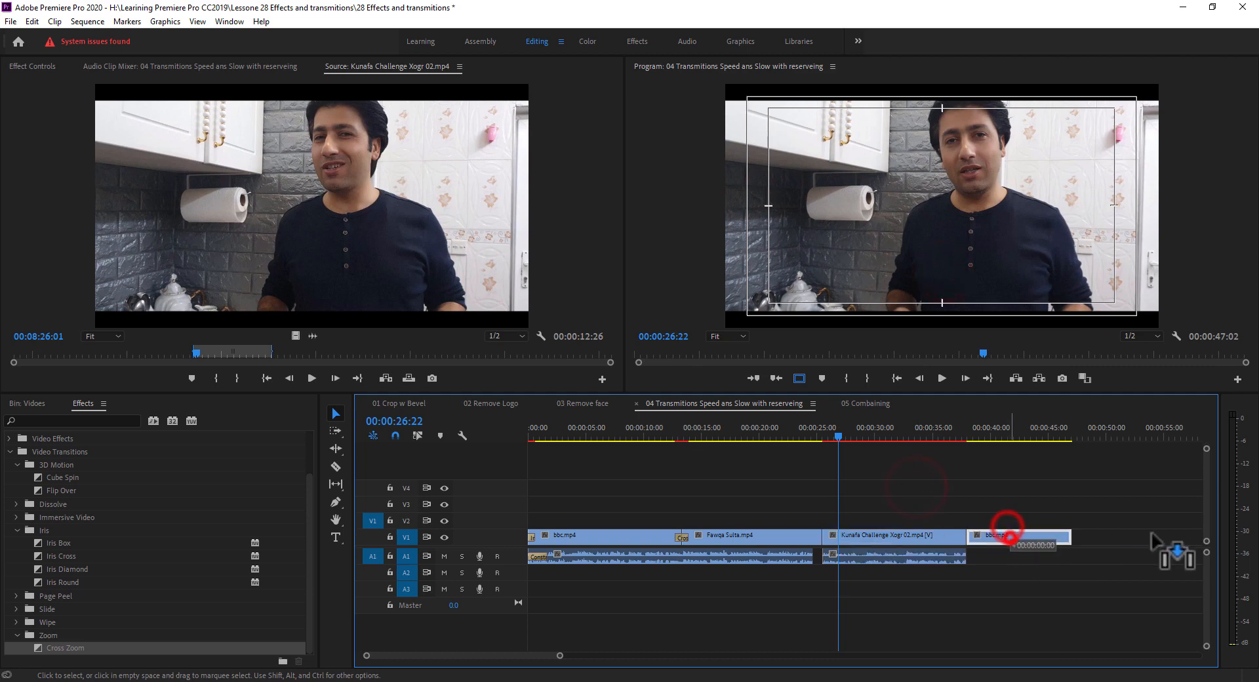
Shift the last bbc.mp4 clip on V1 to about 52 seconds, and slow the Kunafa Challenge Xogr 02.mp4 clip to 63.36 %, lasting 00:00:19:19
left_click_drag(1011, 537, 1175, 537)
left_click(902, 537)
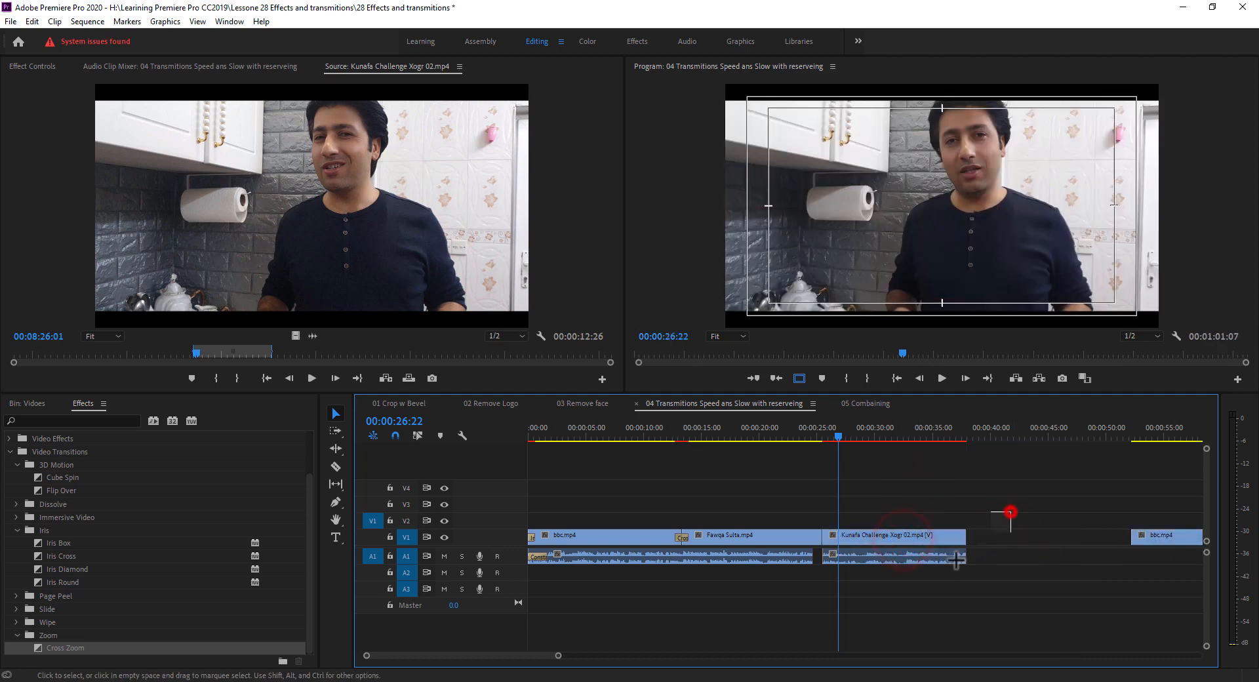
right_click(879, 534)
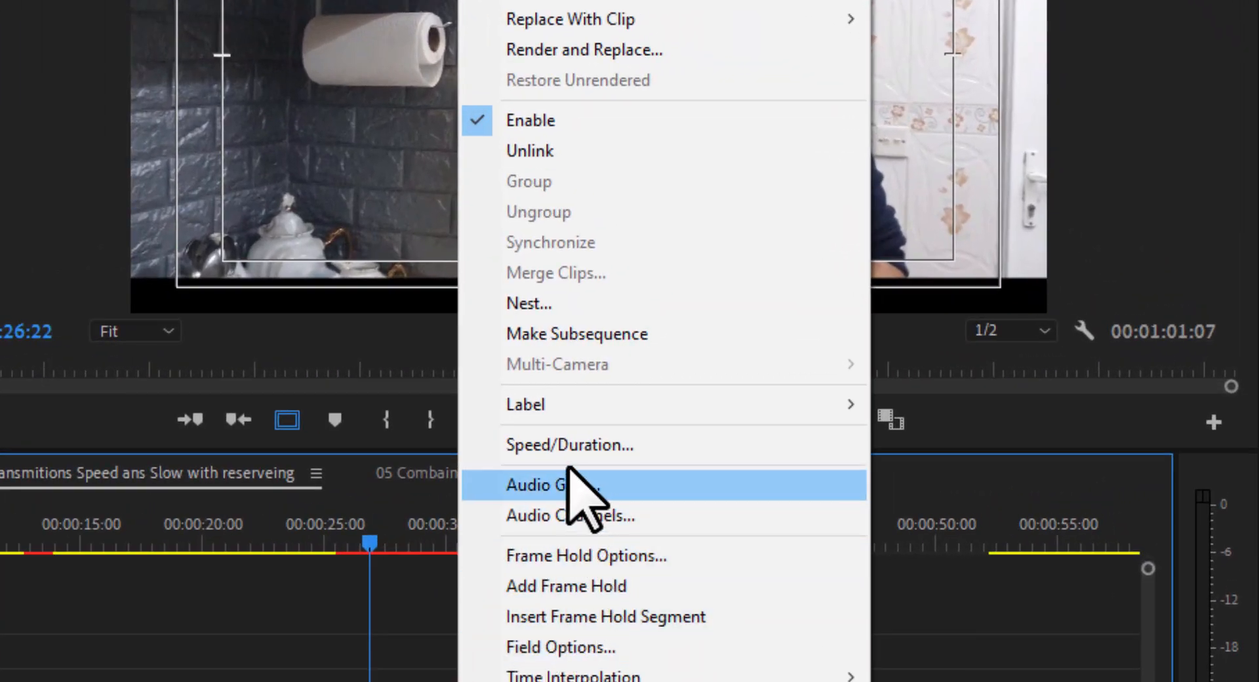
left_click(574, 451)
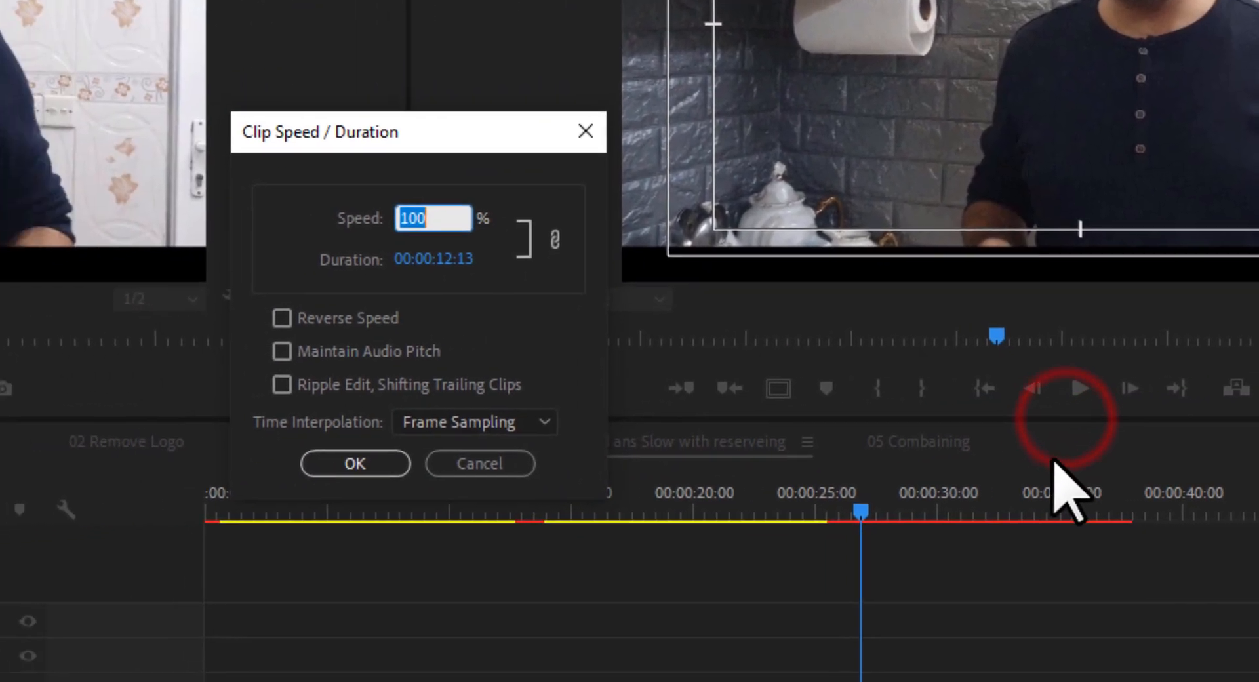
left_click(489, 287)
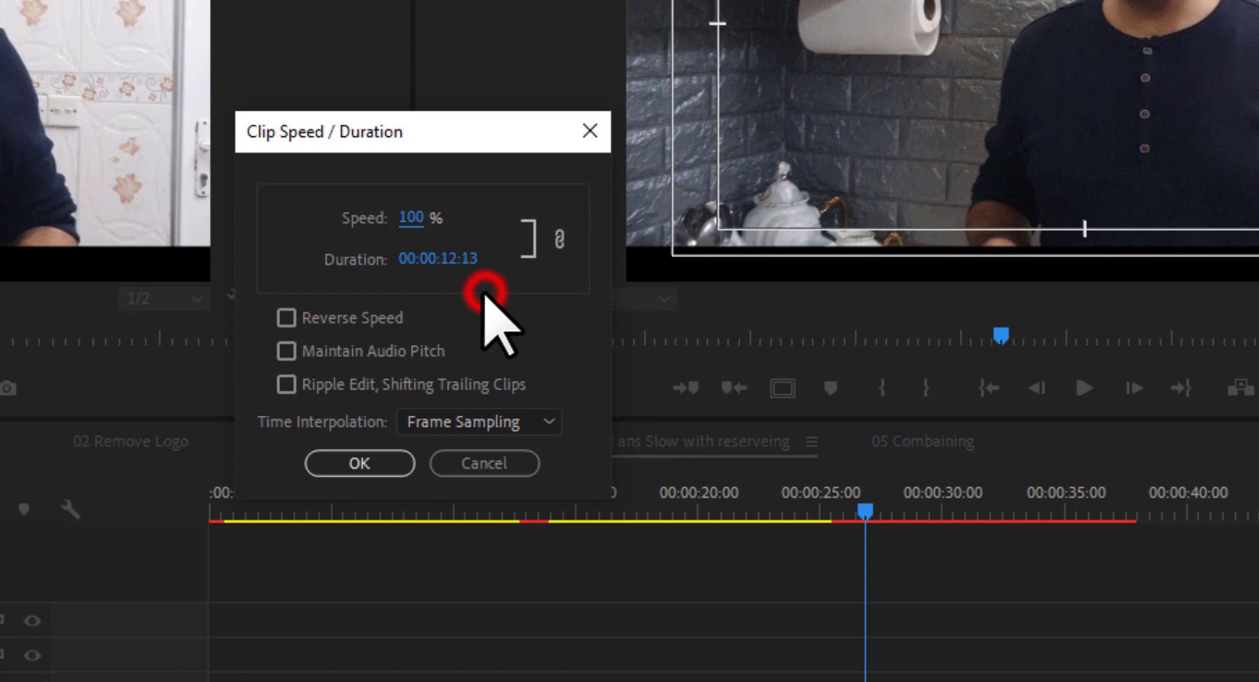
left_click(435, 262)
left_click(522, 309)
left_click_drag(451, 262, 760, 296)
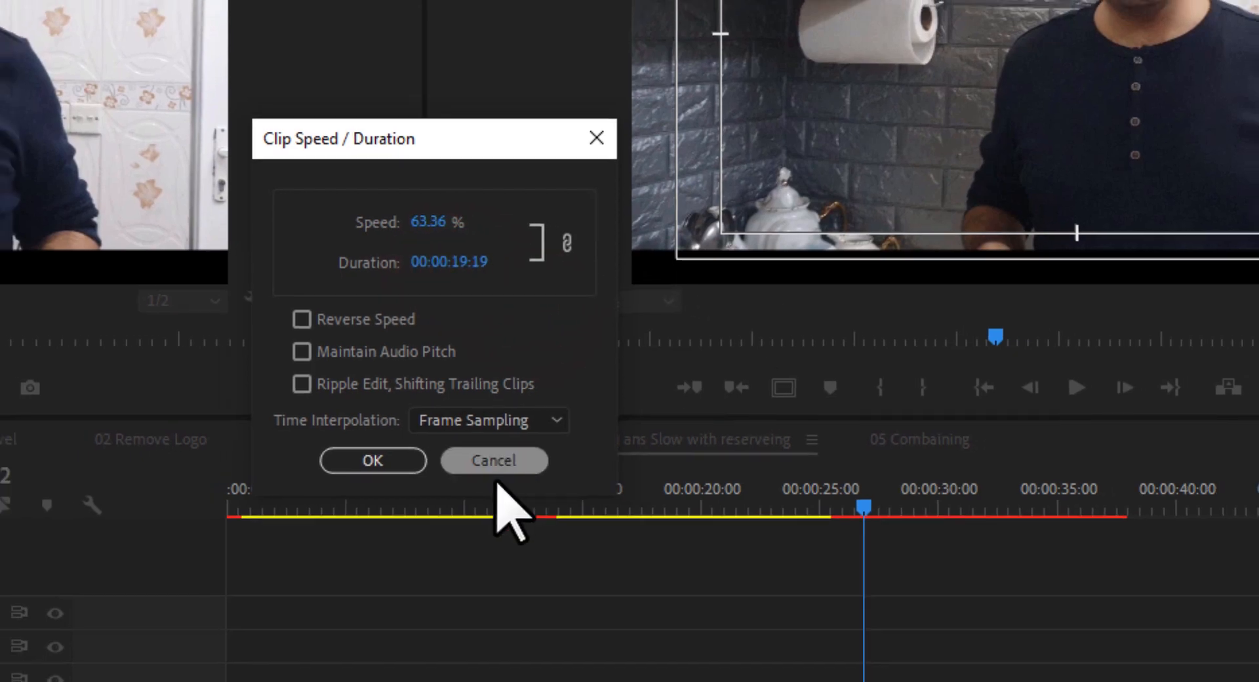
left_click(359, 463)
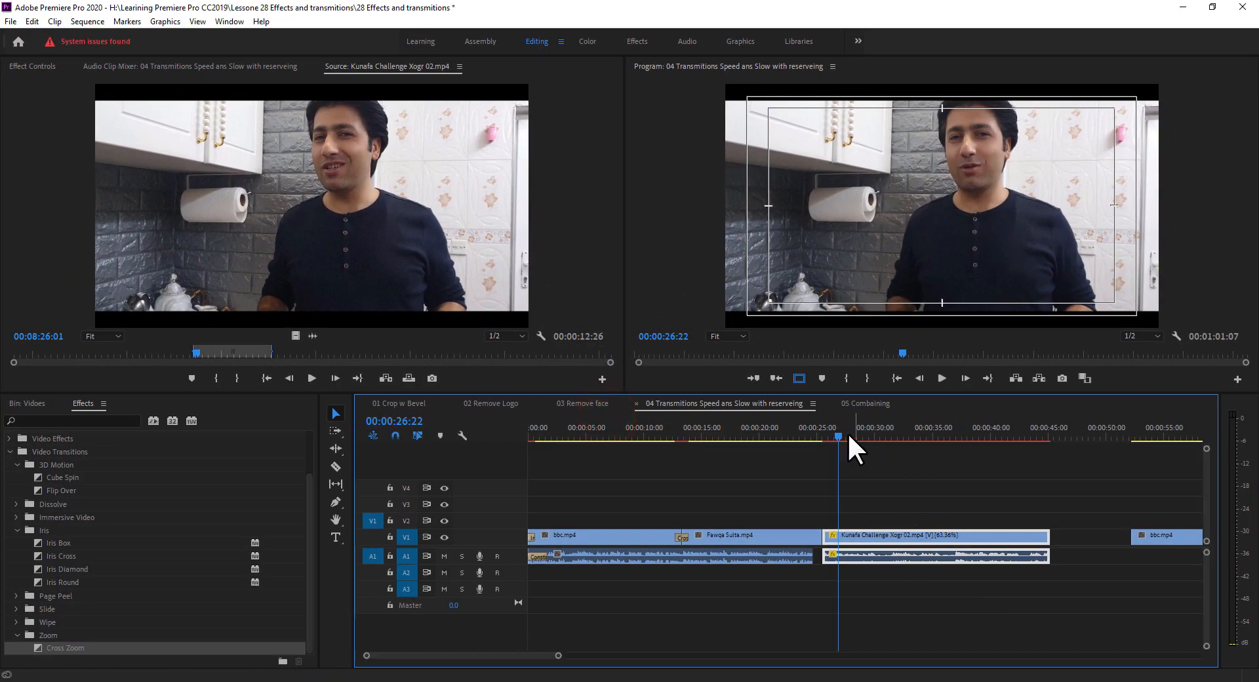
key("space")
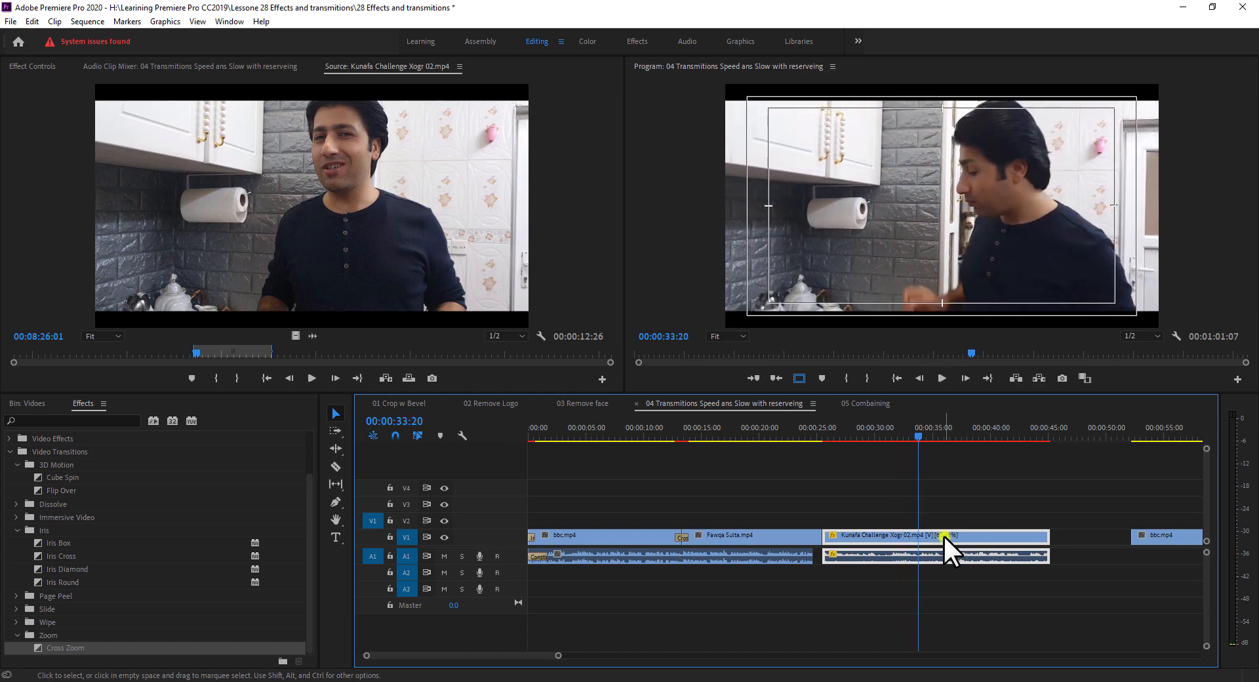
Speed the Kunafa Challenge Xogr 02.mp4 clip up to 189.7 %, lasting 00:00:06:15, and play it from its start
right_click(944, 534)
left_click(1000, 390)
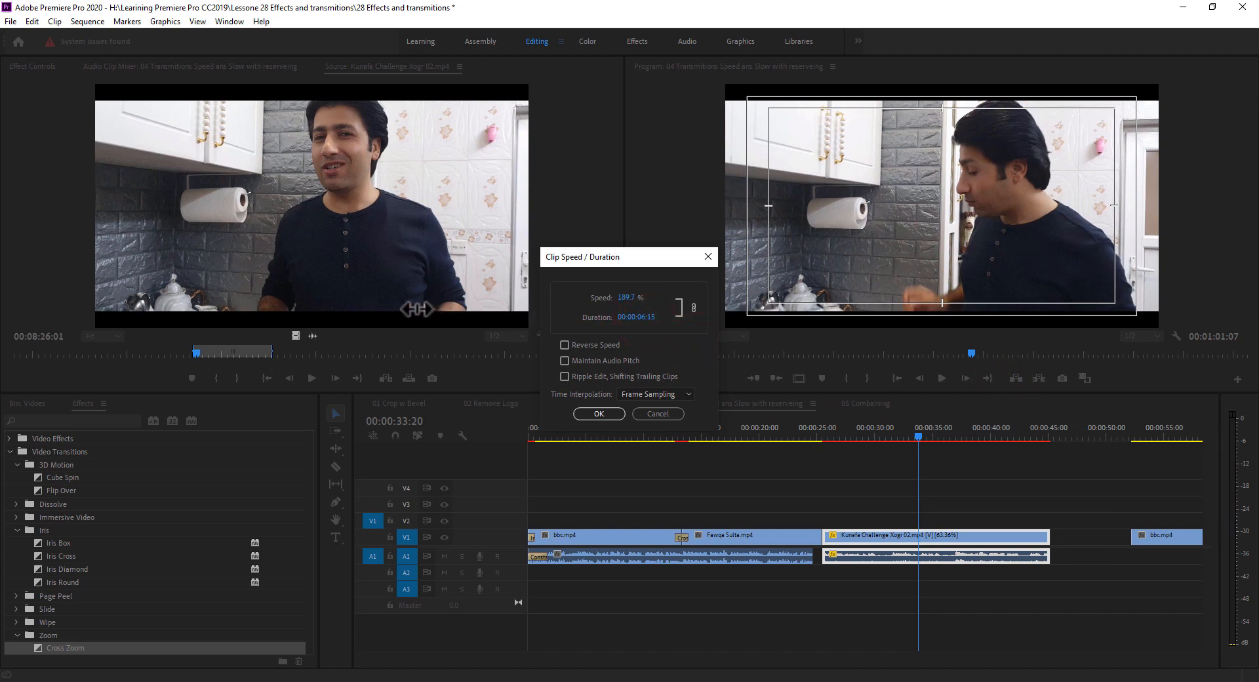
left_click(599, 413)
left_click(829, 430)
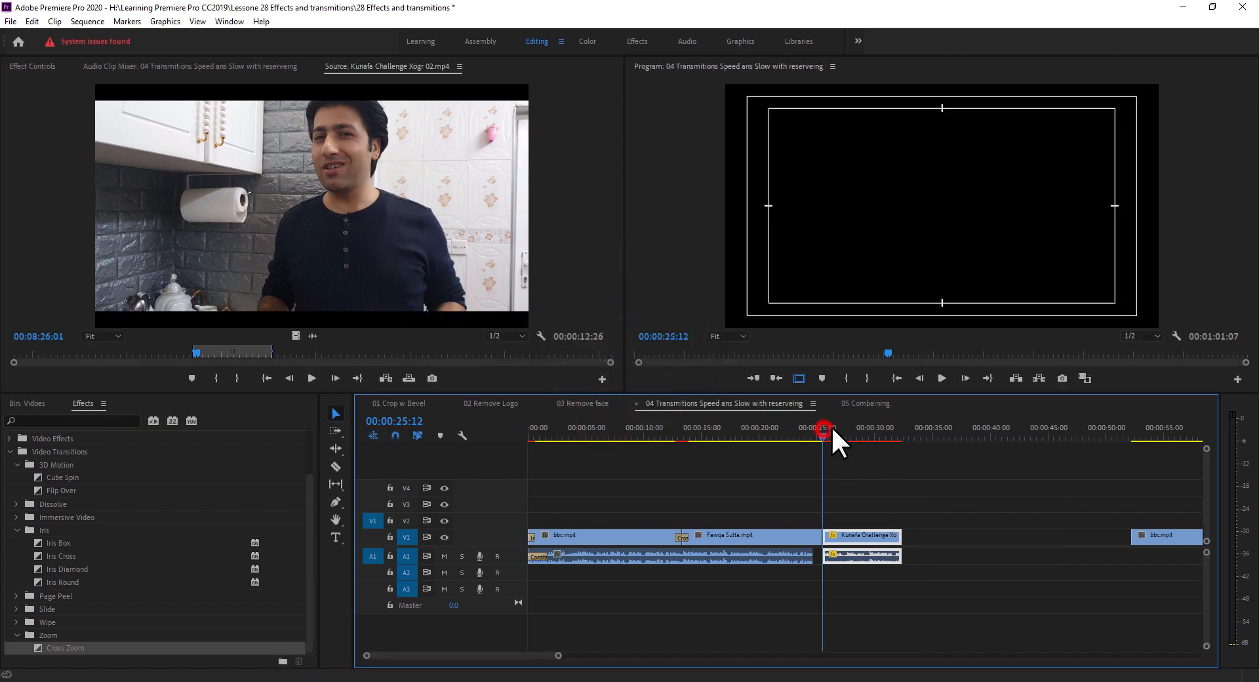
key("space")
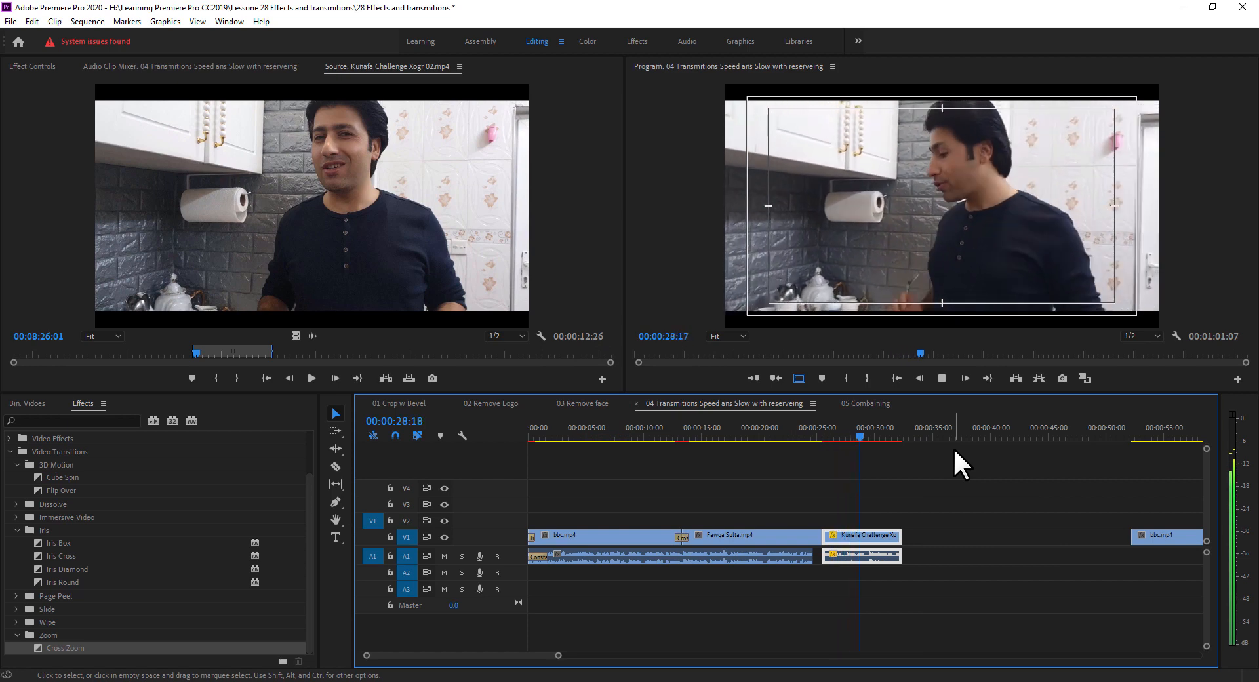
key("space")
Rate-stretch the end of the Kunafa Challenge Xogr 02.mp4 clip to about 45 seconds, giving 63.49 % speed, and play it
key("r")
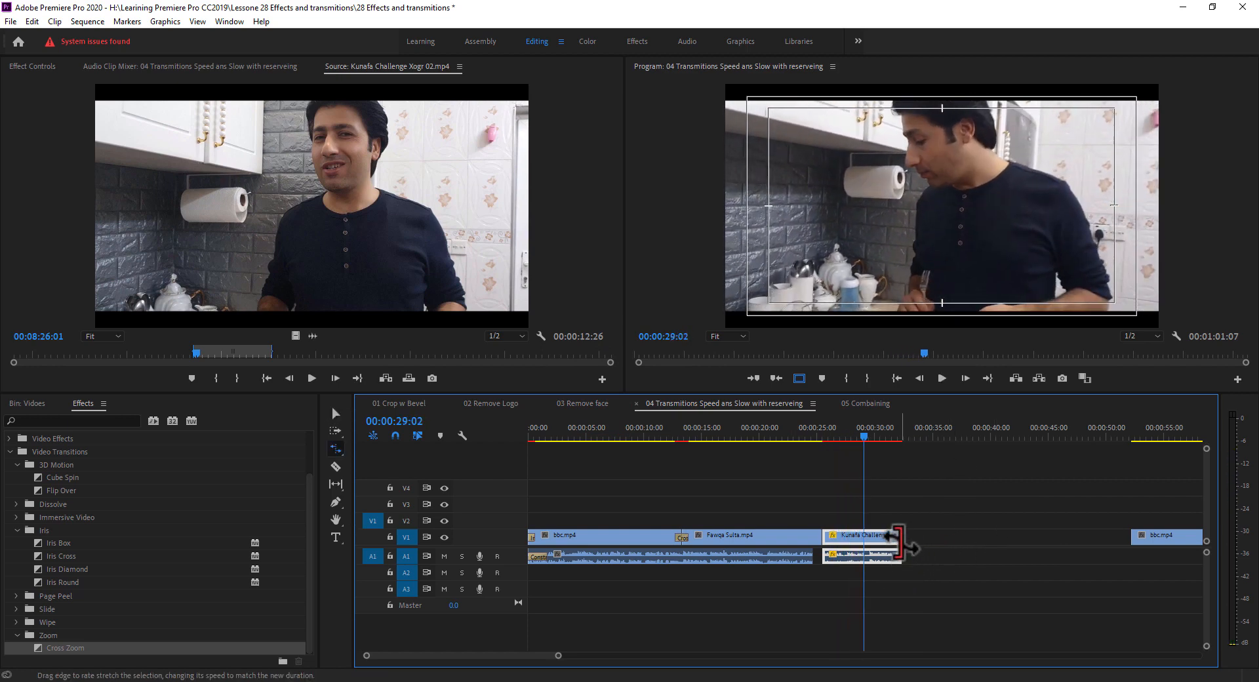
left_click_drag(902, 540, 954, 540)
key("space")
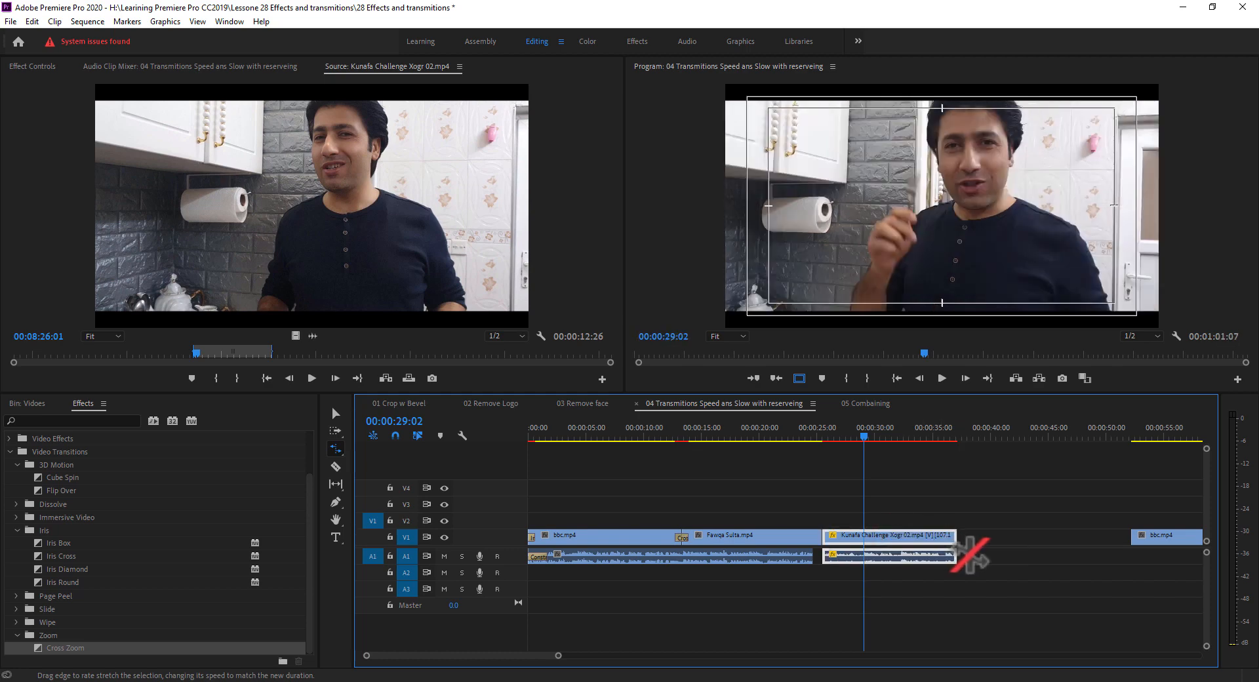
left_click(958, 539)
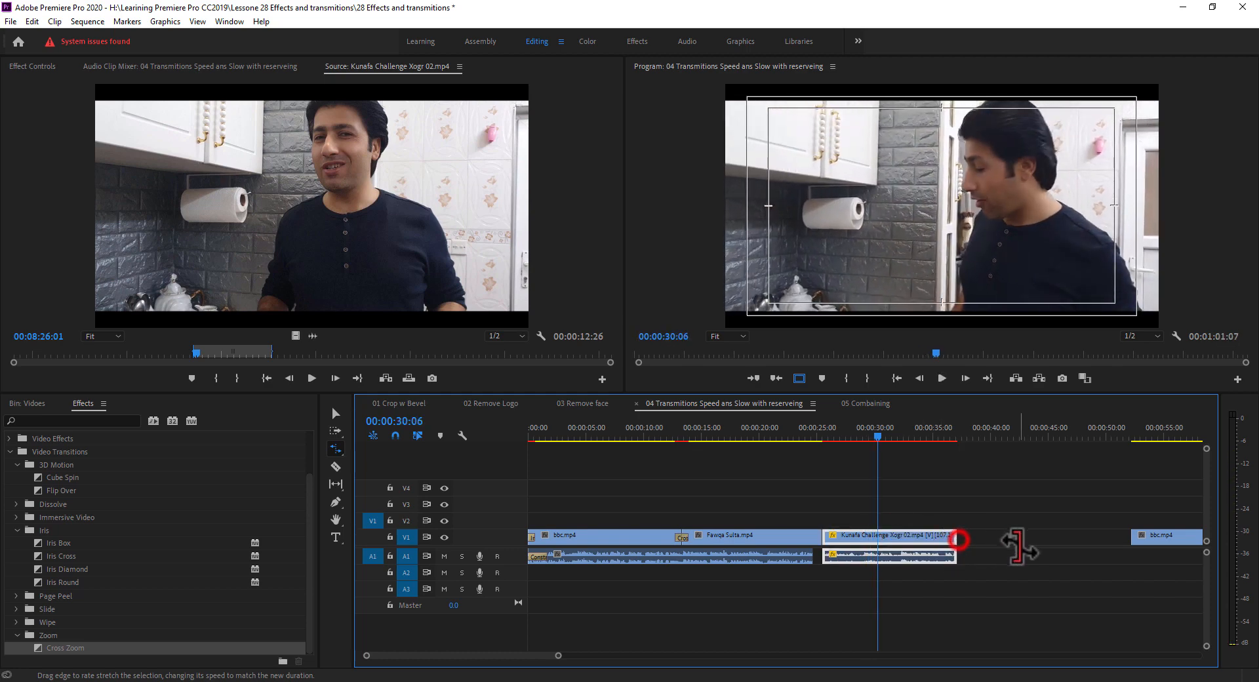
left_click_drag(957, 539, 1049, 541)
key("space")
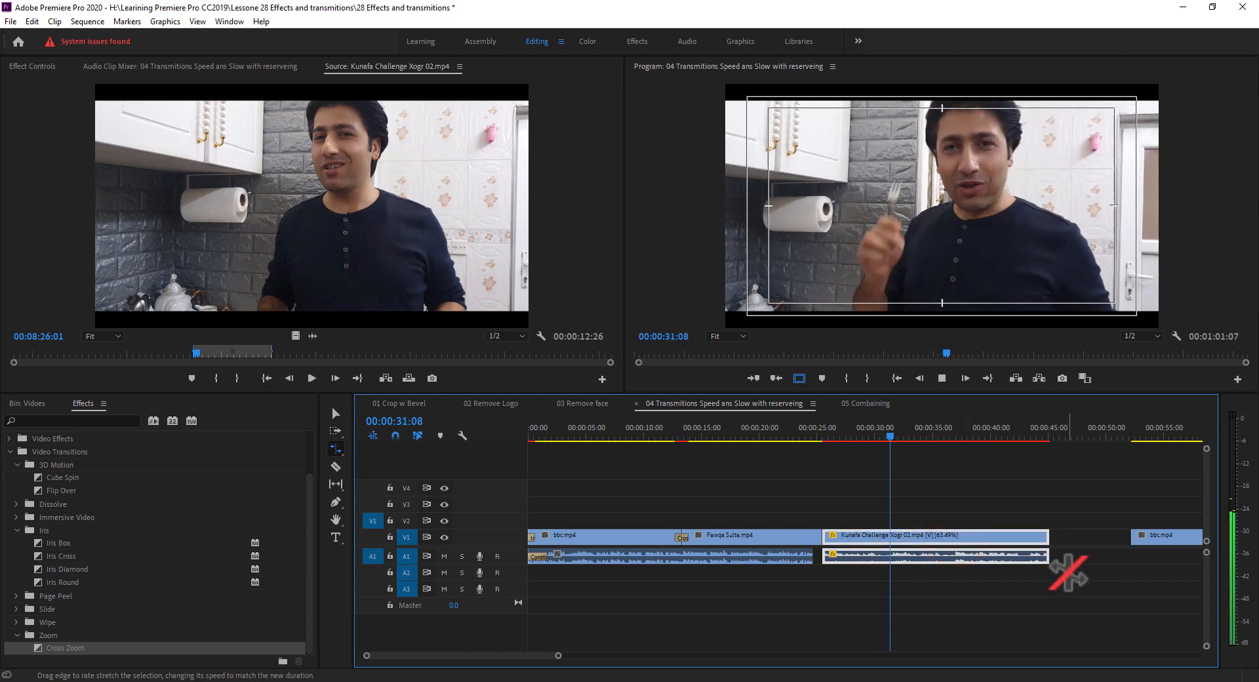
key("space")
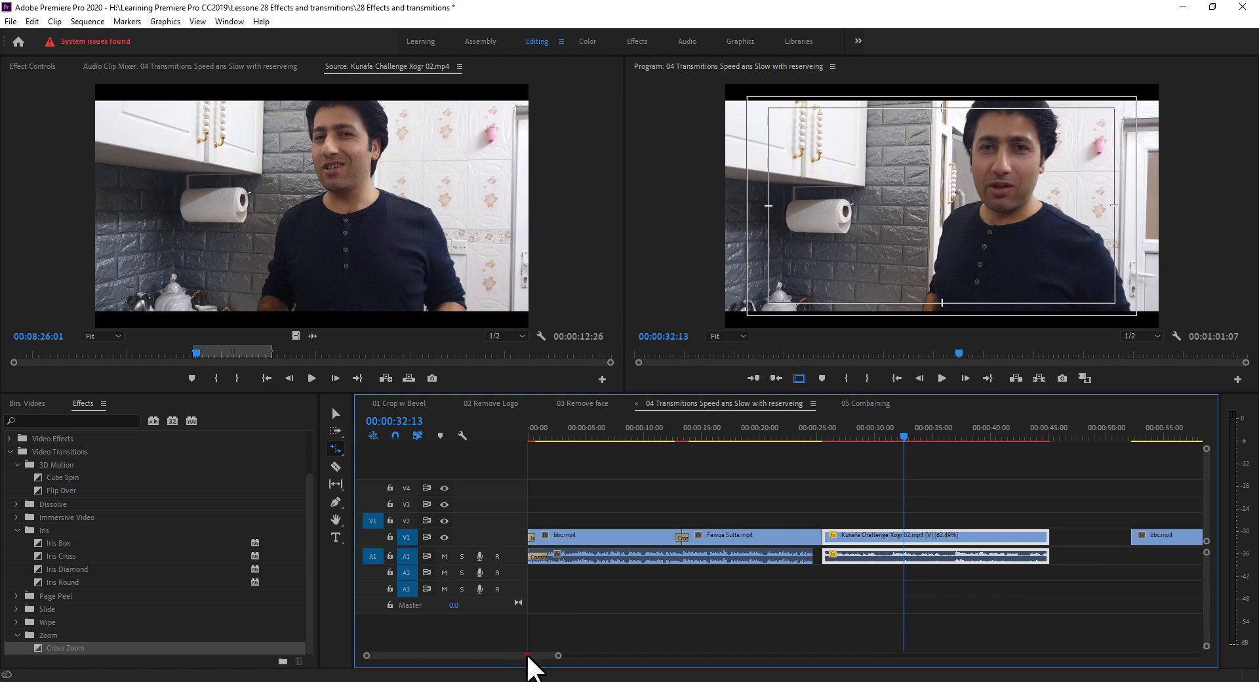
Move the last bbc.mp4 clip on V1 back to about 46 seconds, and play it from near its start
left_click_drag(528, 655, 559, 655)
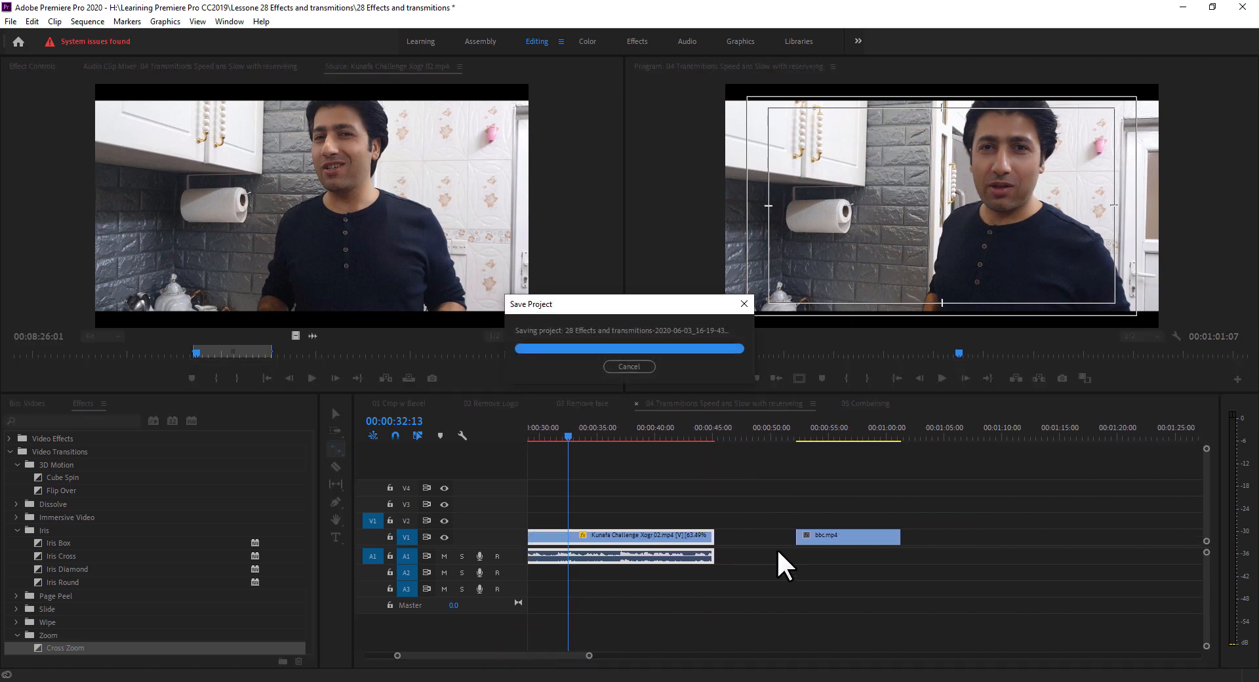
left_click_drag(832, 535, 771, 539)
left_click(753, 430)
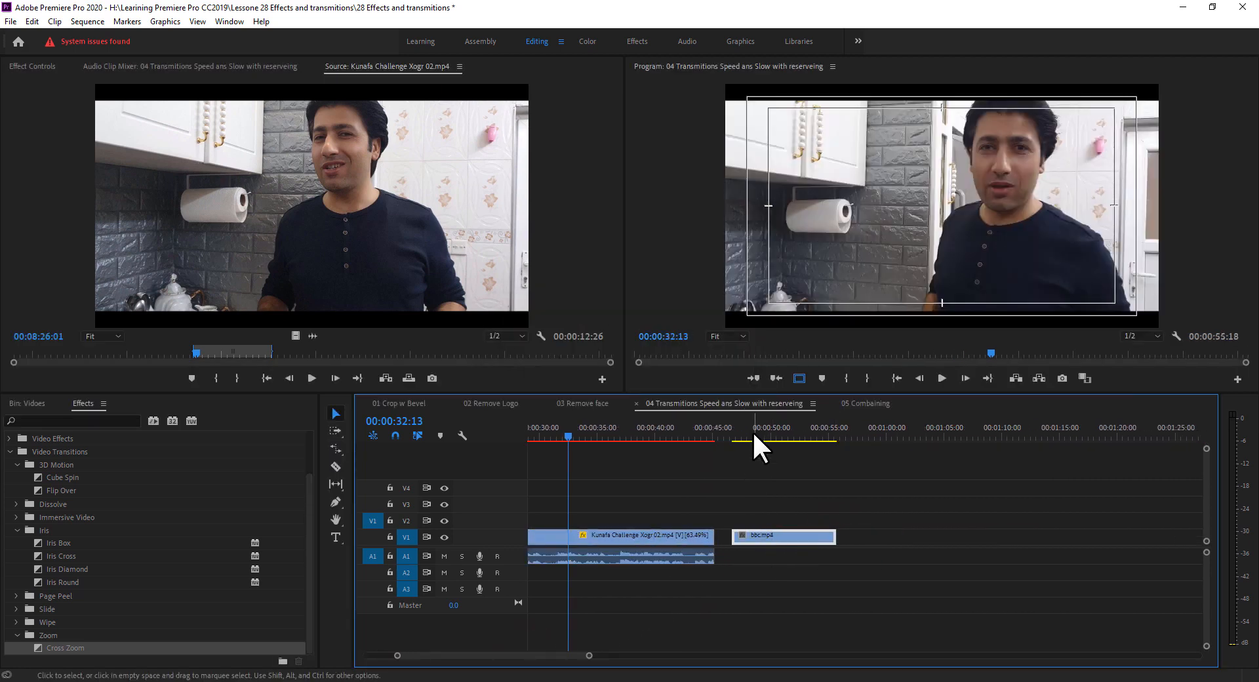
key("space")
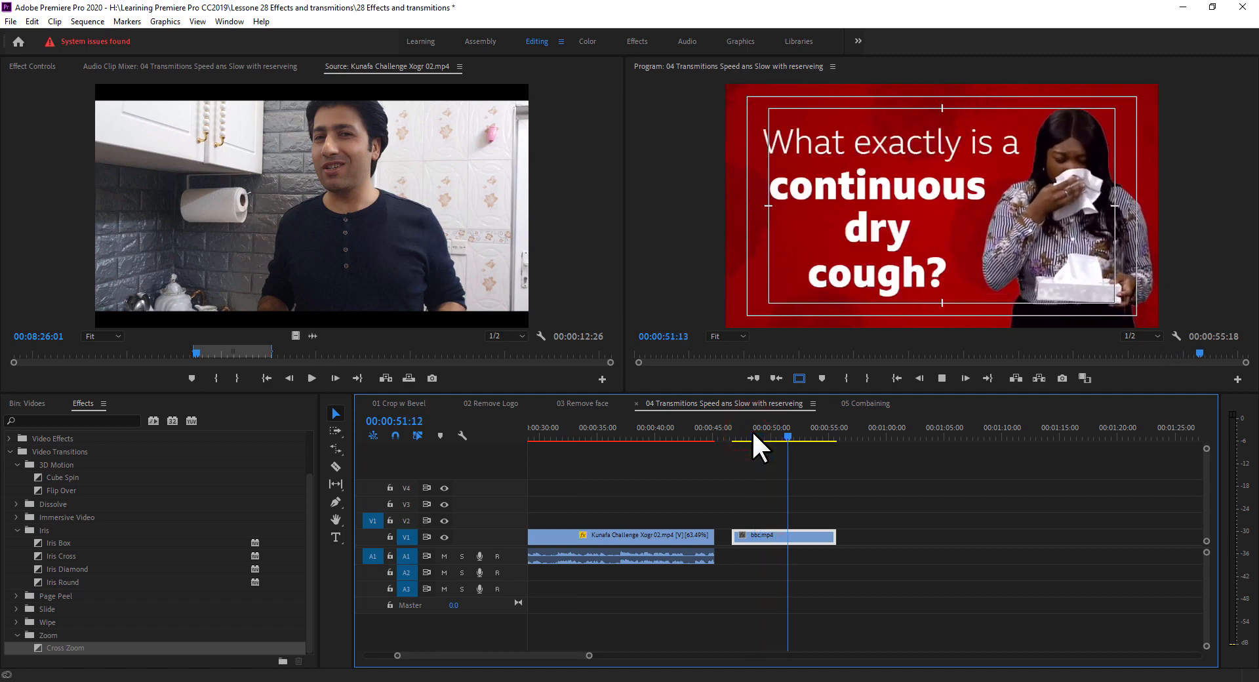
left_click(751, 432)
left_click_drag(742, 434, 730, 434)
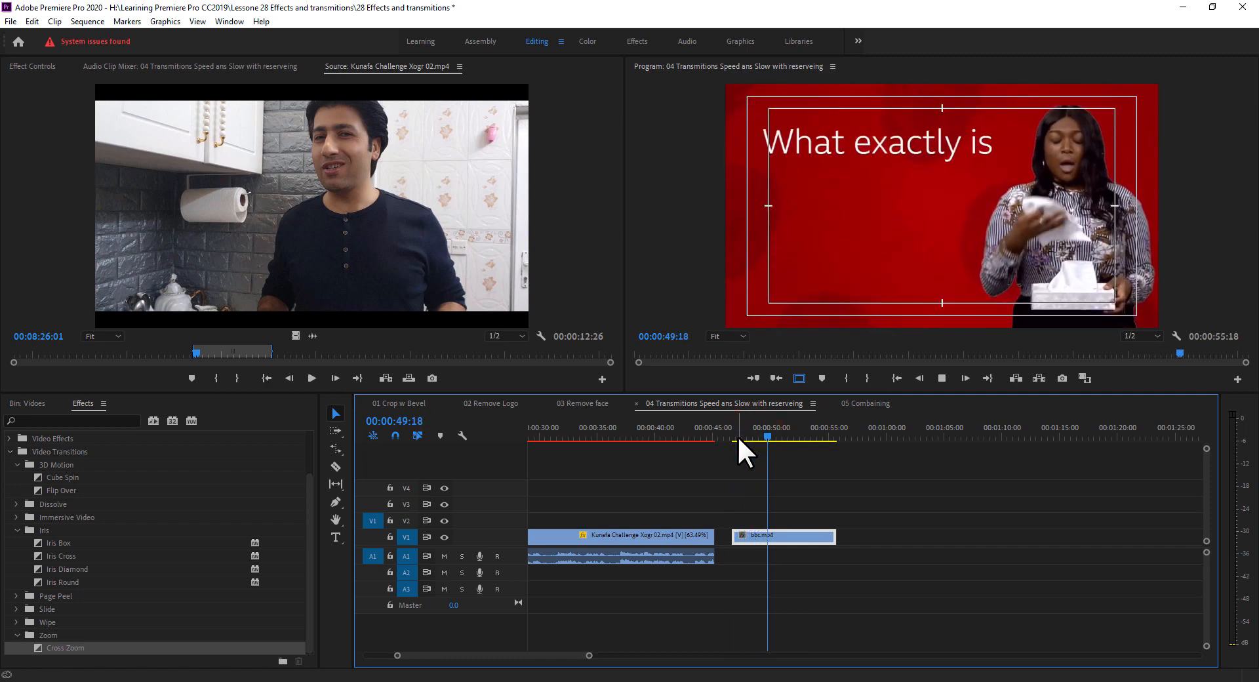
Reverse the speed of the last bbc.mp4 clip at 100 %, and play it backwards from about 47 seconds
right_click(773, 534)
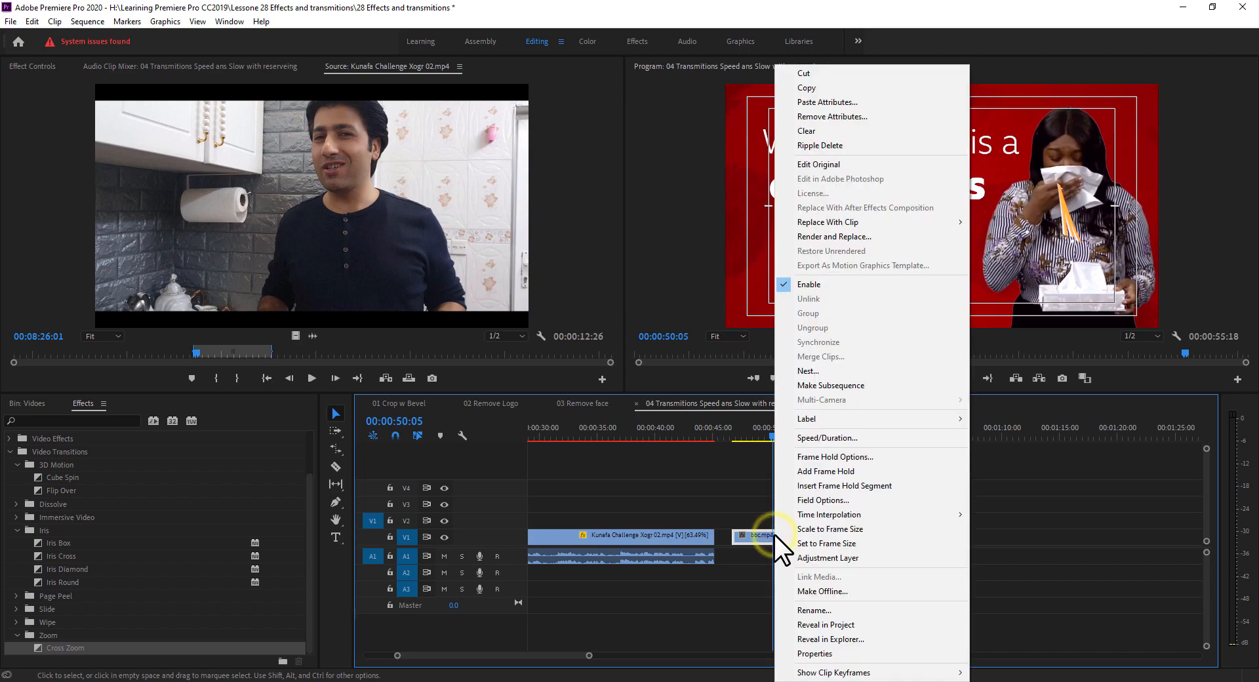
left_click(824, 438)
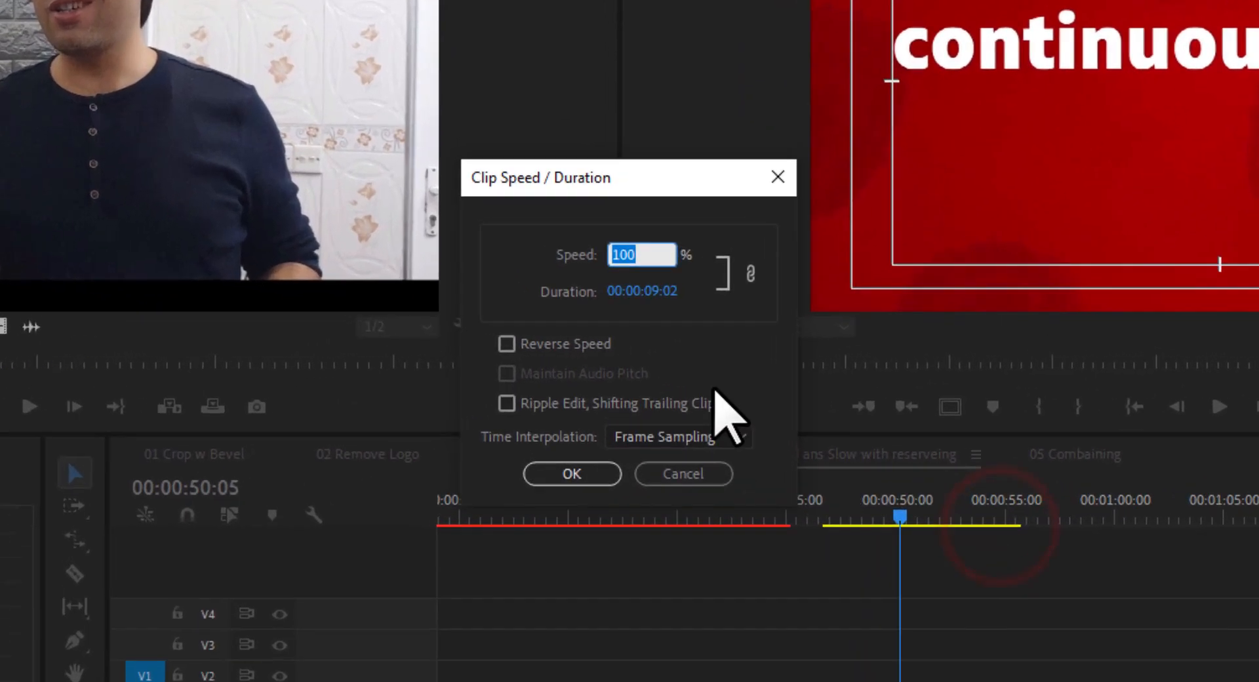
left_click(507, 343)
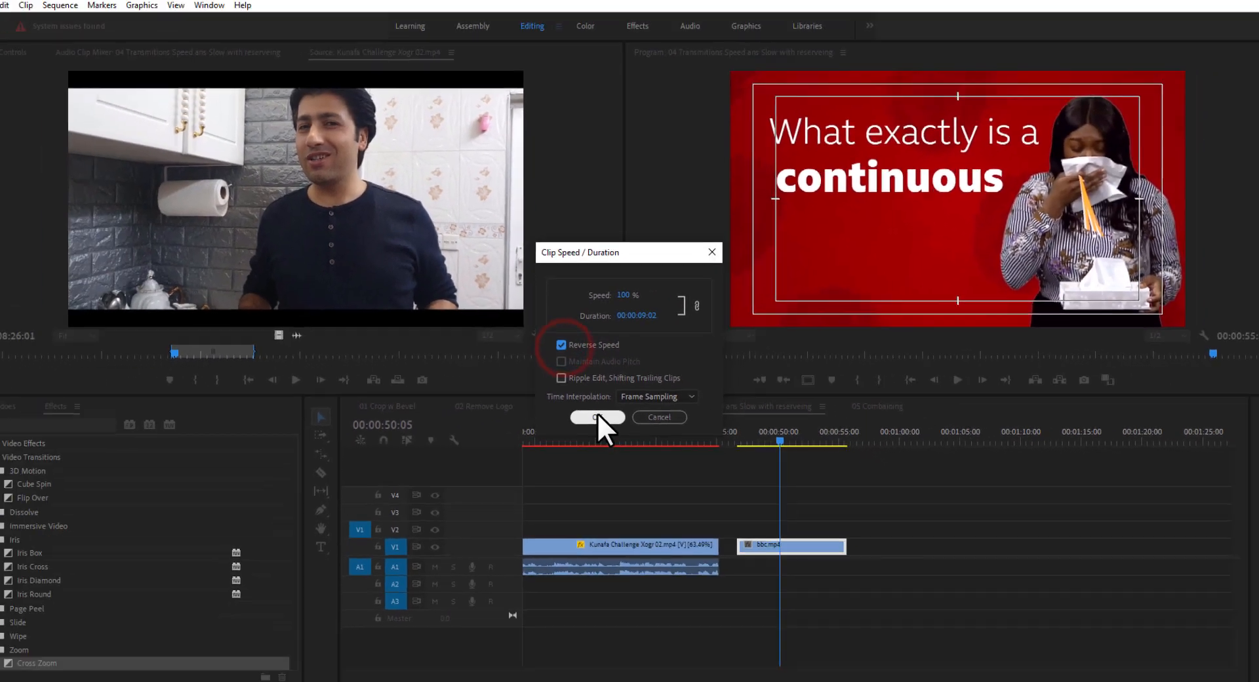
left_click(577, 461)
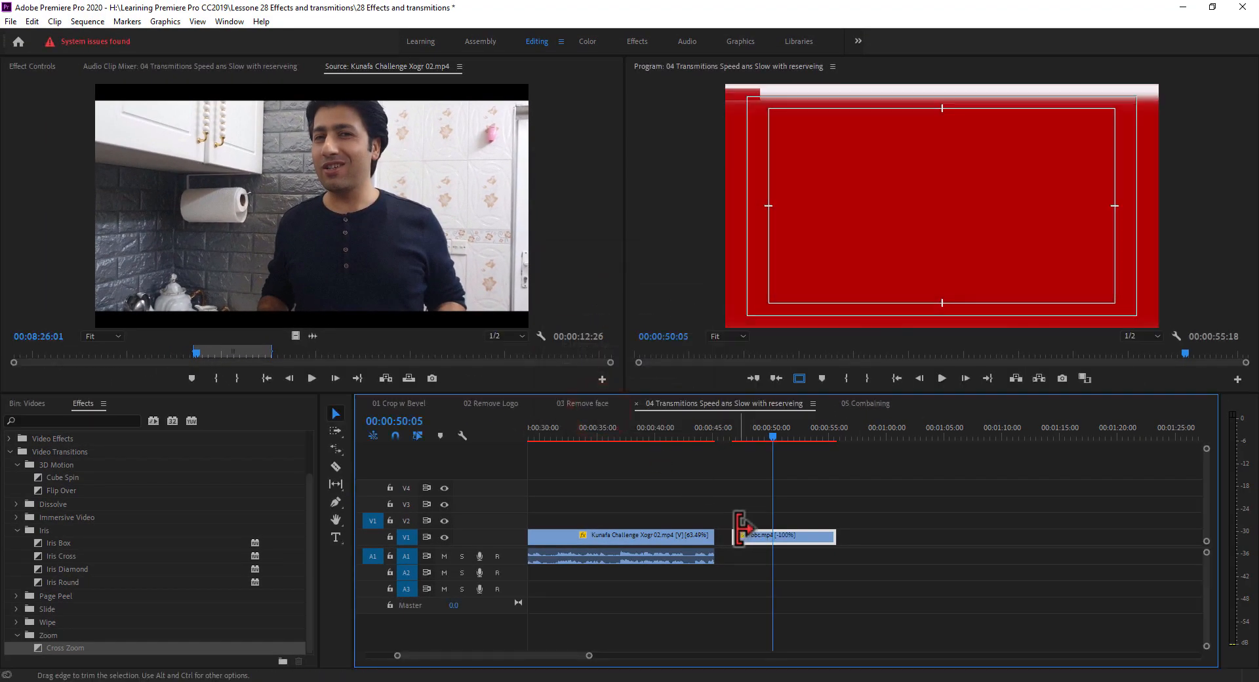
left_click(737, 434)
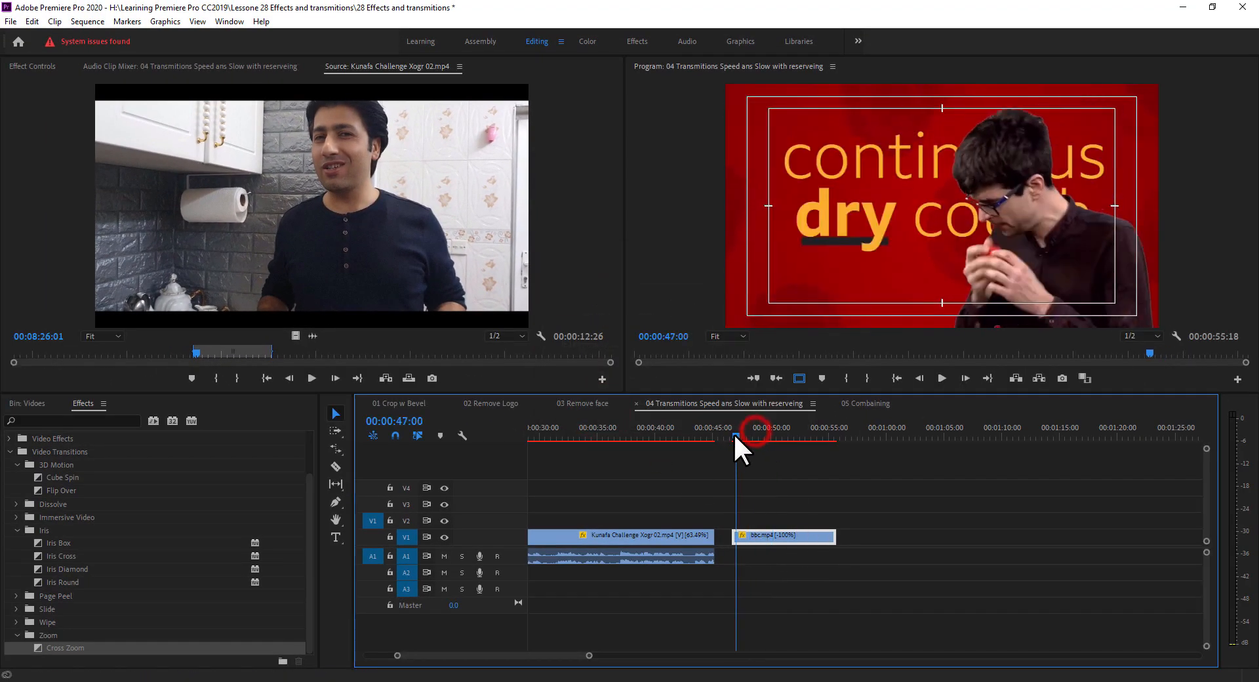
key("space")
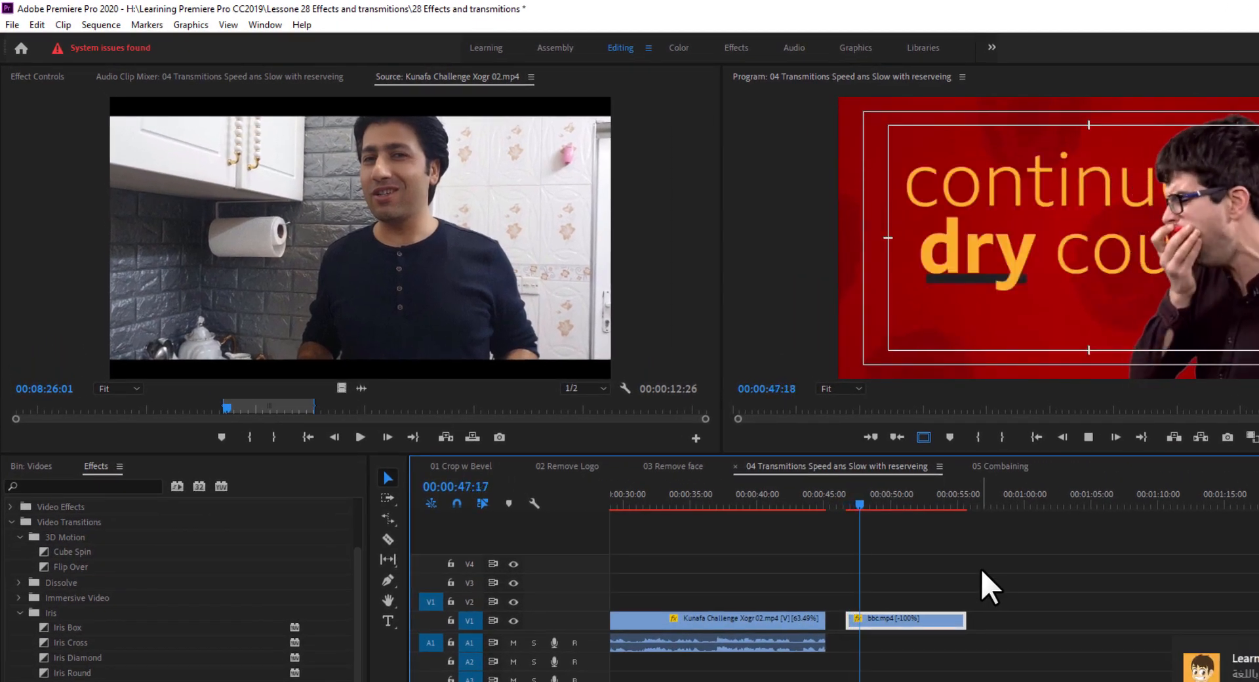
key("space")
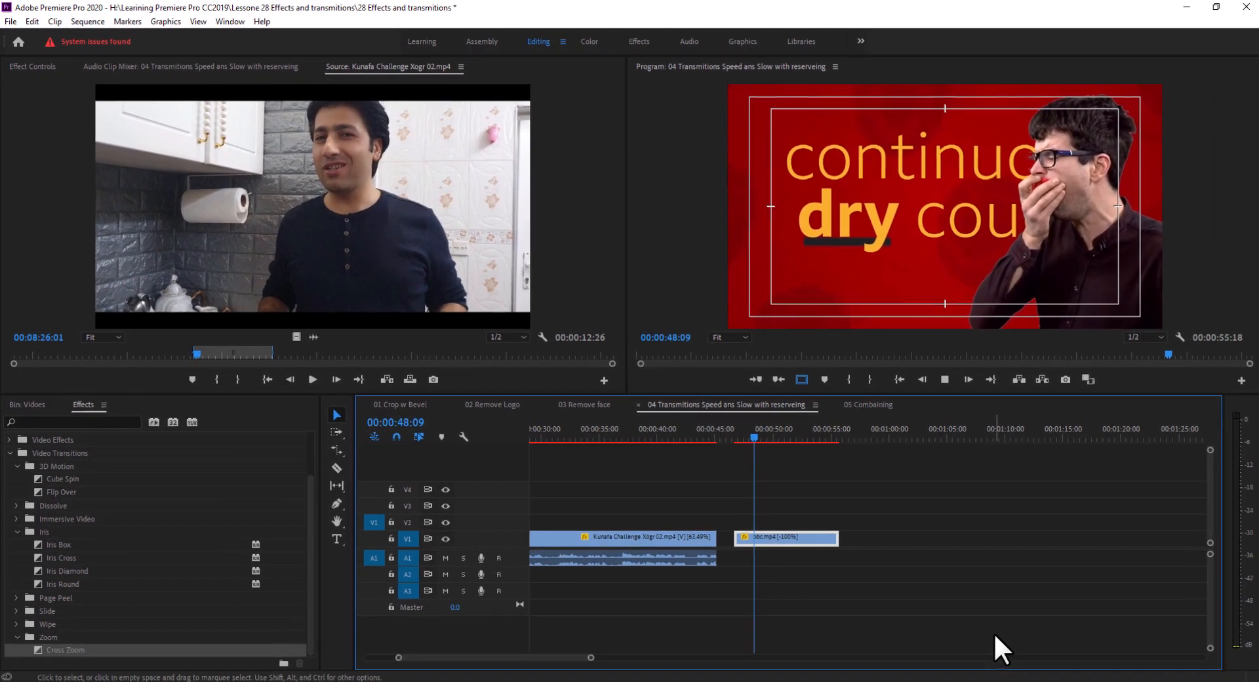
key("space")
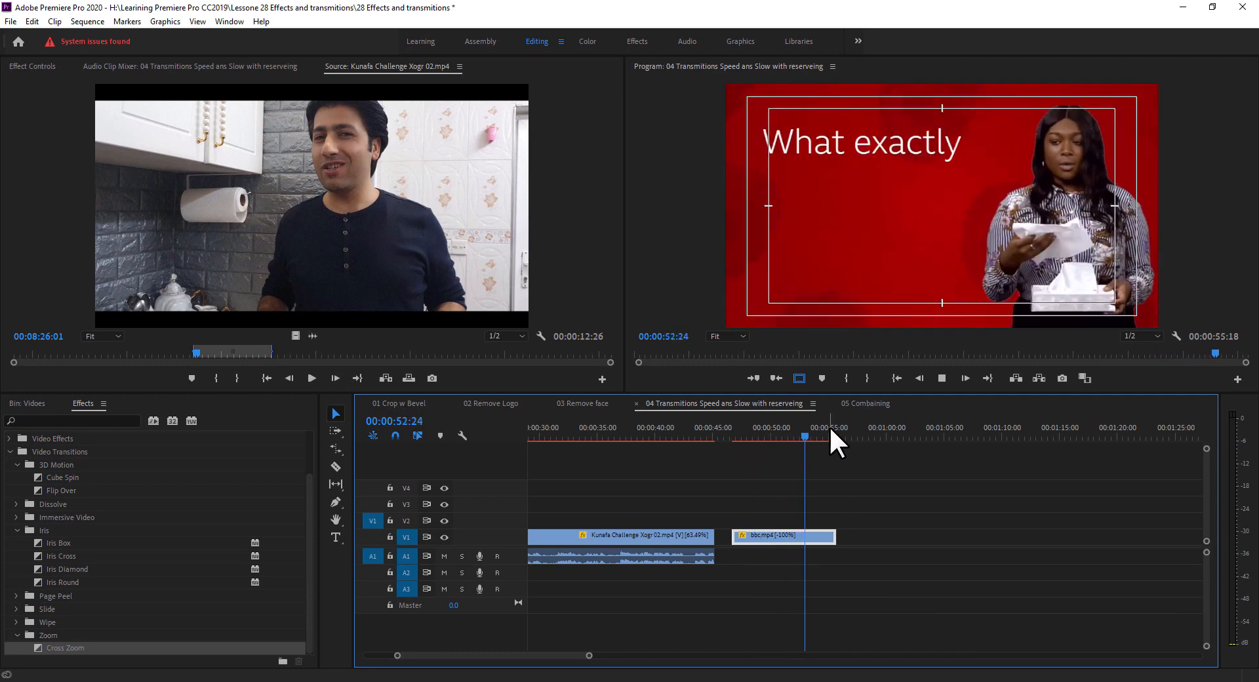
key("space")
Delete the reversed bbc.mp4 clip at the end of V1
left_click_drag(506, 656, 448, 660)
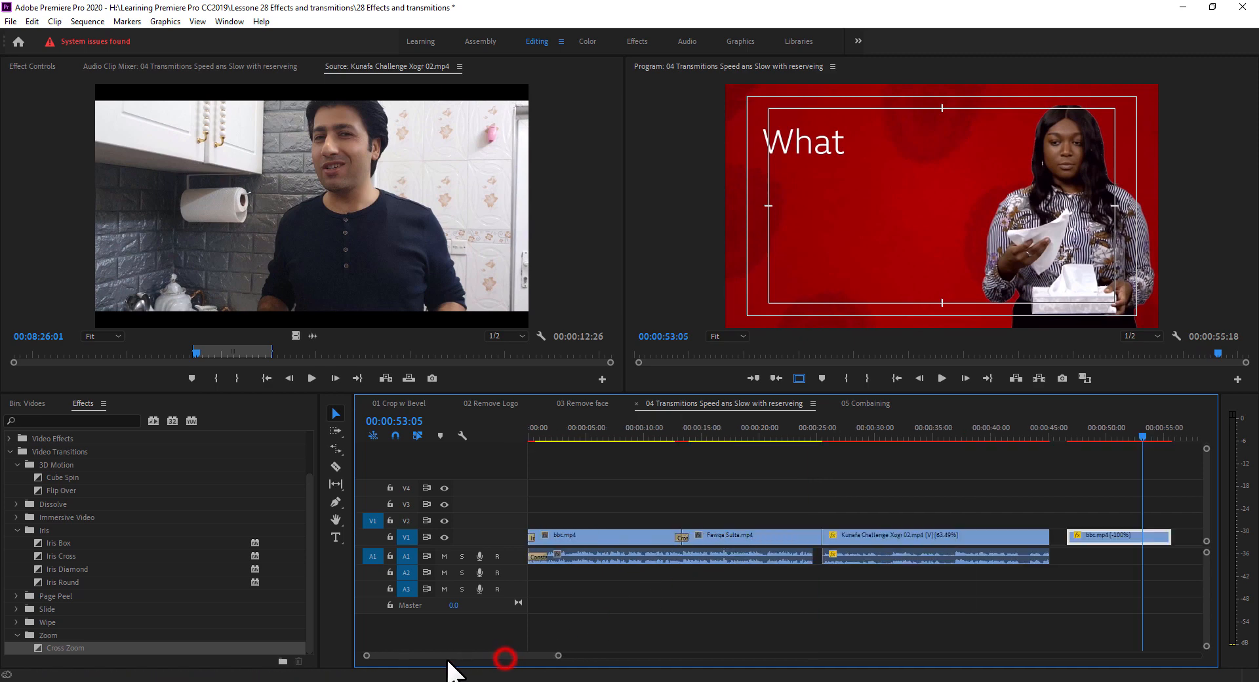
left_click_drag(599, 430, 845, 475)
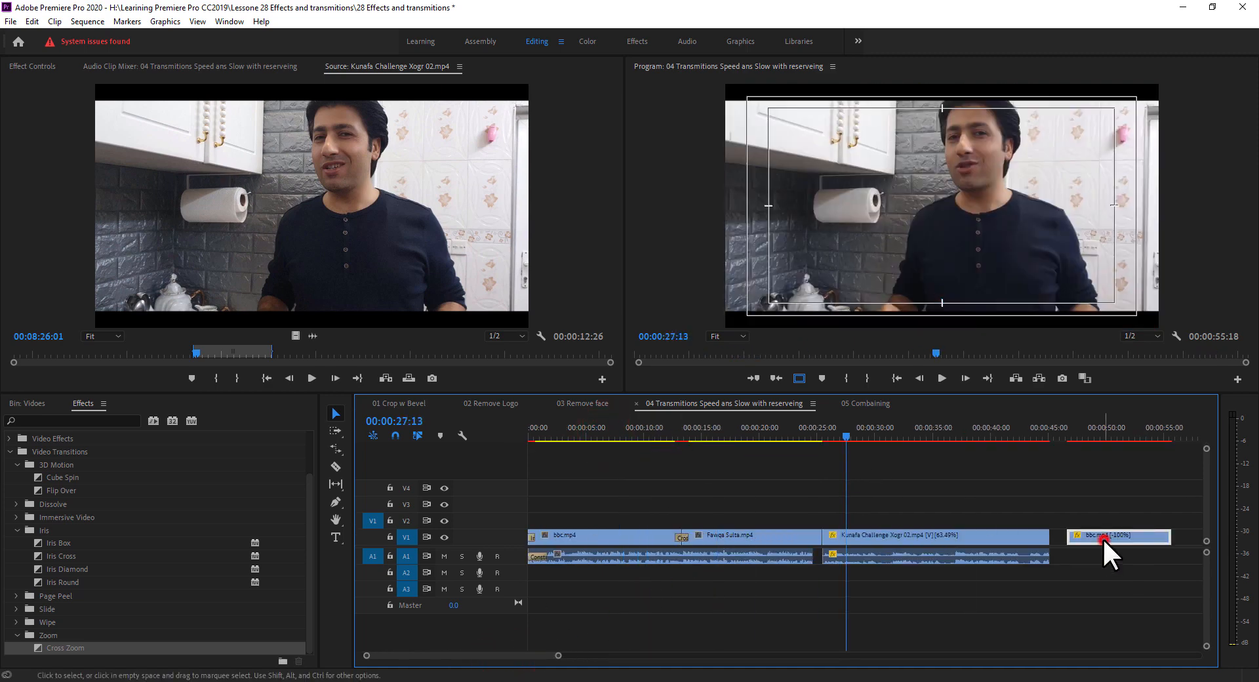
key("Delete")
End the Kunafa Challenge Xogr 02.mp4 source range at 00:08:06:36, add only its video to V1 at about 46 seconds, and scrub through it
left_click_drag(147, 354, 76, 365)
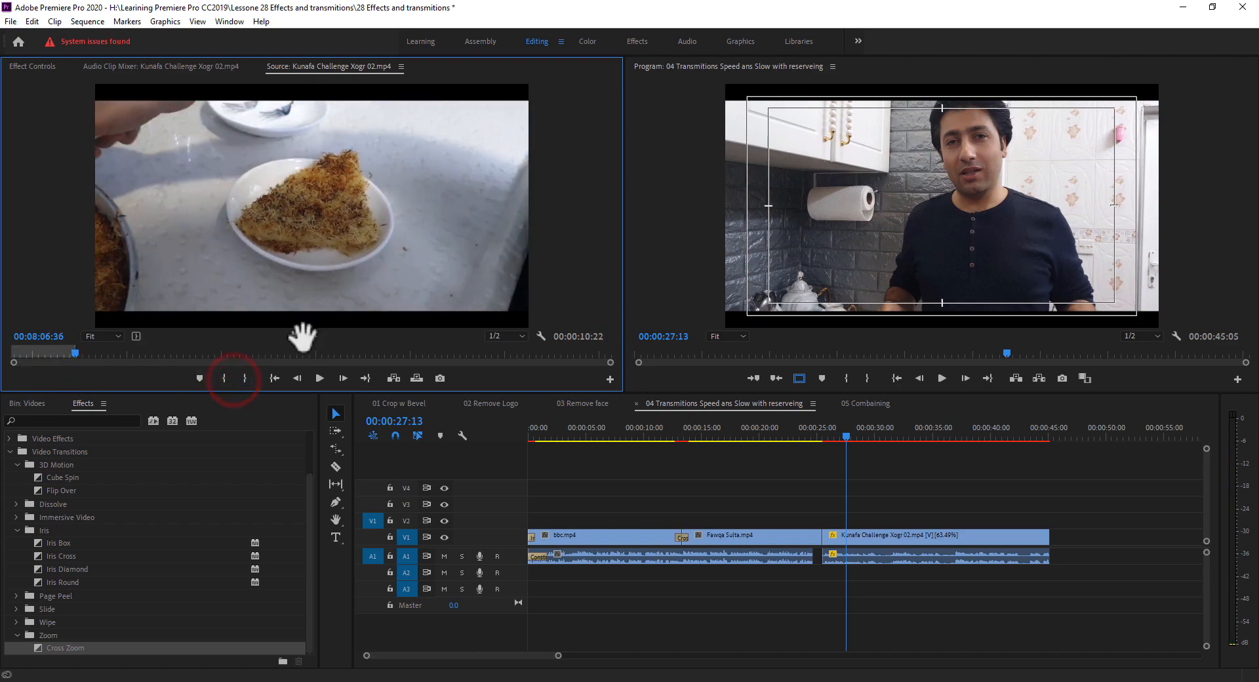
left_click_drag(303, 336, 1082, 537)
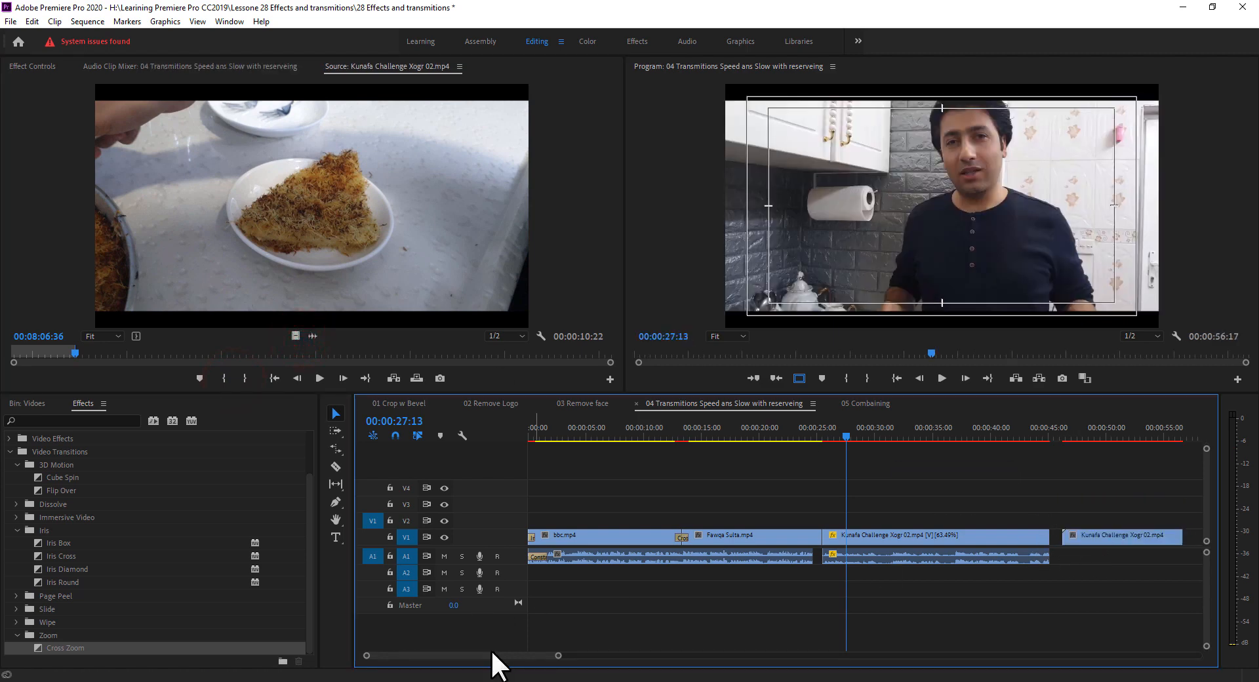
left_click_drag(492, 653, 522, 656)
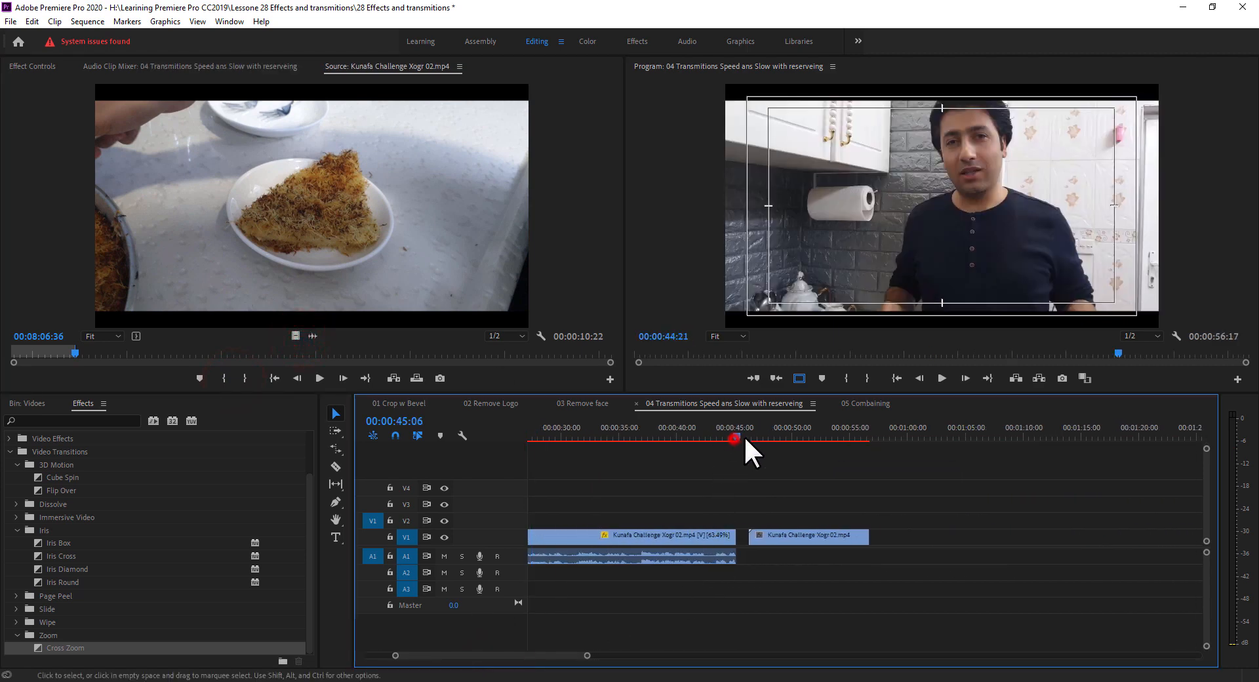
left_click_drag(744, 435, 864, 455)
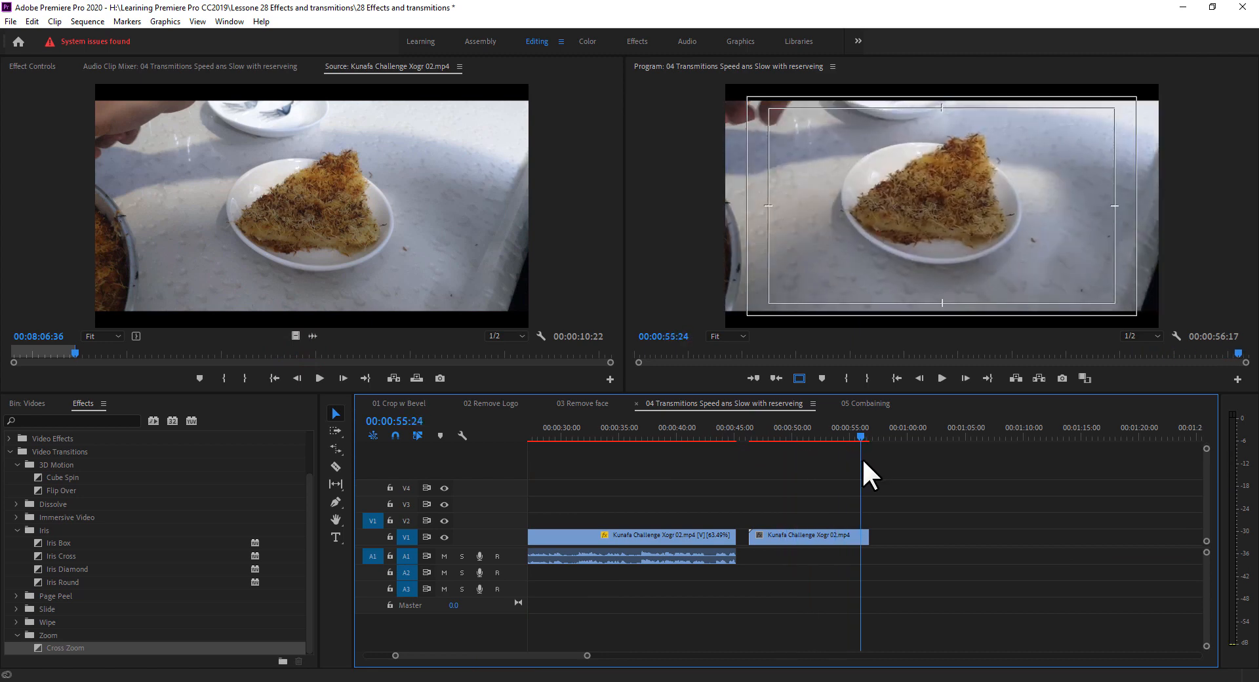
Reverse the speed of the last Kunafa Challenge Xogr 02.mp4 clip on V1, keeping it at 100 %
left_click(816, 533)
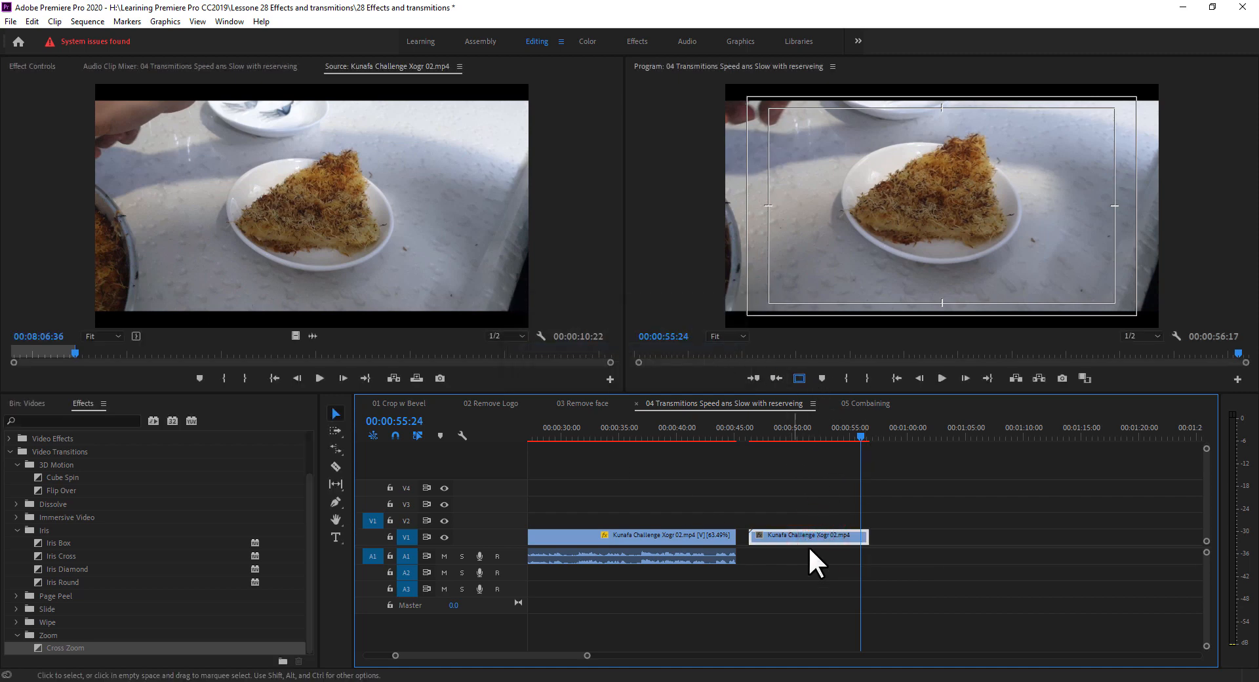
right_click(791, 532)
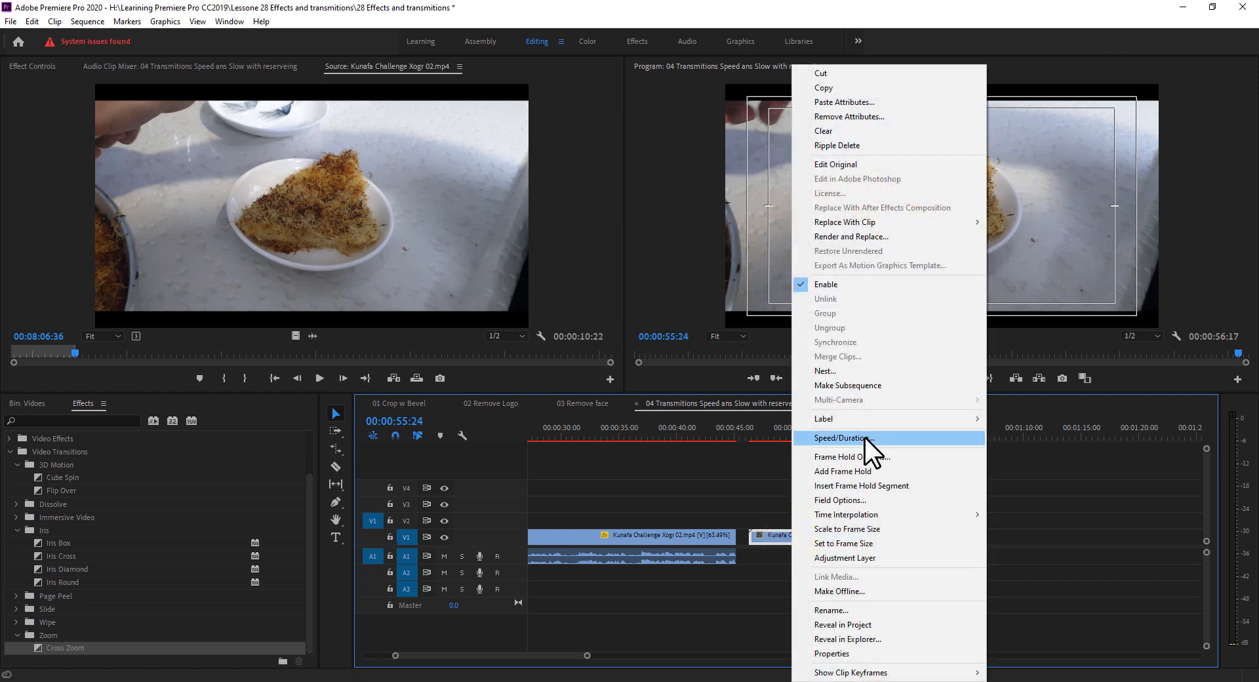
left_click(864, 436)
left_click(563, 345)
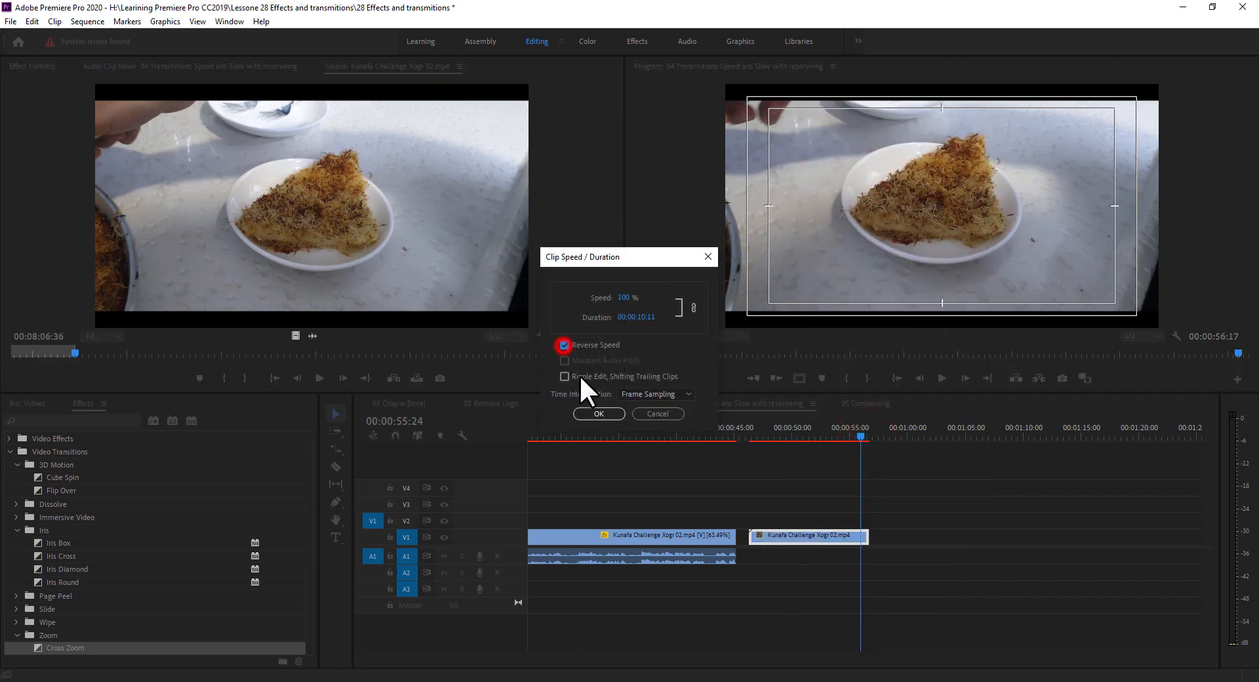
left_click(601, 413)
Play the reversed Kunafa Challenge Xogr 02.mp4 clip from its start at about 46 seconds
left_click(754, 437)
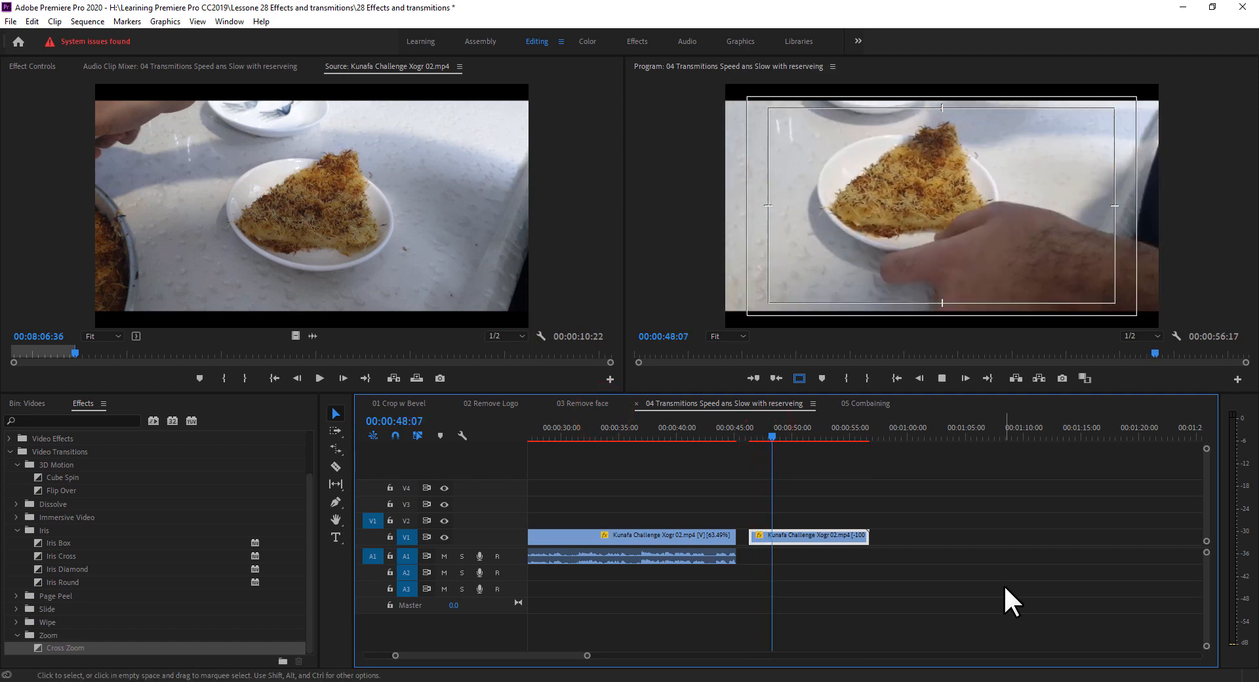
key("space")
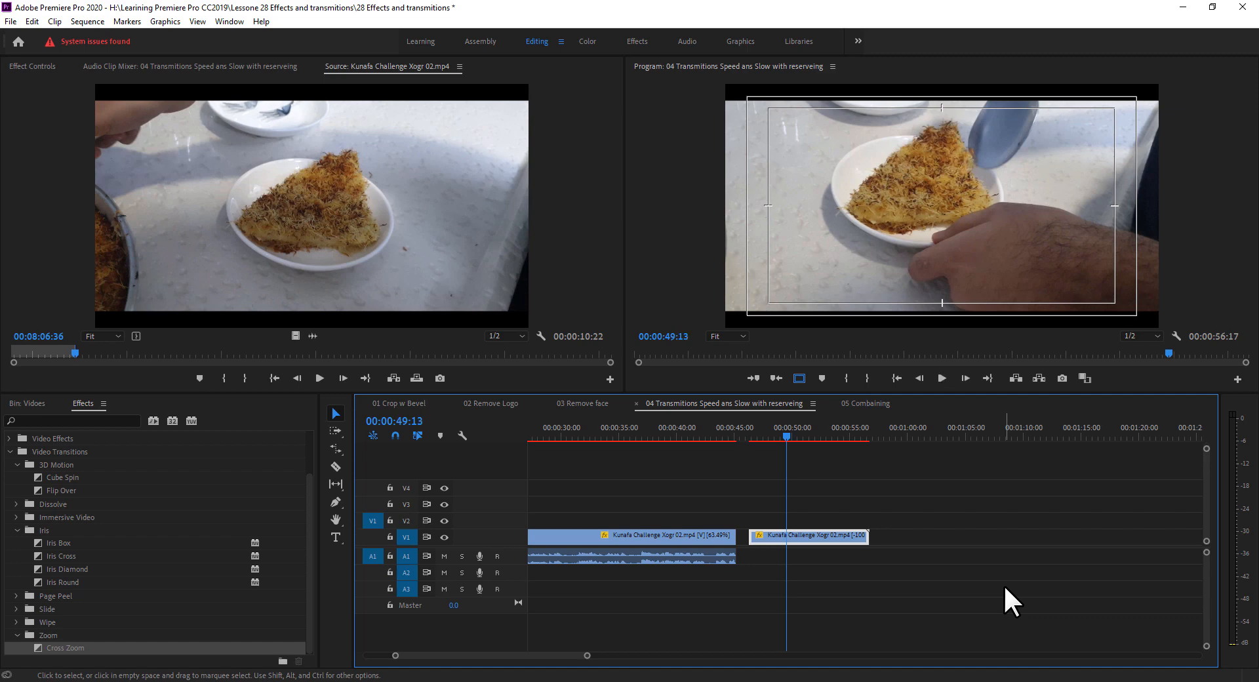
left_click(941, 378)
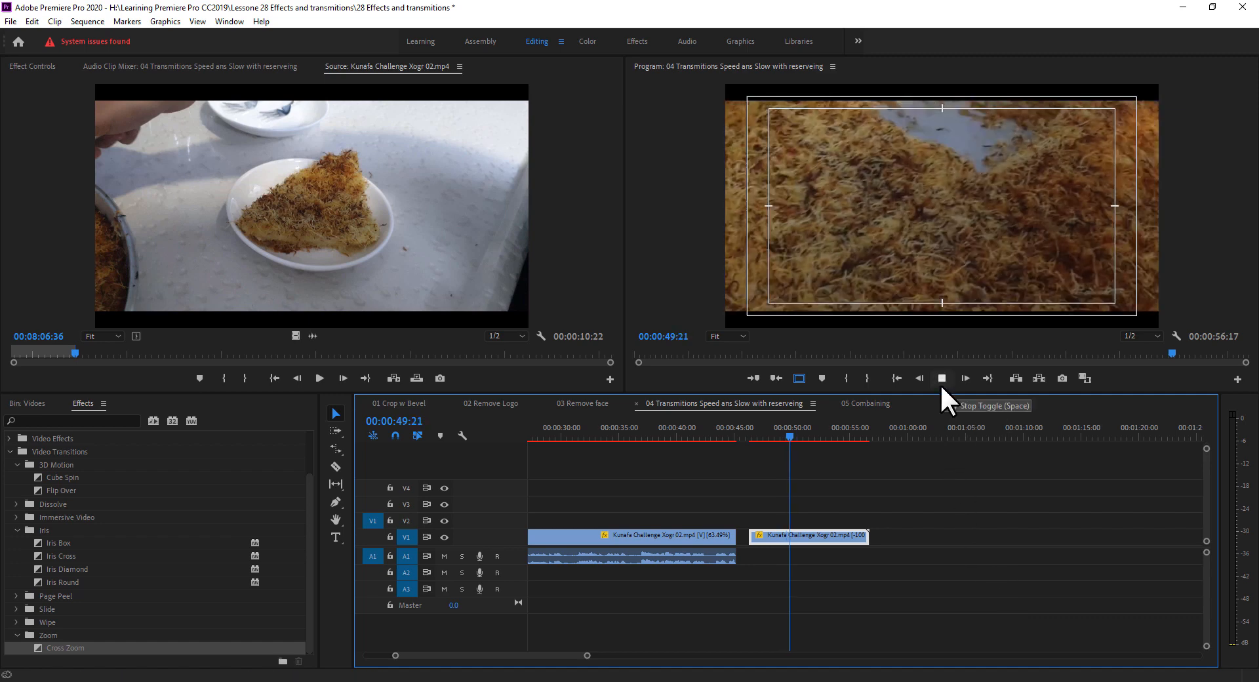
left_click(941, 386)
left_click_drag(760, 432, 750, 434)
key("space")
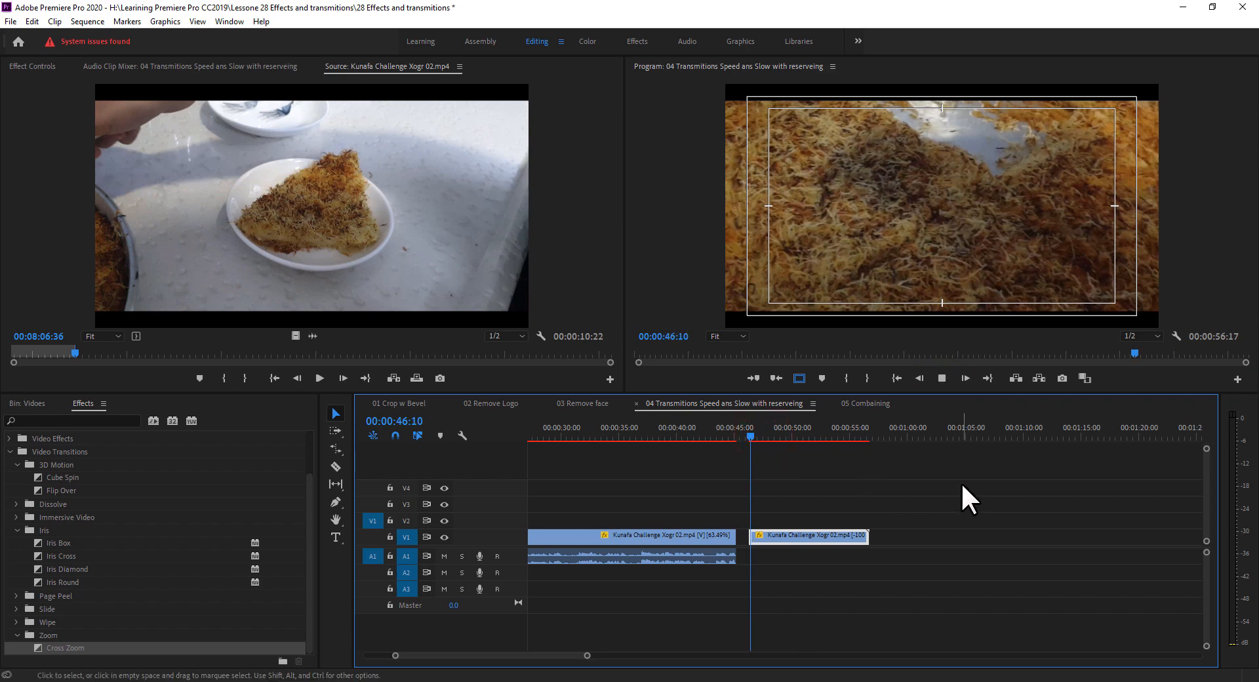
Stop playback and delete the reversed Kunafa Challenge Xogr 02.mp4 clip at the end of V1
left_click(831, 538)
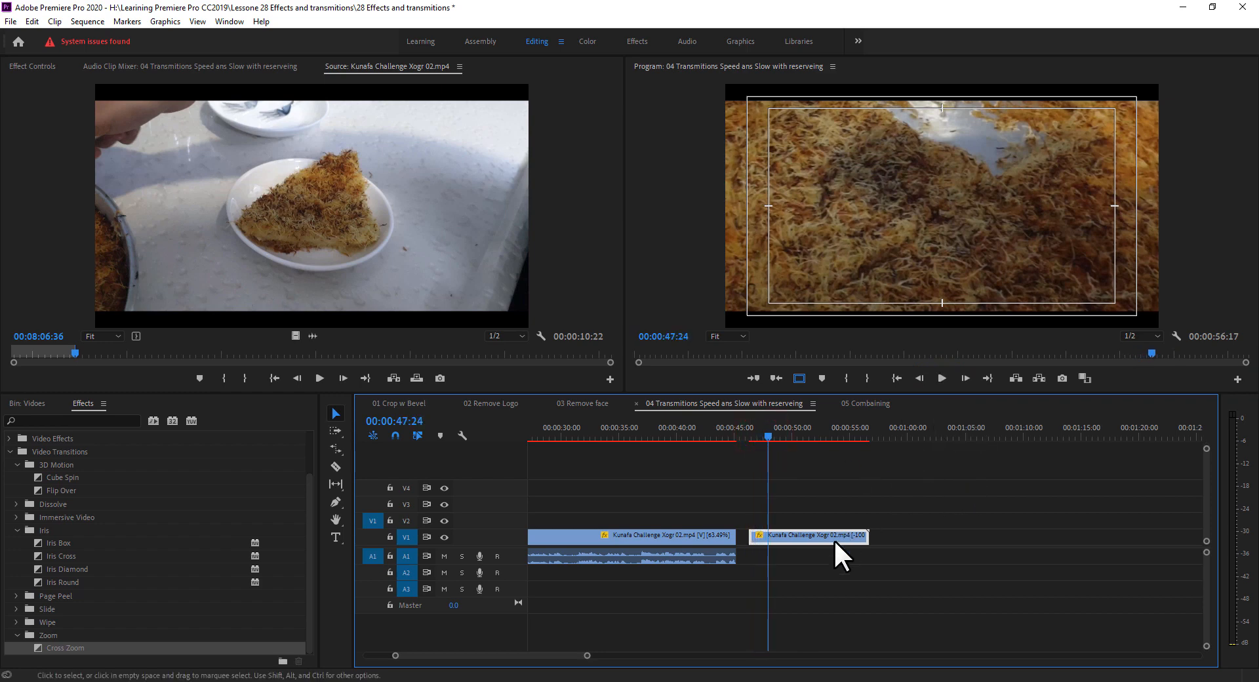
left_click(894, 493)
left_click(824, 534)
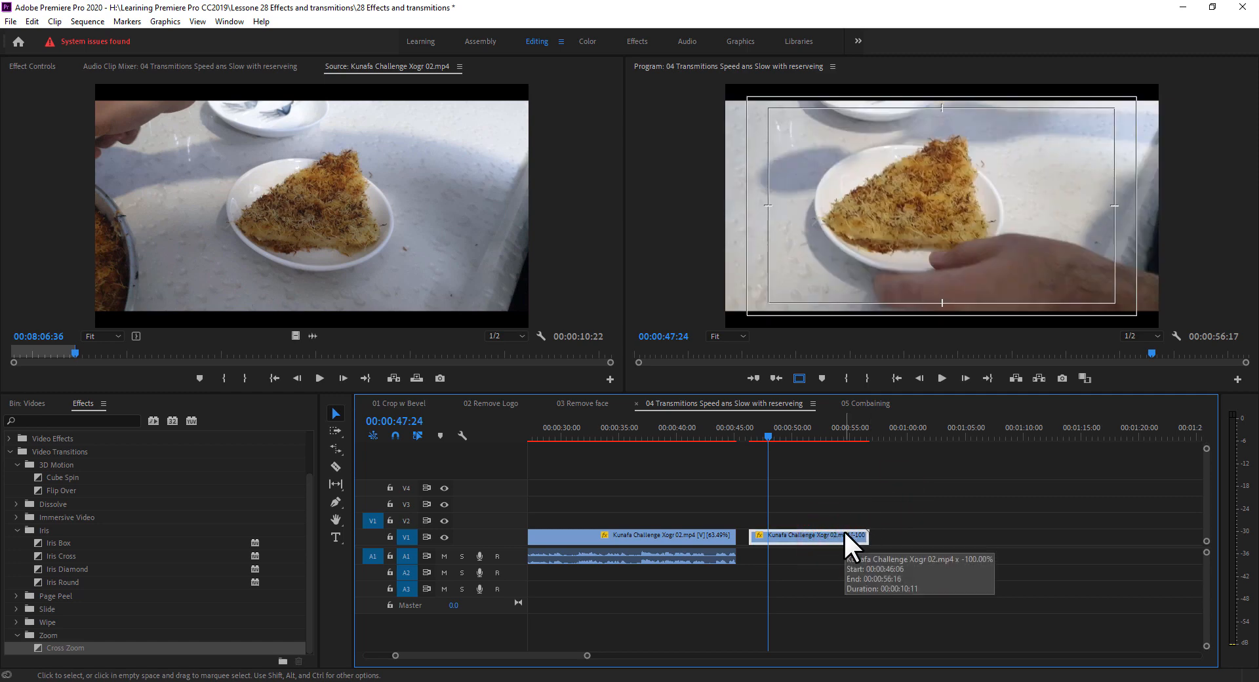
key("Delete")
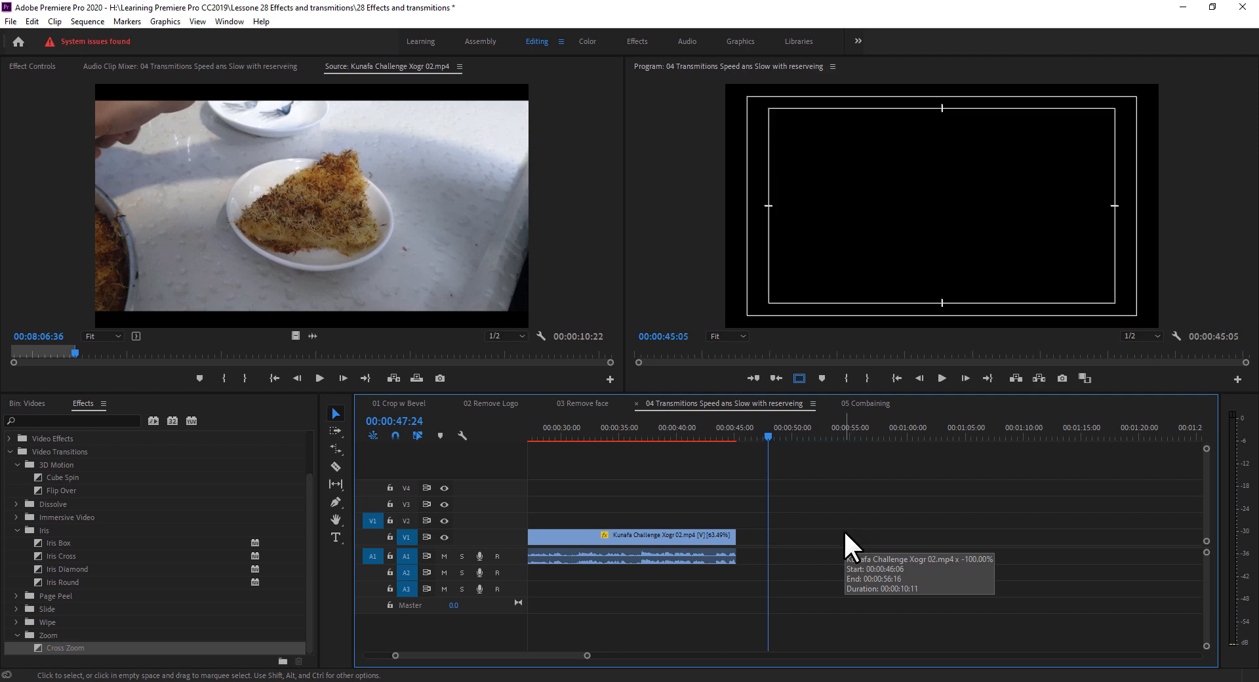
Turn the output of video tracks V1, V2 and V3 back on in the 01 Crop w Bevel sequence
left_click(853, 402)
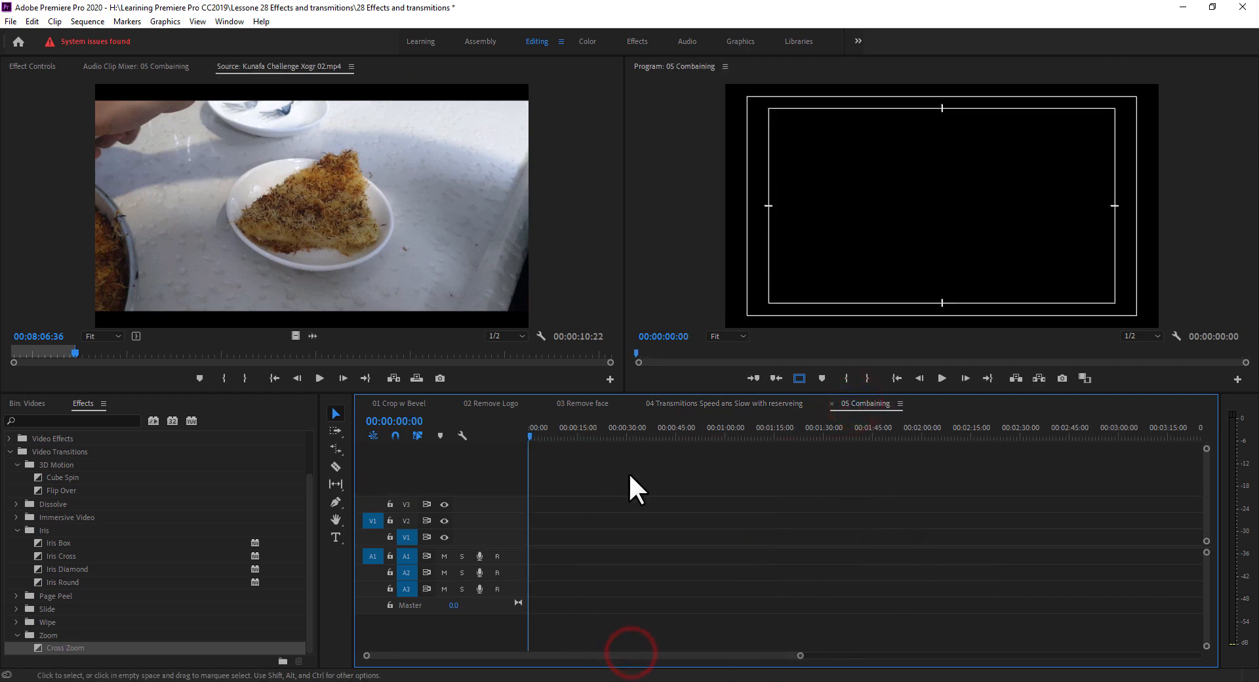
left_click(397, 401)
left_click(488, 402)
left_click(568, 402)
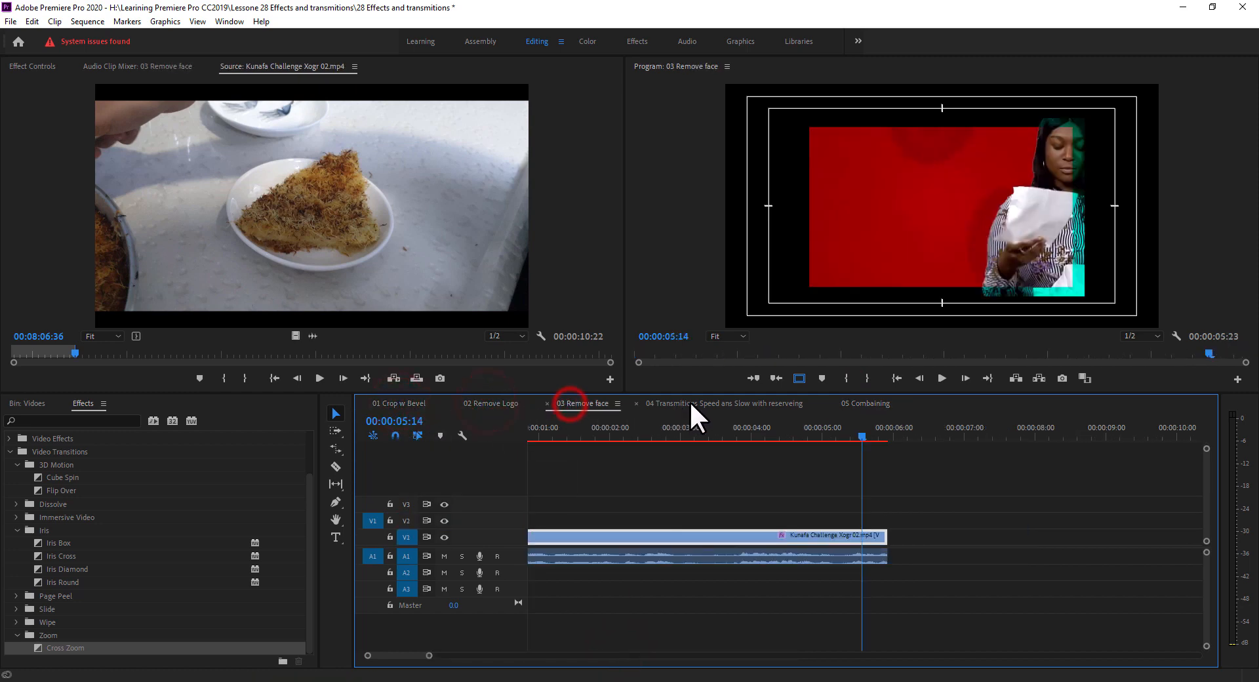
left_click(689, 402)
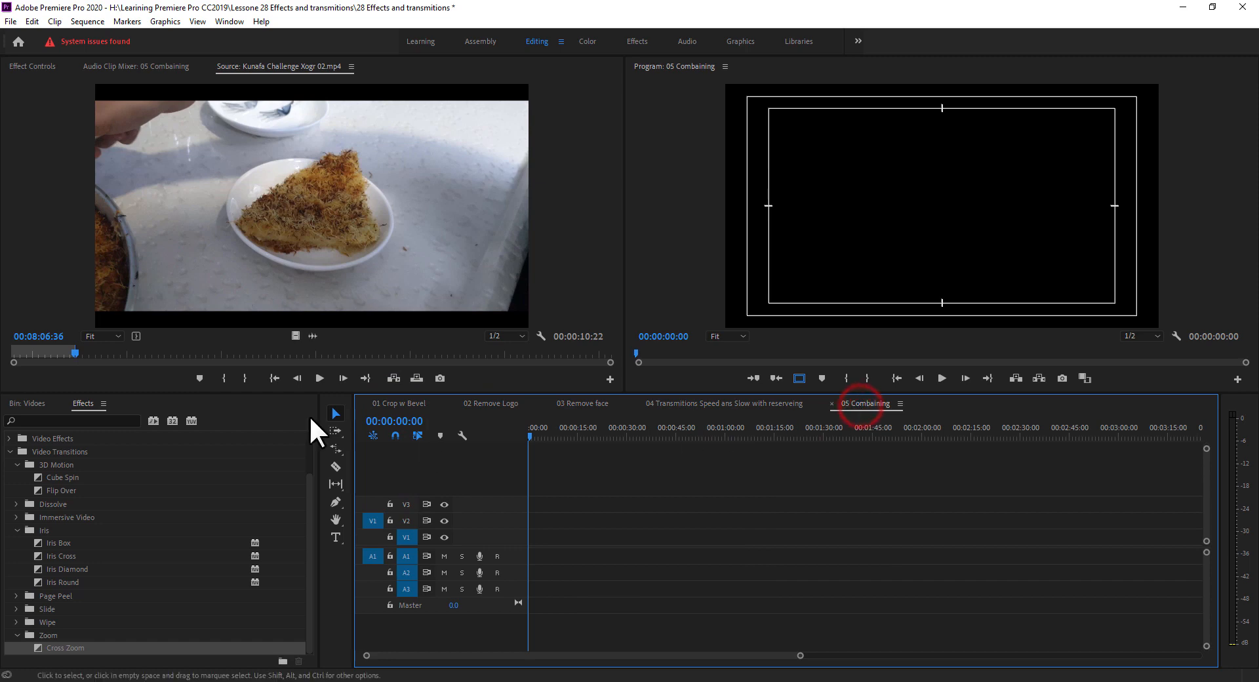
left_click(399, 403)
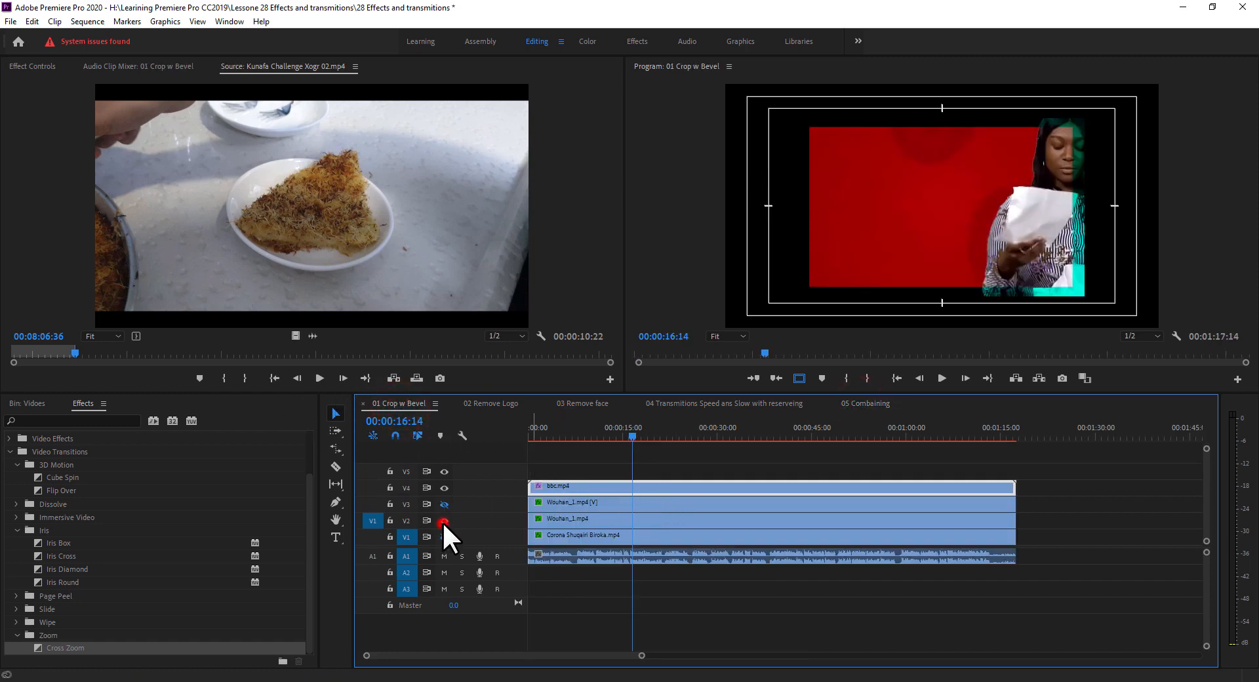
left_click(444, 503)
left_click(445, 537)
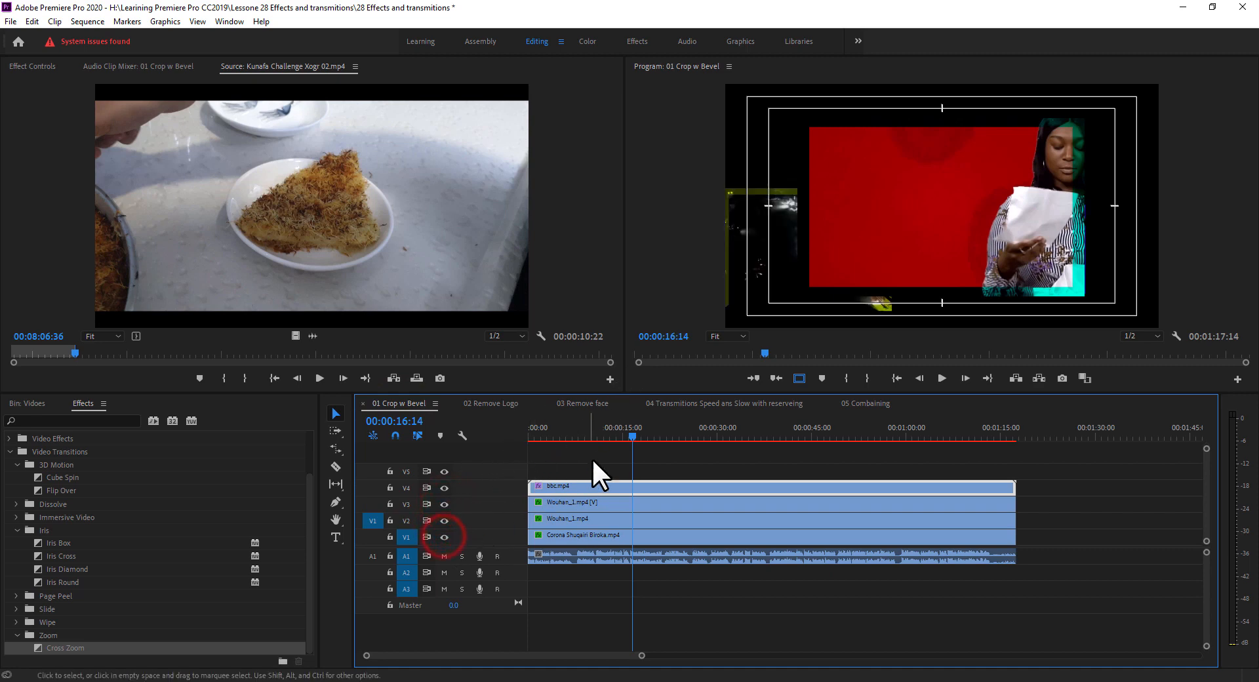
Add the 01 Crop w Bevel sequence from the Squences bin to the start of V1 in the 05 Combaining sequence
left_click(499, 407)
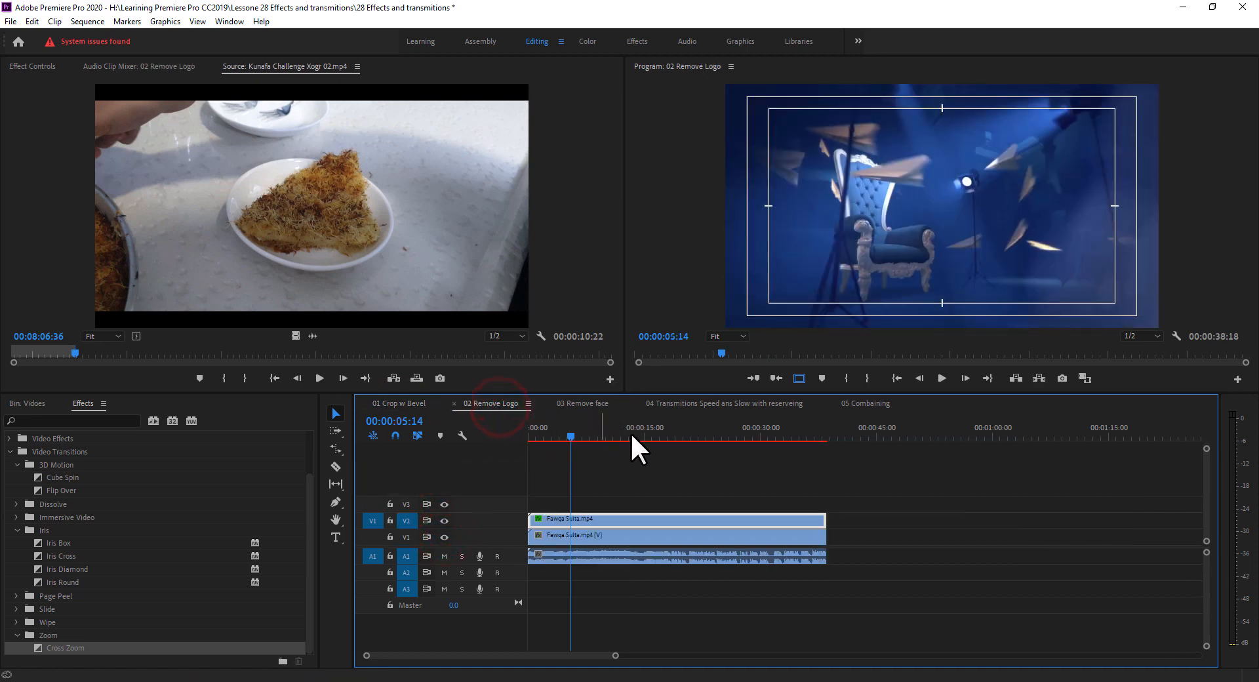
left_click(859, 402)
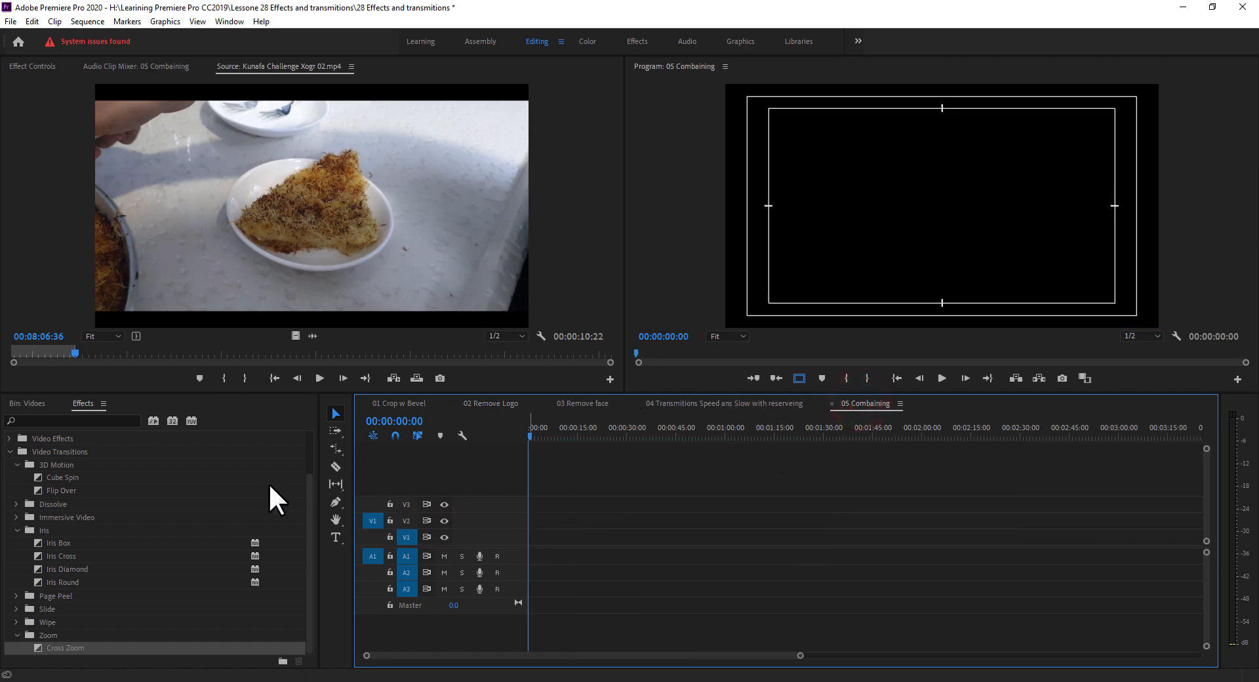
left_click(32, 404)
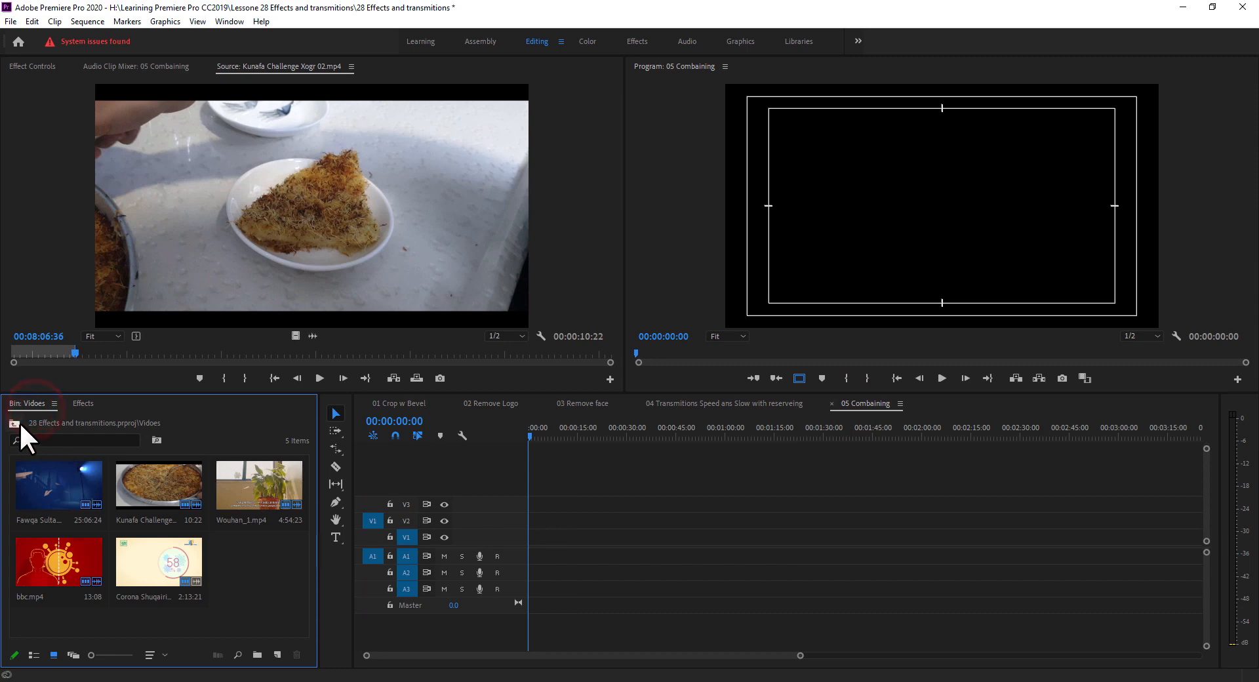
left_click(16, 422)
double_click(202, 501)
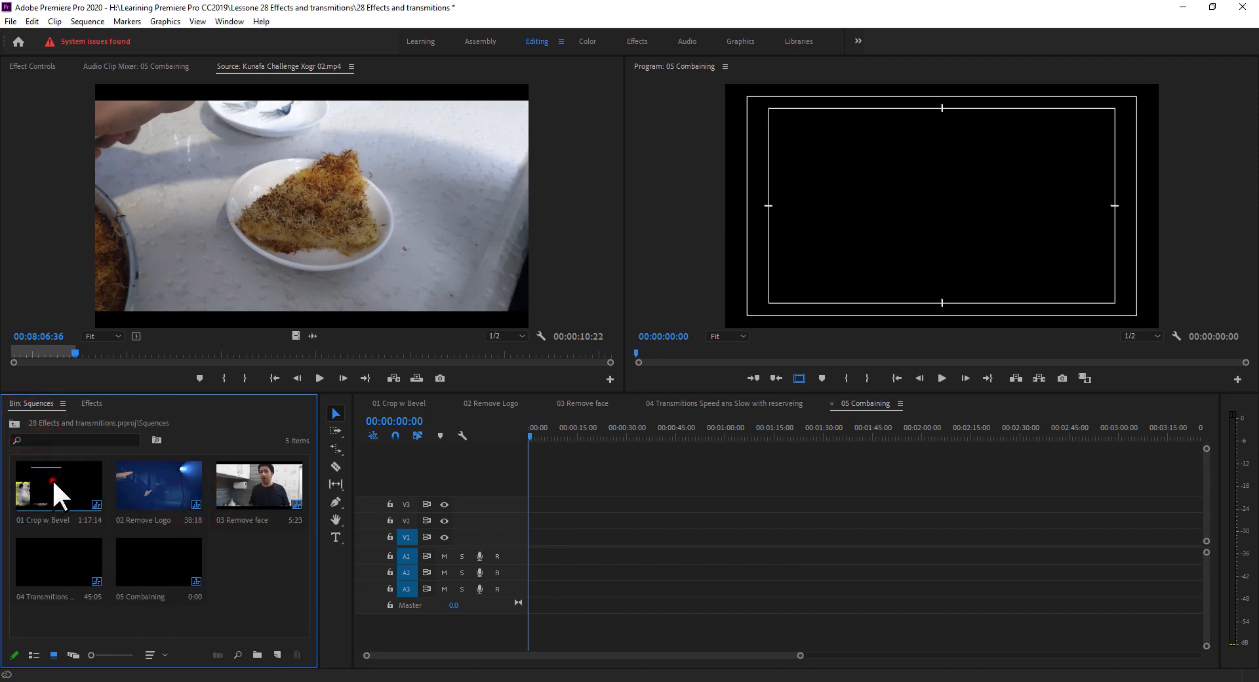
left_click_drag(53, 478, 518, 535)
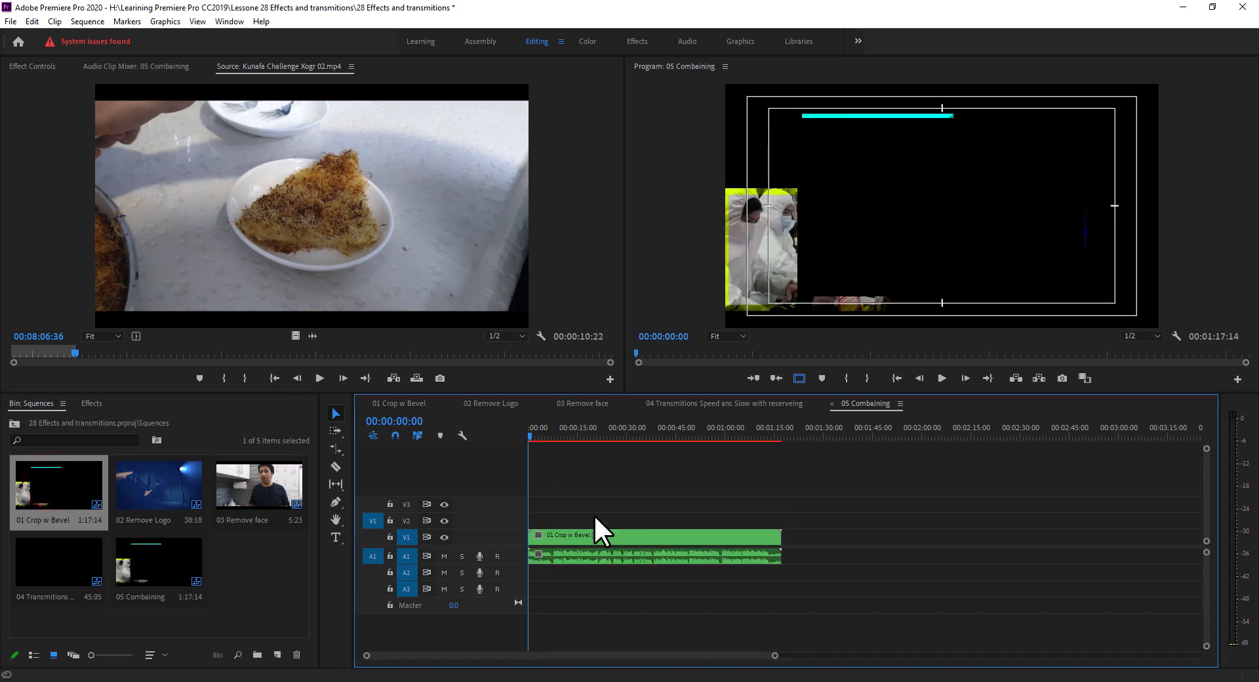
Open the nested 01 Crop w Bevel clip to view its contents, return to 05 Combaining and scrub to about 25 seconds
left_click(605, 534)
double_click(605, 534)
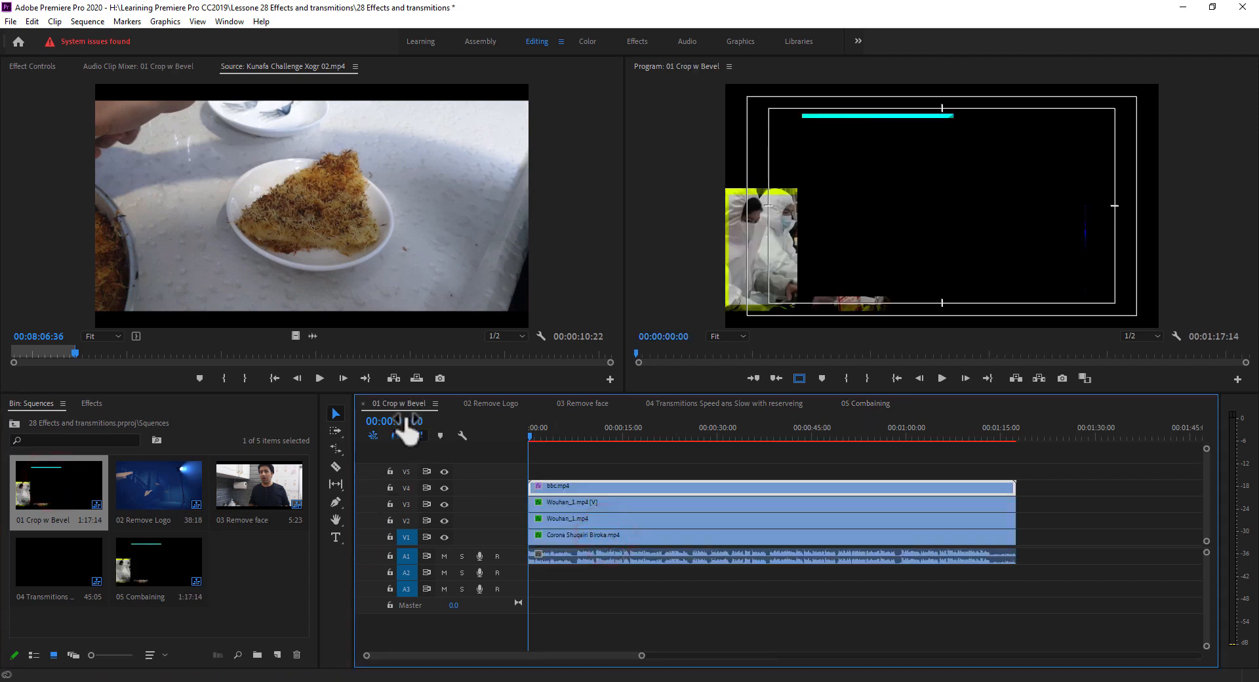
left_click(863, 403)
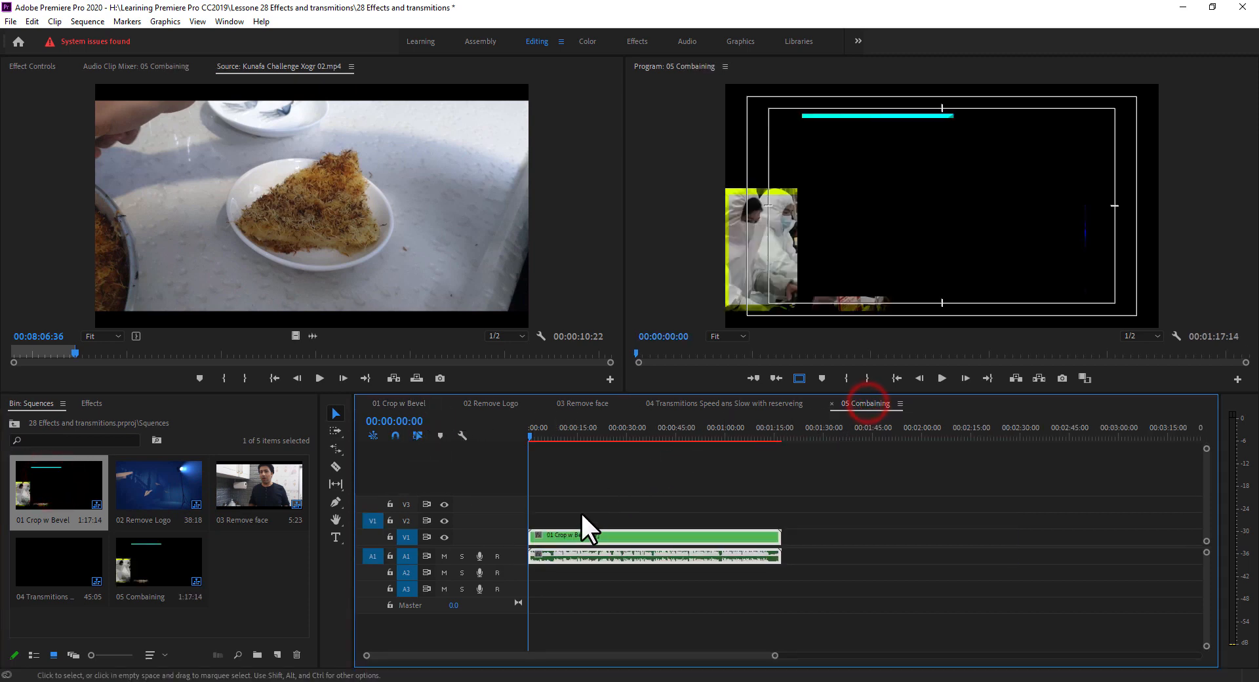
left_click_drag(549, 433, 611, 434)
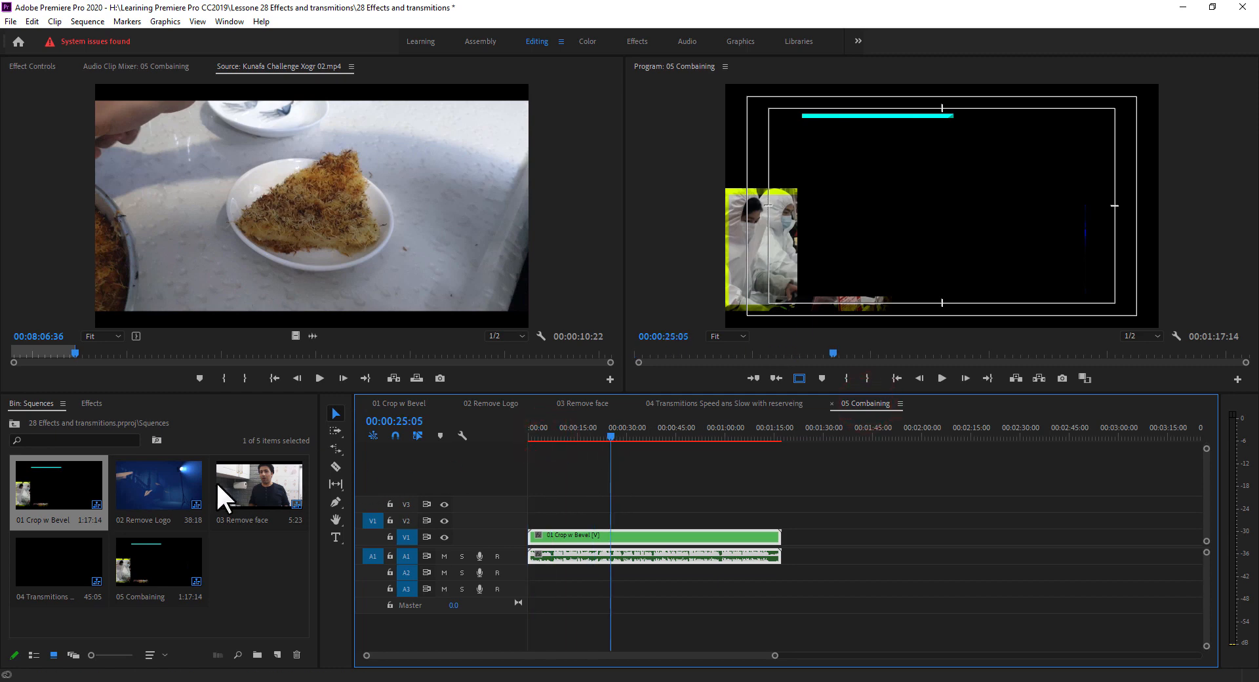
Append the 02 Remove Logo and 03 Remove face sequences end to end after the 01 Crop w Bevel clip on V1
left_click_drag(170, 482, 811, 572)
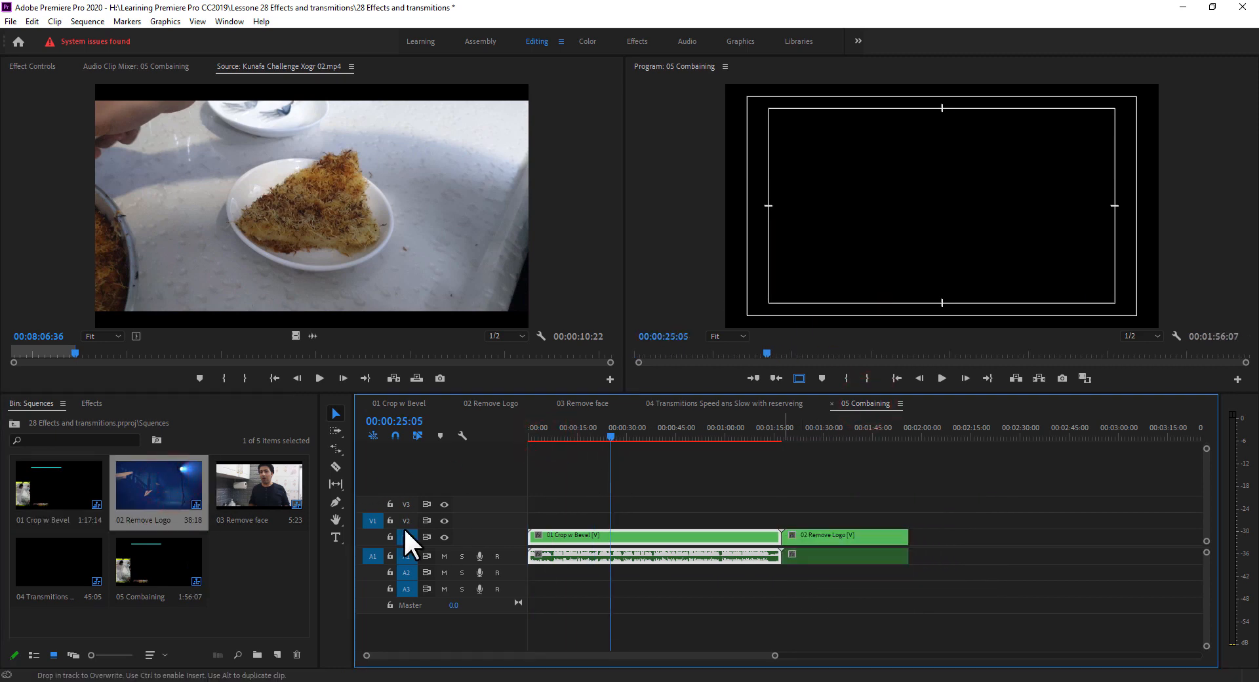
left_click_drag(252, 491, 927, 549)
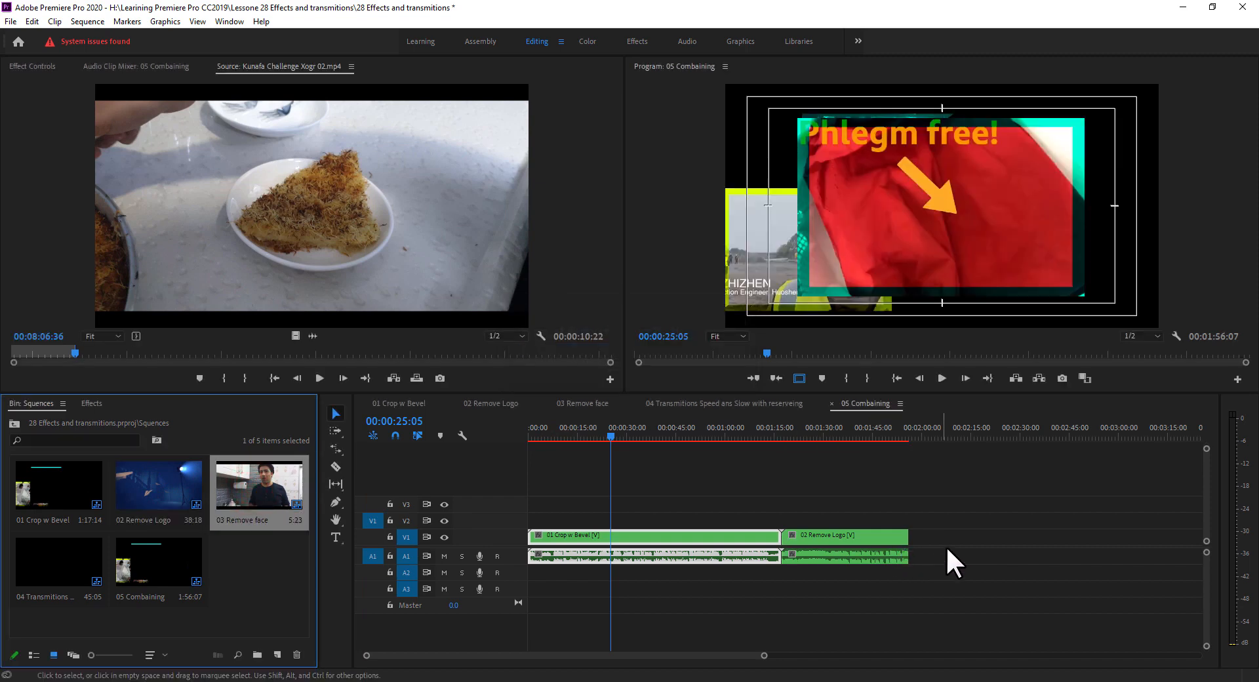
left_click_drag(287, 463, 877, 433)
Play the combined sequence briefly from about 00:01:33 within the nested 02 Remove Logo clip
left_click(836, 428)
key("space")
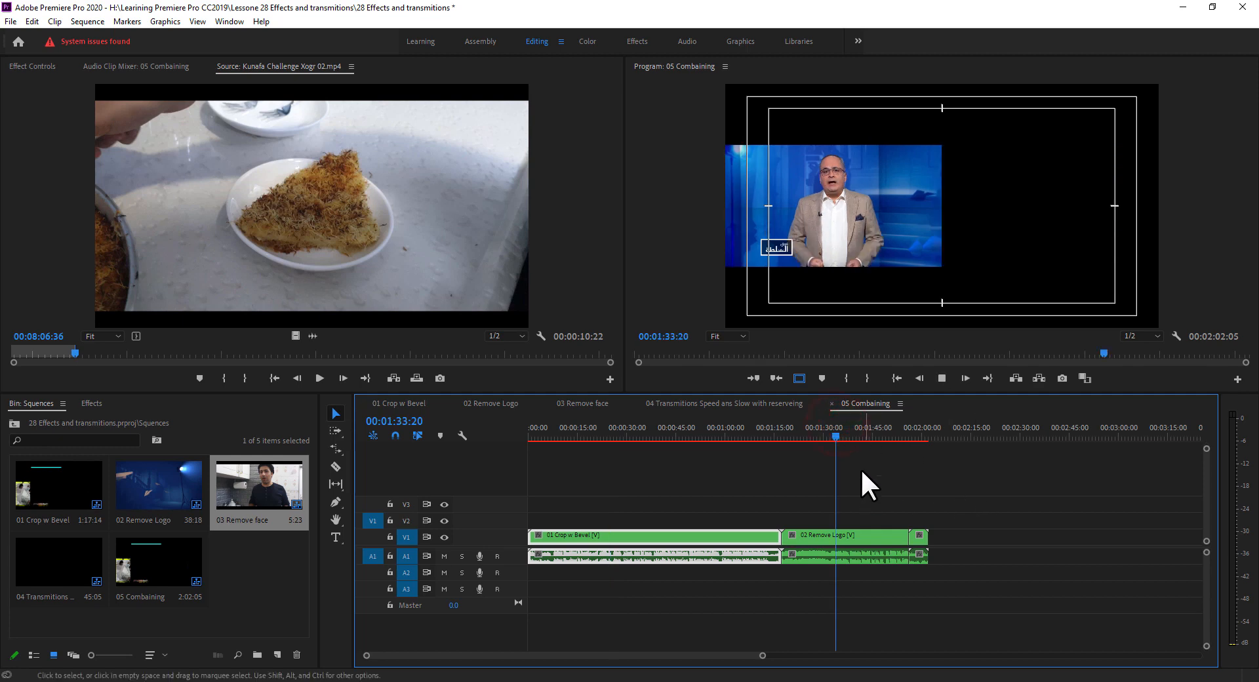
key("space")
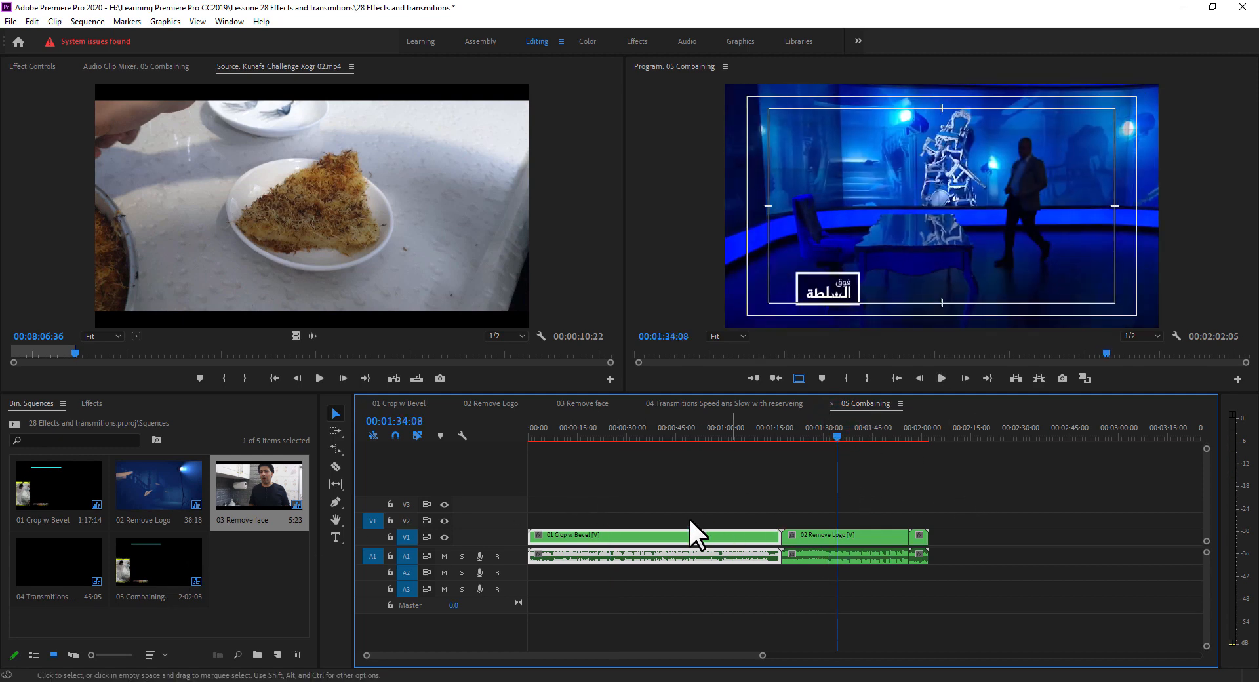